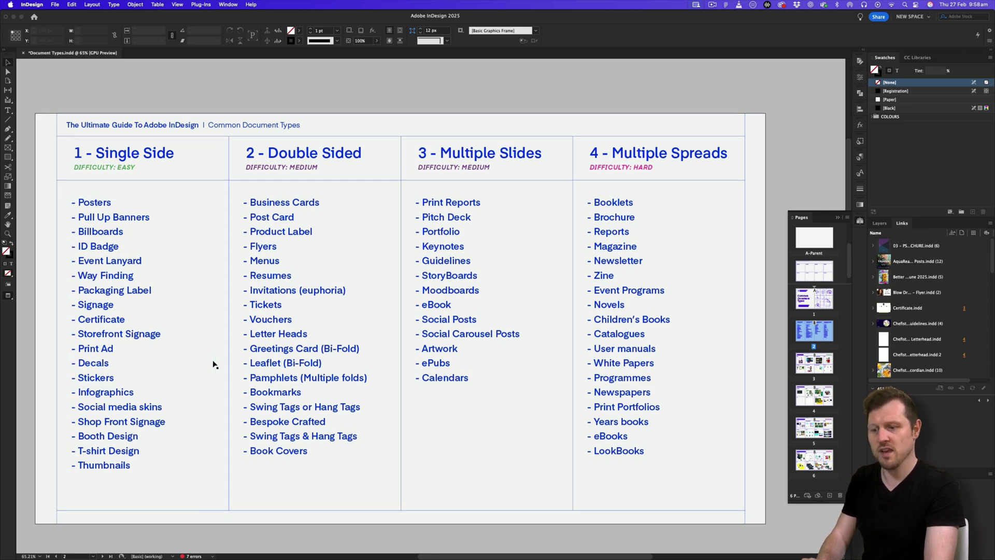
Scroll to page 3, the '1 - Single Side' samples page with eight designs
scroll(215, 364, "up", 1)
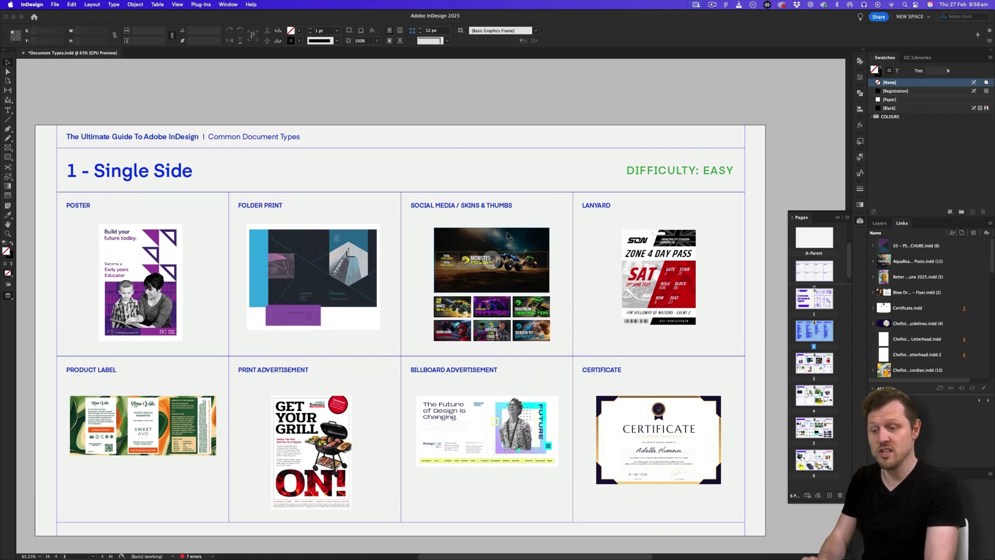
Bring up the cover page of 'The Ultimate Guide To Adobe InDesign' PDF in Acrobat
scroll(551, 347, "down", 1)
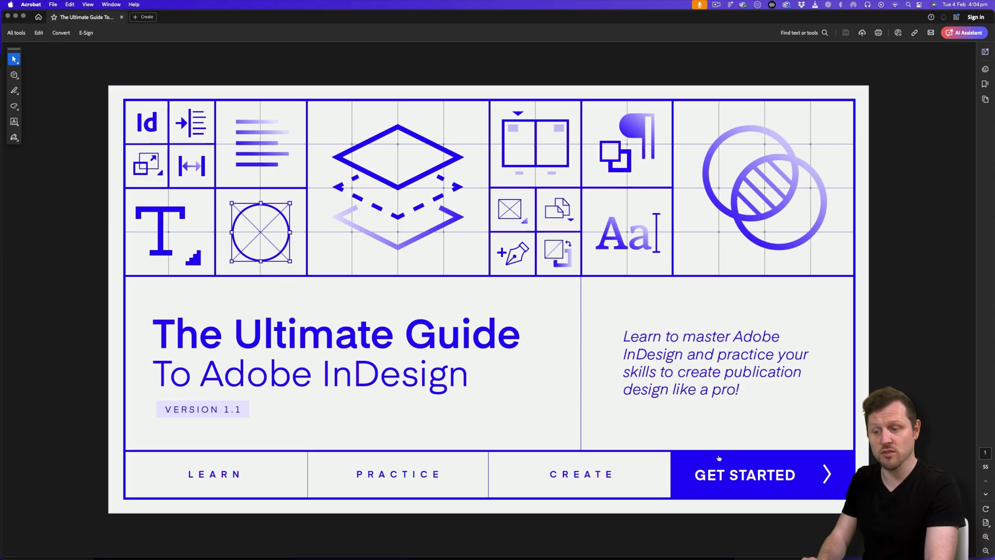
Follow the guide's links through the Course Index and Before You Begin to Download The Course Fonts
left_click(728, 465)
left_click(398, 211)
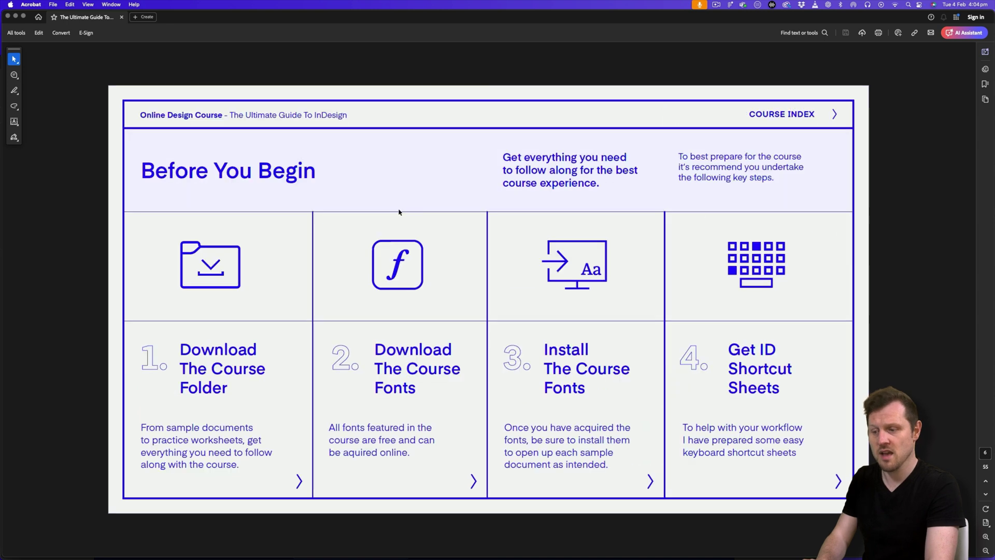
left_click(404, 371)
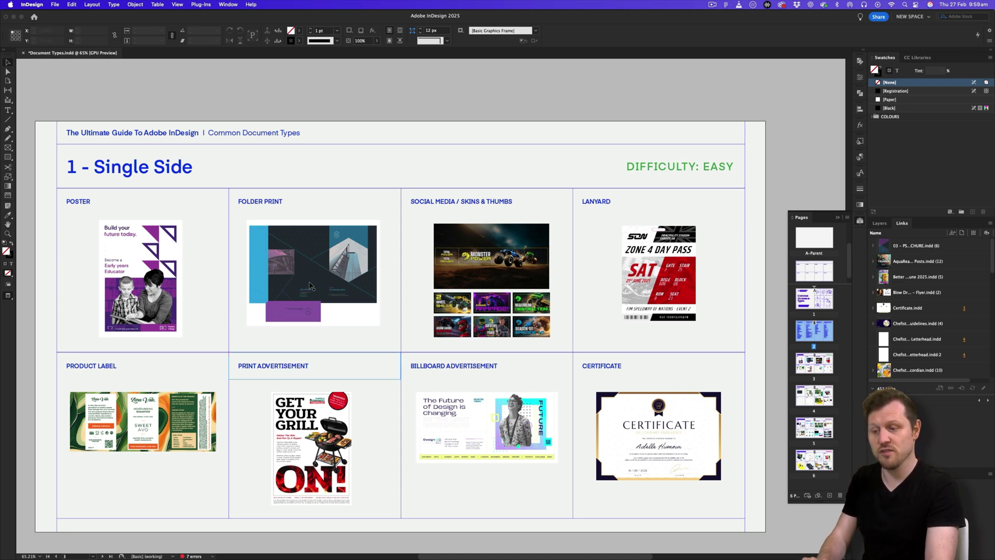
Open Horizon College – Poster.indd, the poster sample's linked source file
left_click(171, 237)
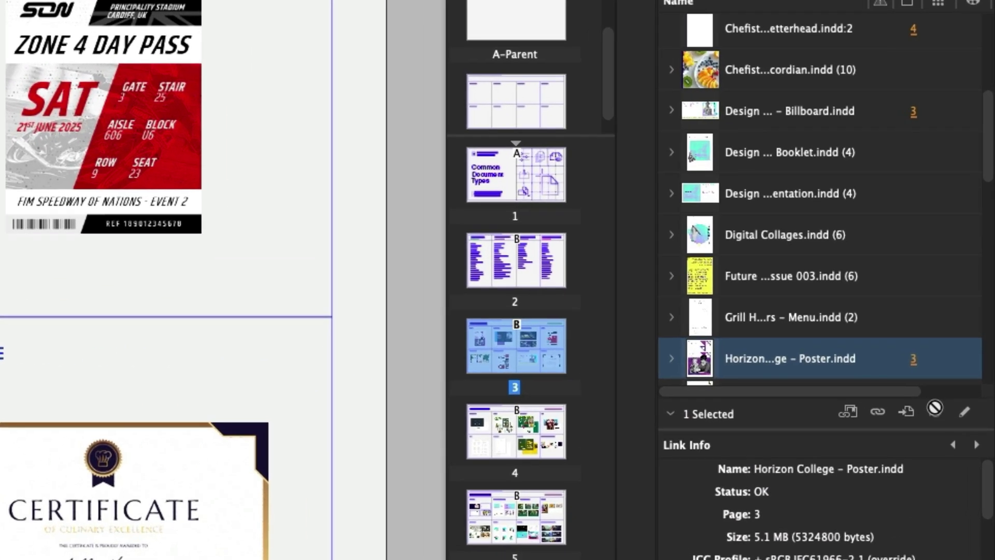
left_click(973, 419)
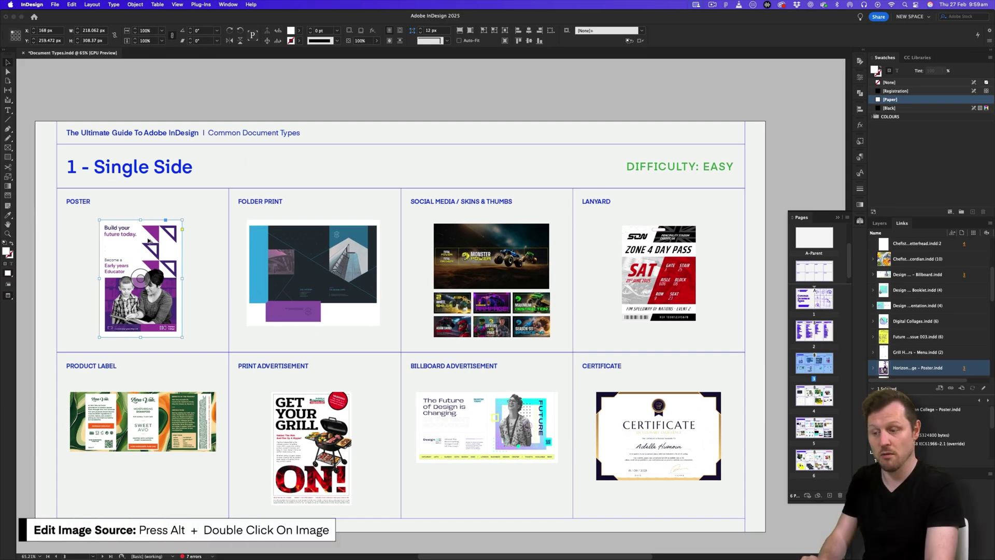
double_click(147, 237)
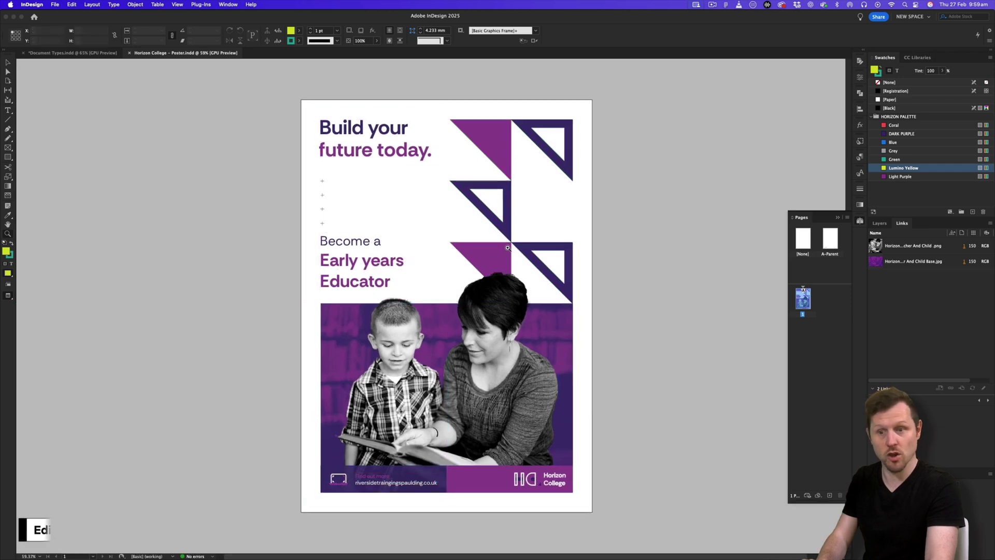
scroll(544, 272, "right", 2)
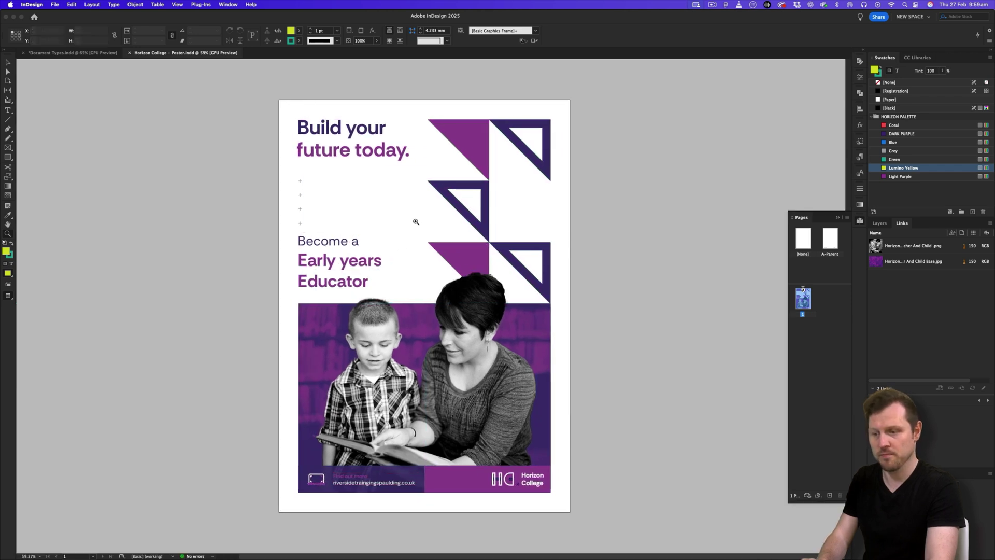
Toggle the poster between Preview and Normal modes, then return to Document Types.indd
key("v")
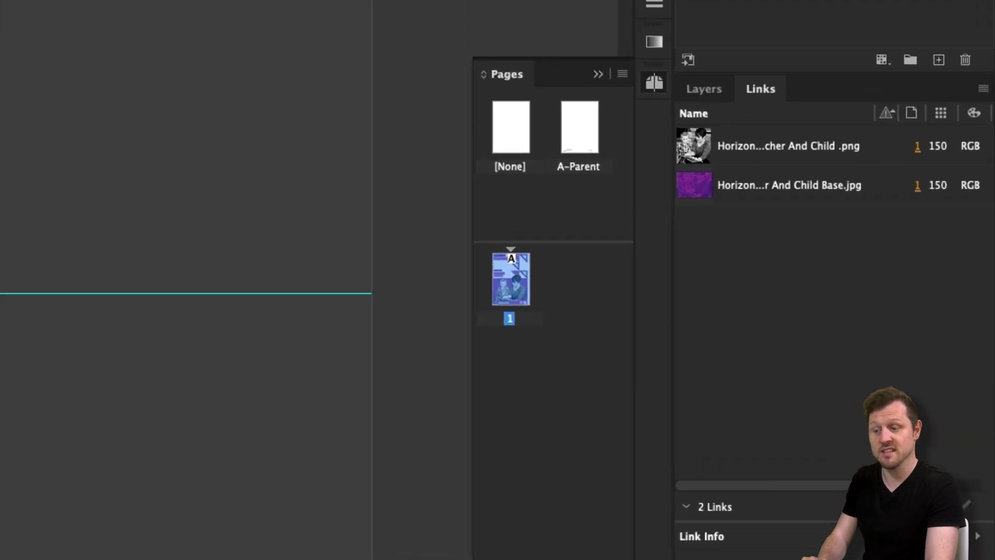
key("w")
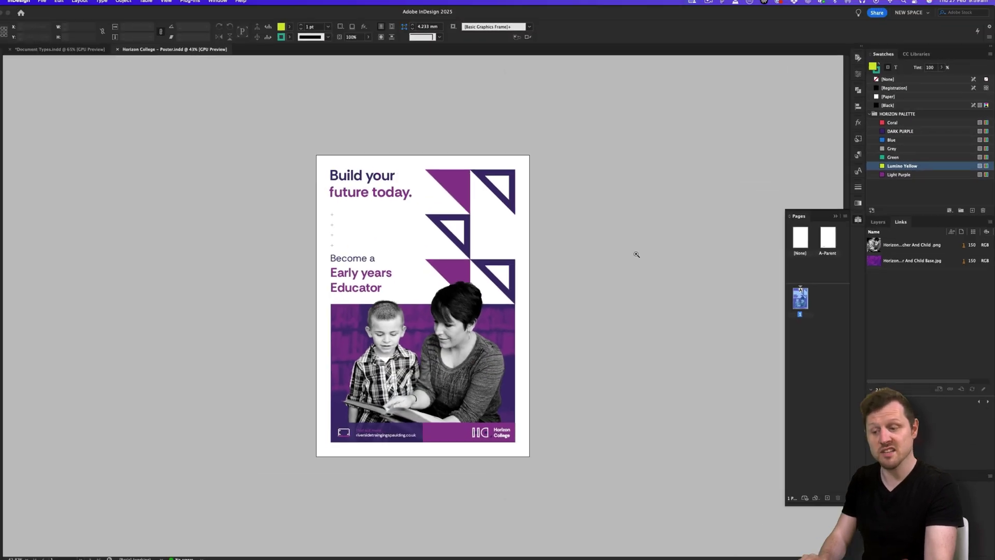
key("w")
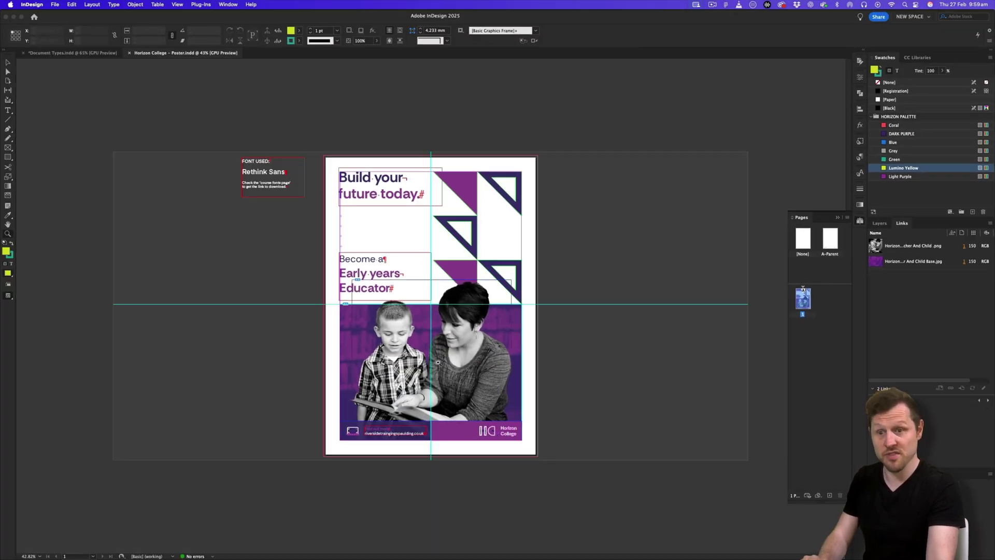
key("w")
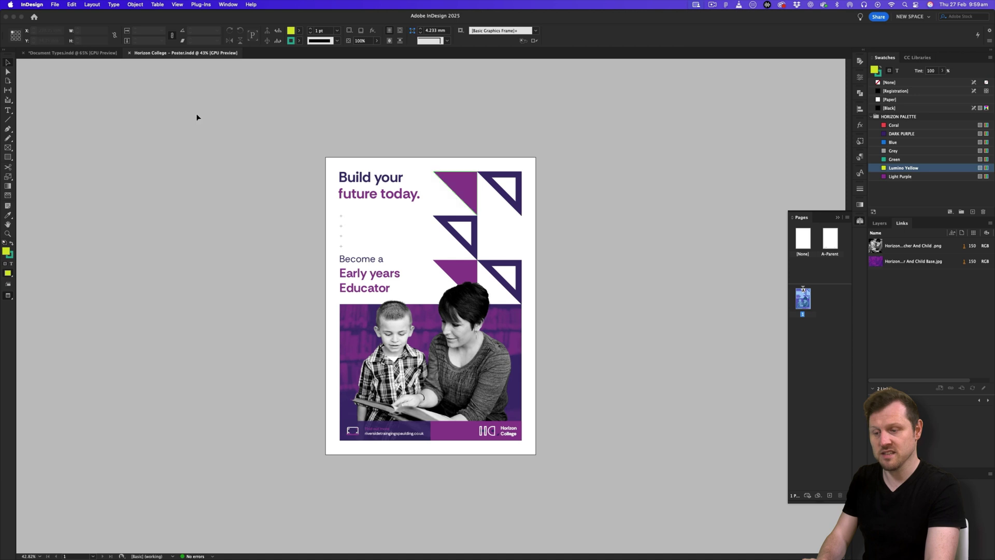
left_click(55, 53)
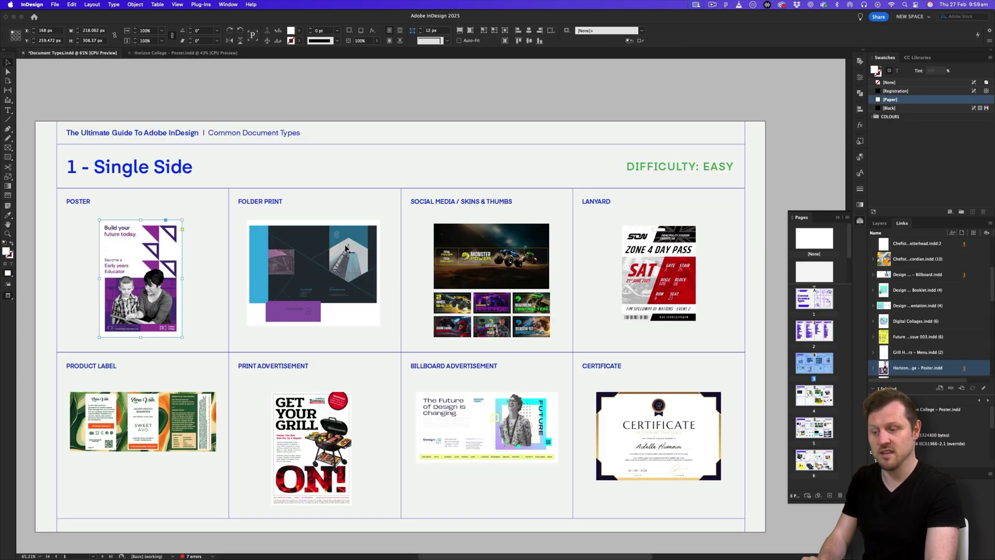
Open Platonic Synergy – Folder Die Cut.indd from the Folder Print sample and preview it
left_click(324, 238)
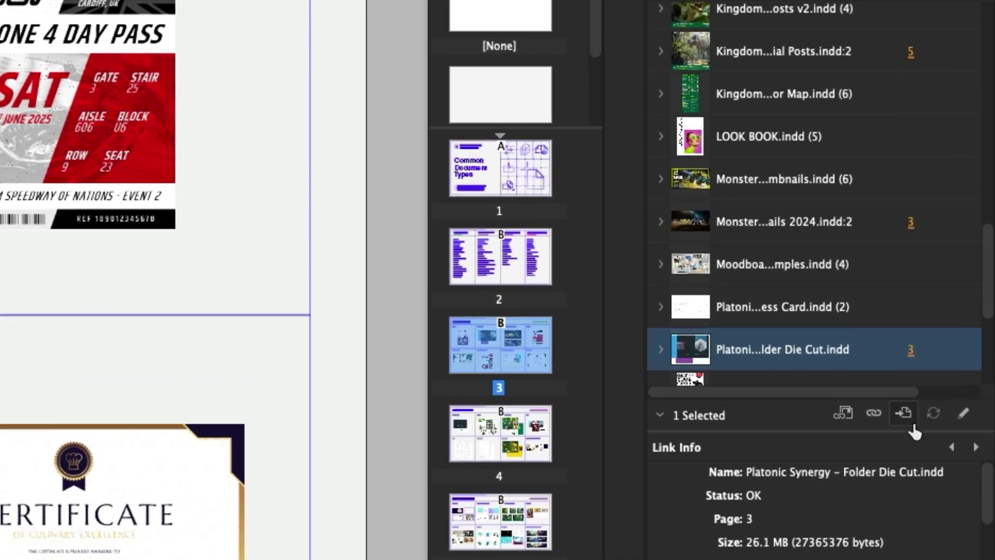
left_click(983, 388)
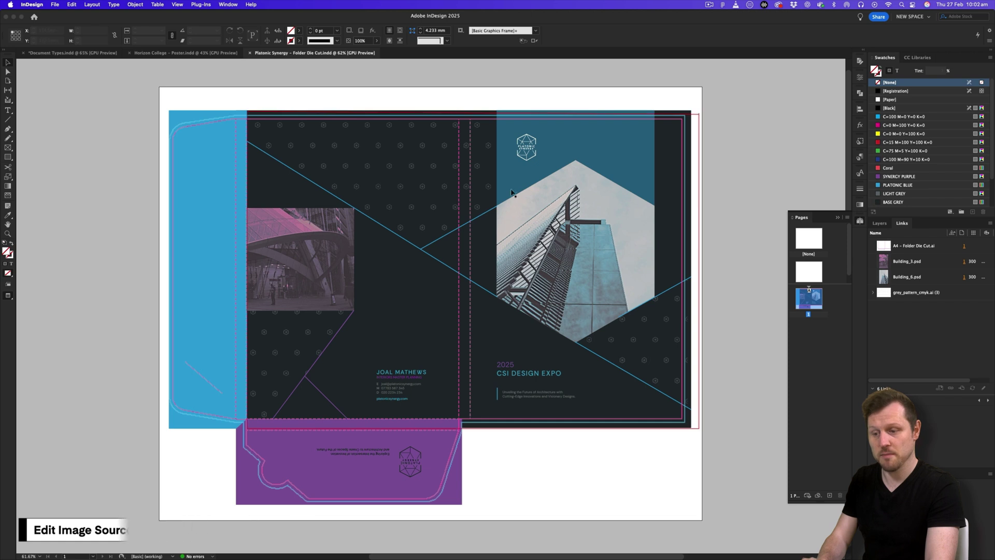
left_click(436, 270)
key("w")
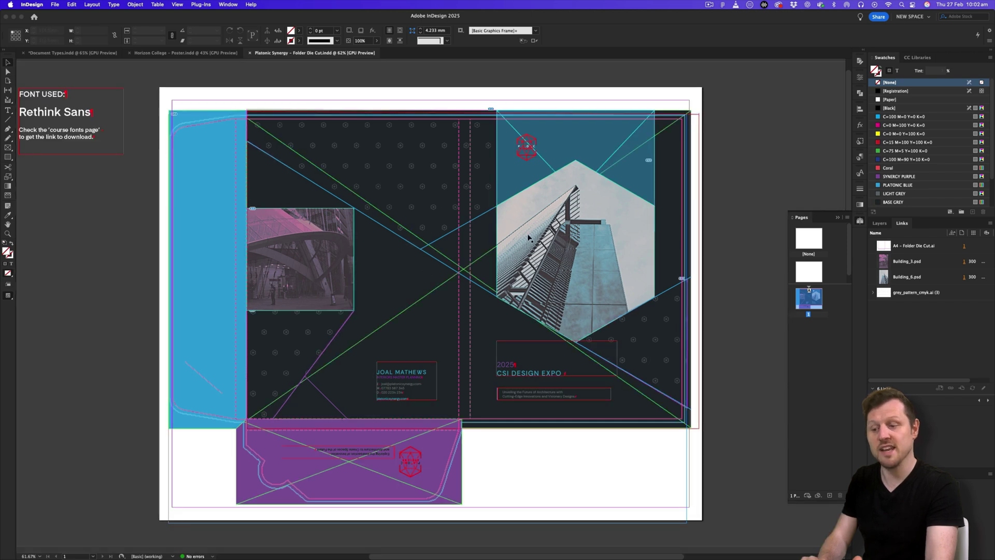
key("w")
key("z")
scroll(454, 259, "up", 1)
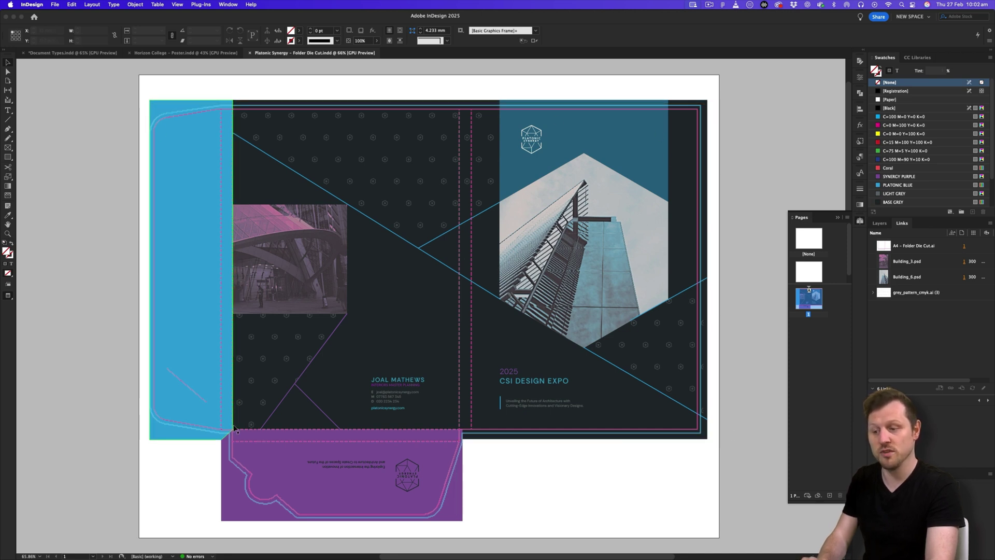
Show the folder at high display quality, zoomed out with die-cut outlines, then return to Document Types.indd
key("ctrl+alt+super+h")
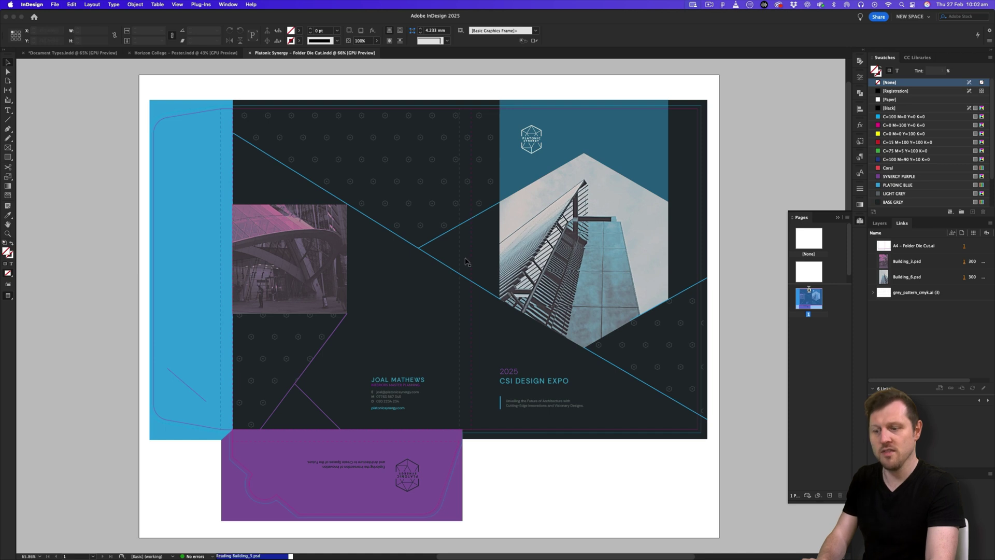
key("w")
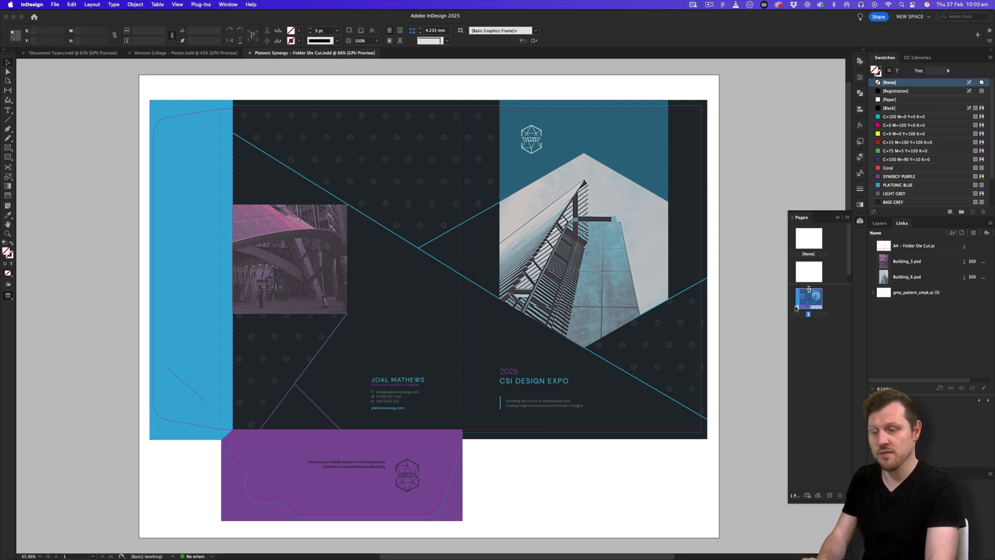
key("z")
left_click_drag(487, 246, 459, 255)
key("w")
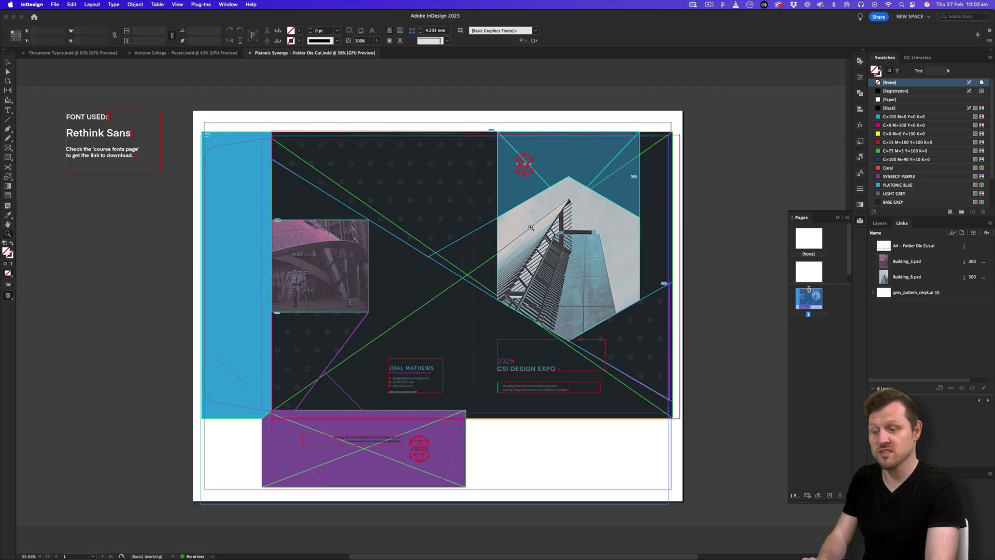
key("w")
key("w")
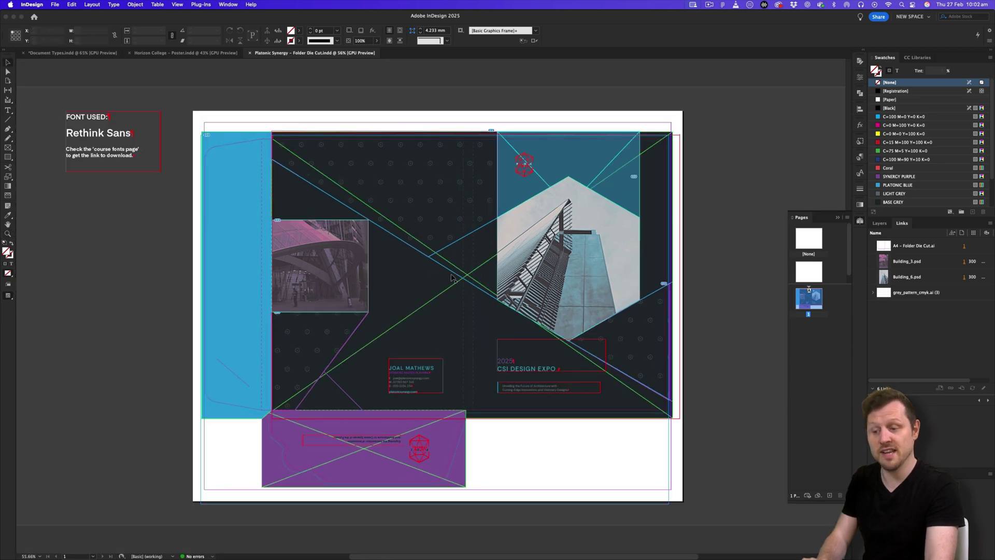
key("w")
key("super+minus")
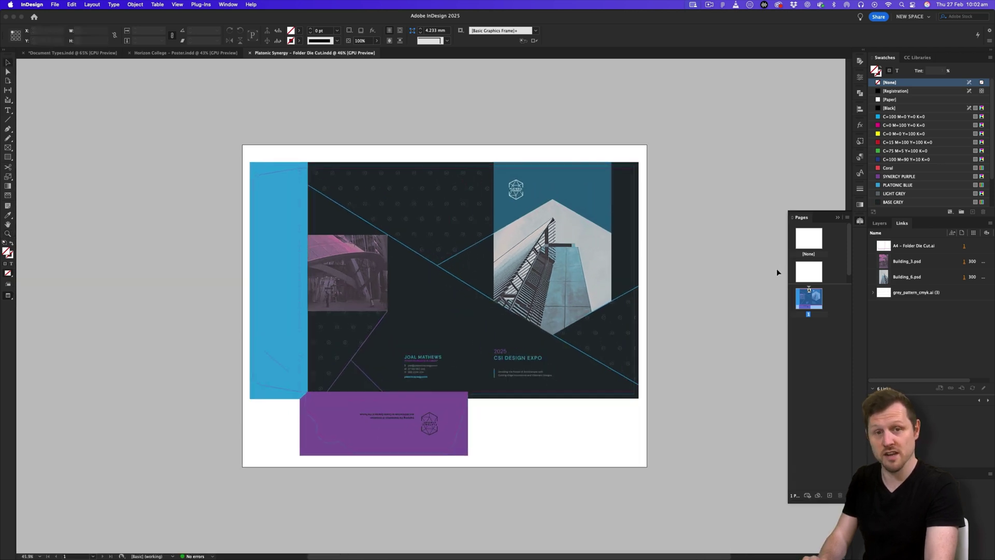
key("w")
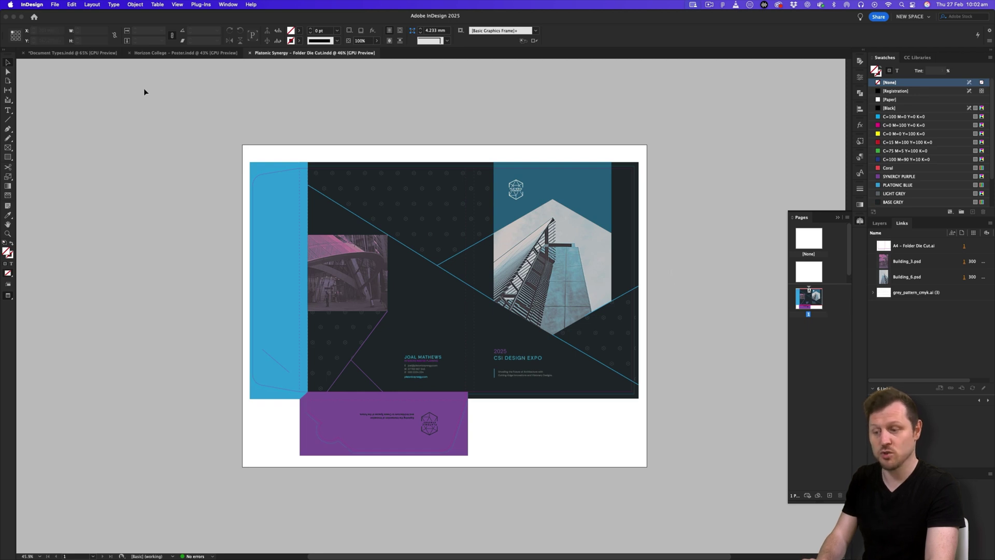
left_click(100, 54)
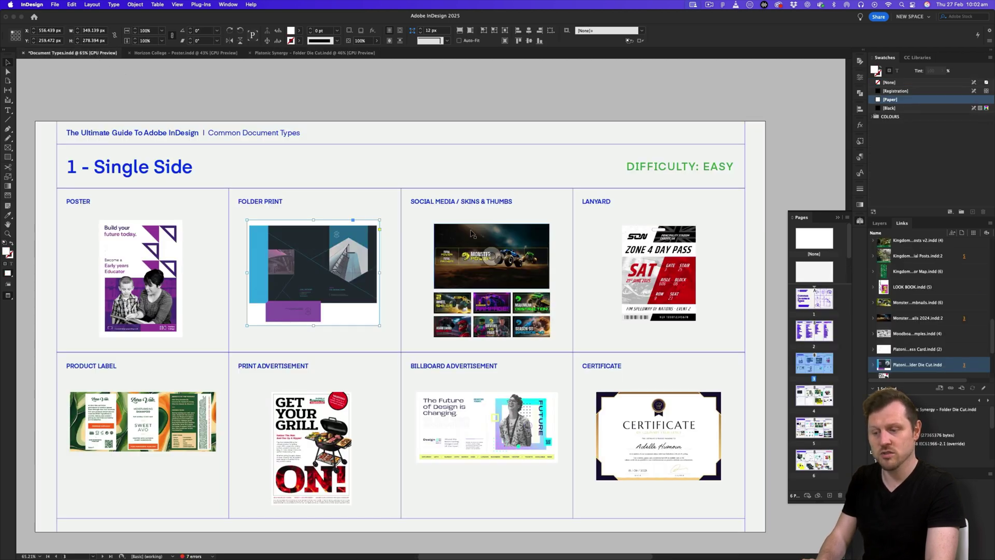
Open Monster Power – YouTube Skins & Thumbnails 2024.indd from the Social Media sample
left_click(448, 231)
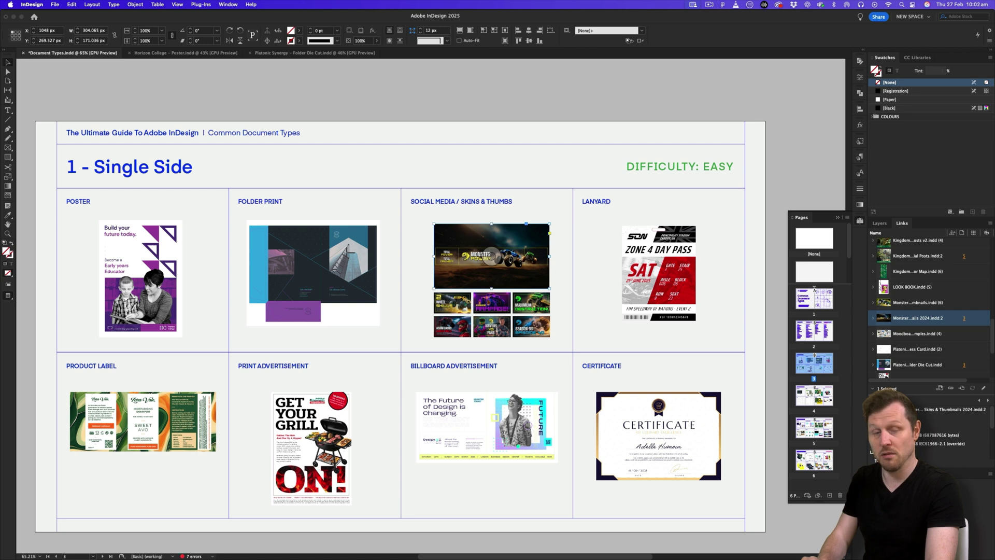
double_click(459, 242)
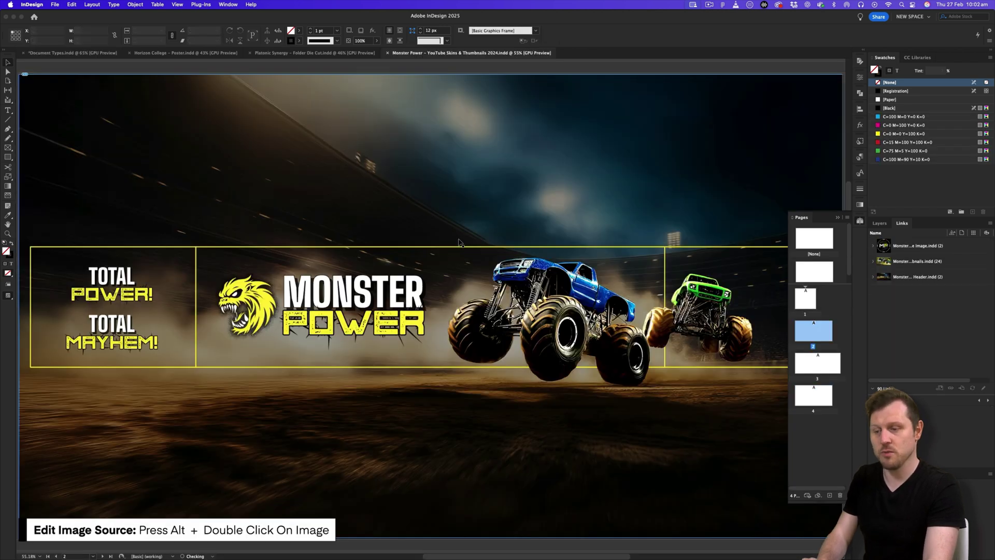
left_click_drag(493, 232, 452, 250)
Bring the page of twelve video thumbnails into view and select the first thumbnail
scroll(452, 250, "down", 5)
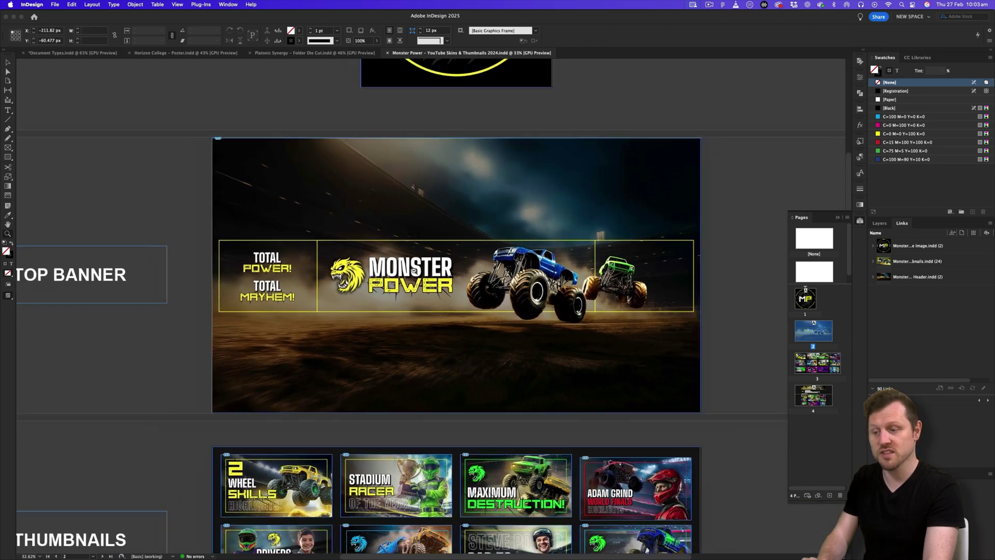
left_click_drag(263, 316, 278, 313)
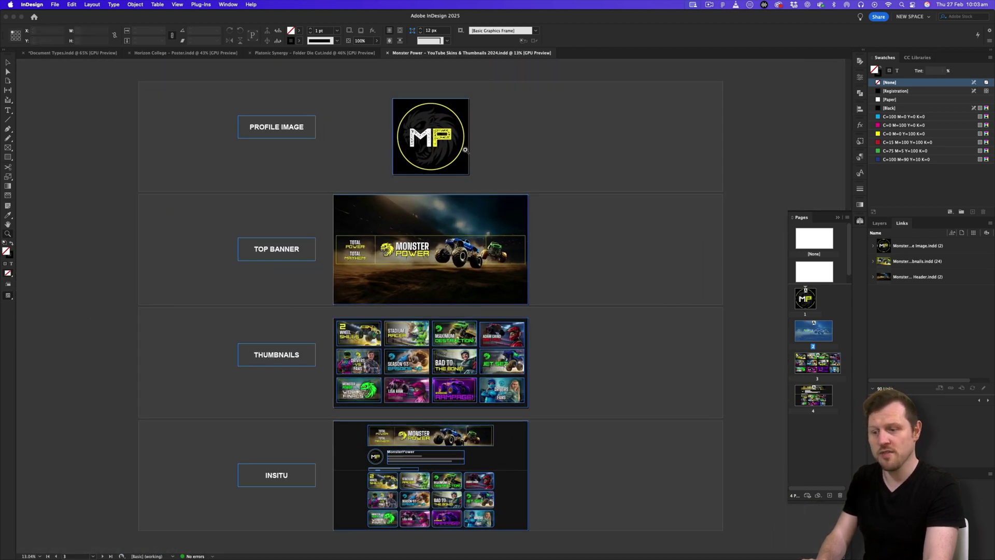
scroll(465, 150, "up", 4)
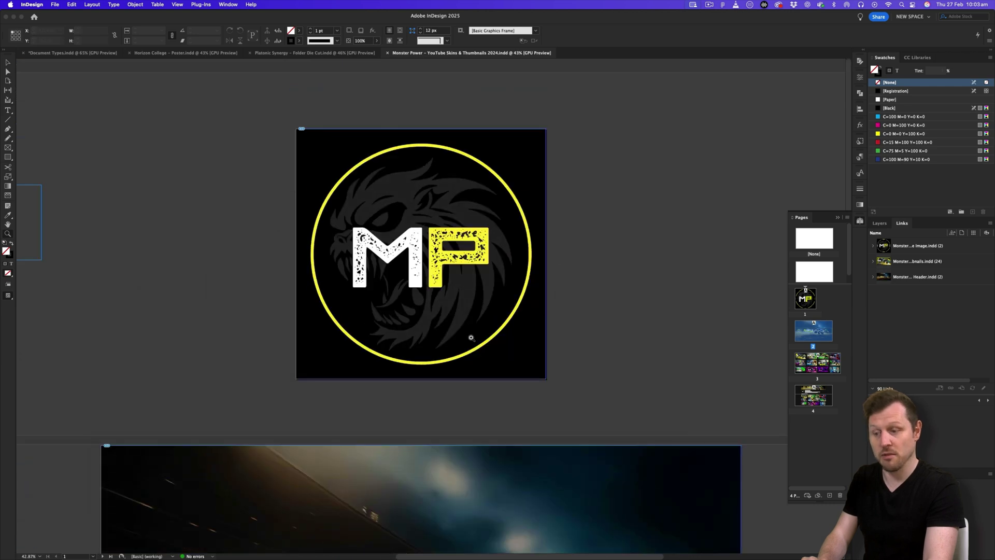
scroll(471, 337, "down", 10)
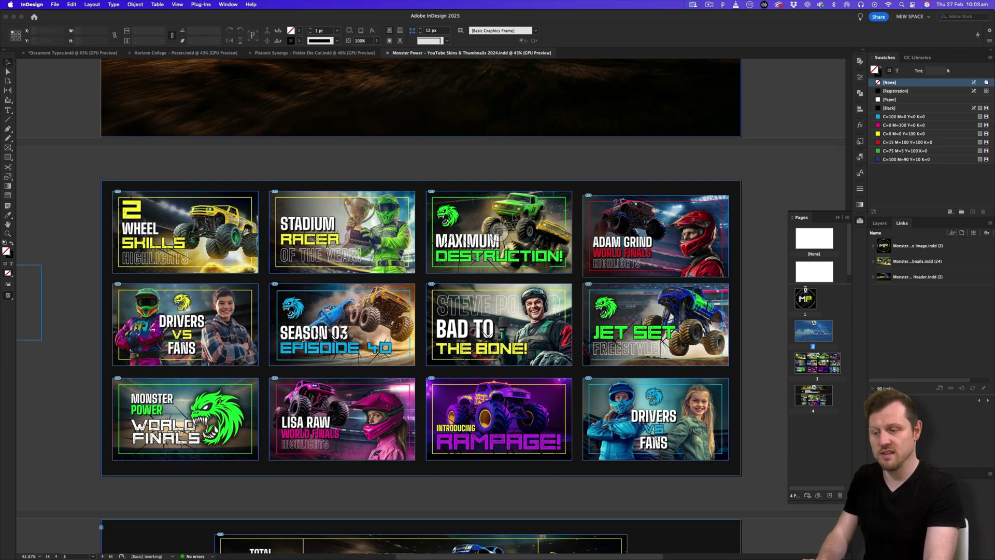
left_click(181, 232)
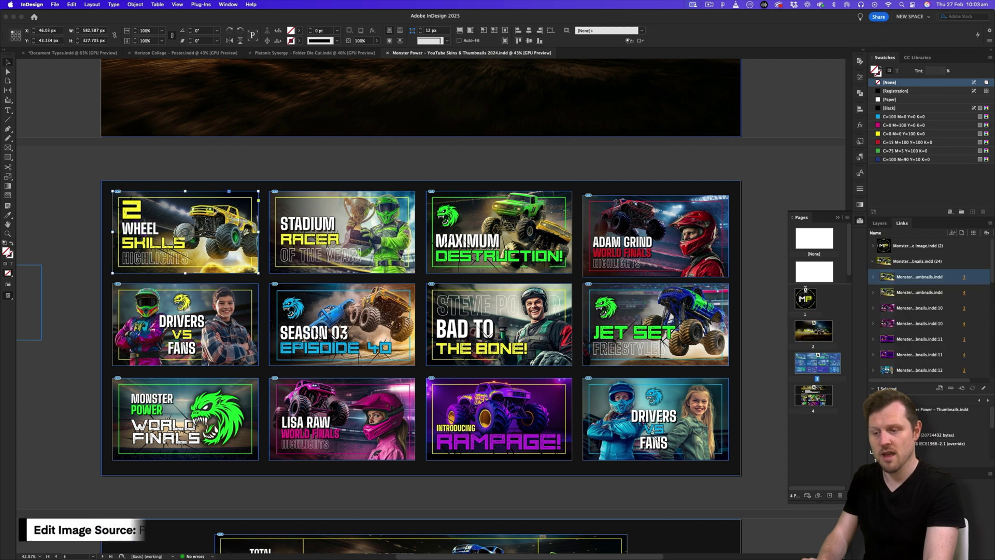
Open Monster Power – Thumbnails.indd from the first thumbnail and fit it in Preview mode
double_click(182, 232, "alt")
key("alt+shift+super+0")
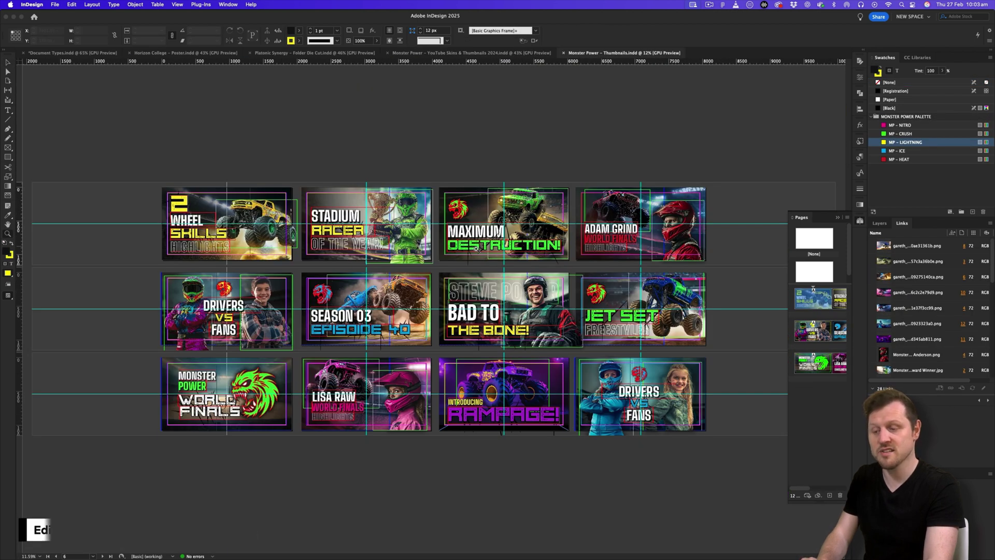
key("w")
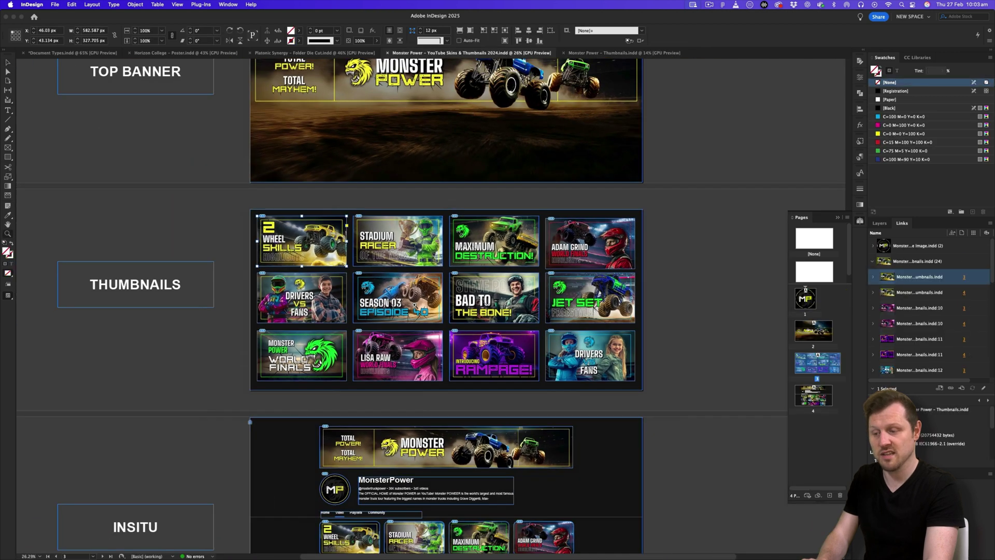
key("w")
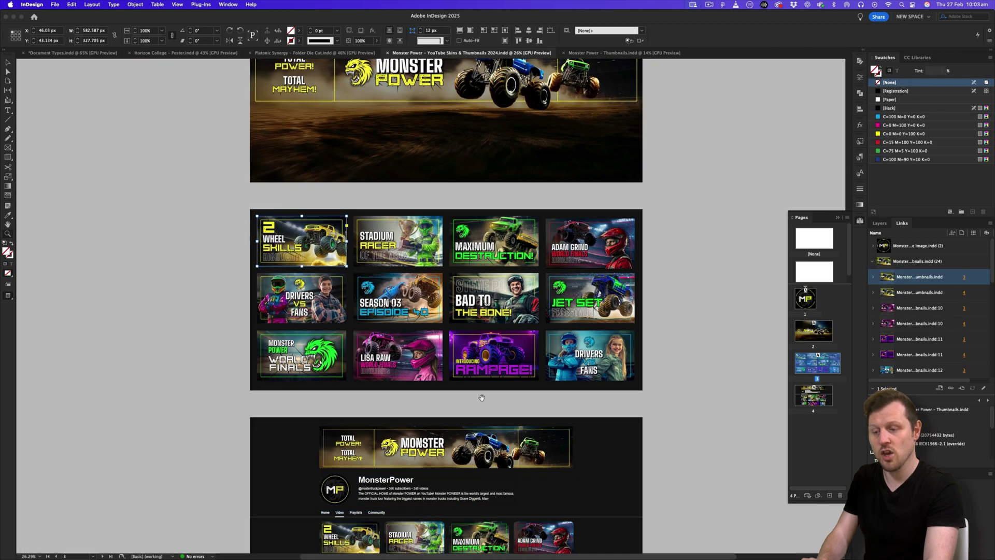
scroll(414, 304, "down", 3)
scroll(342, 305, "up", 2)
scroll(450, 295, "up", 6)
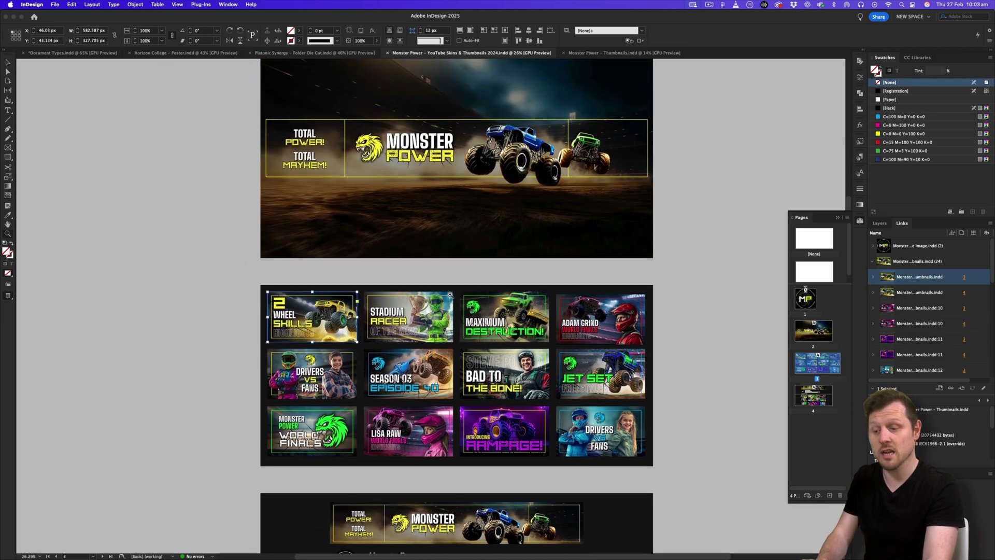
left_click_drag(432, 237, 489, 193)
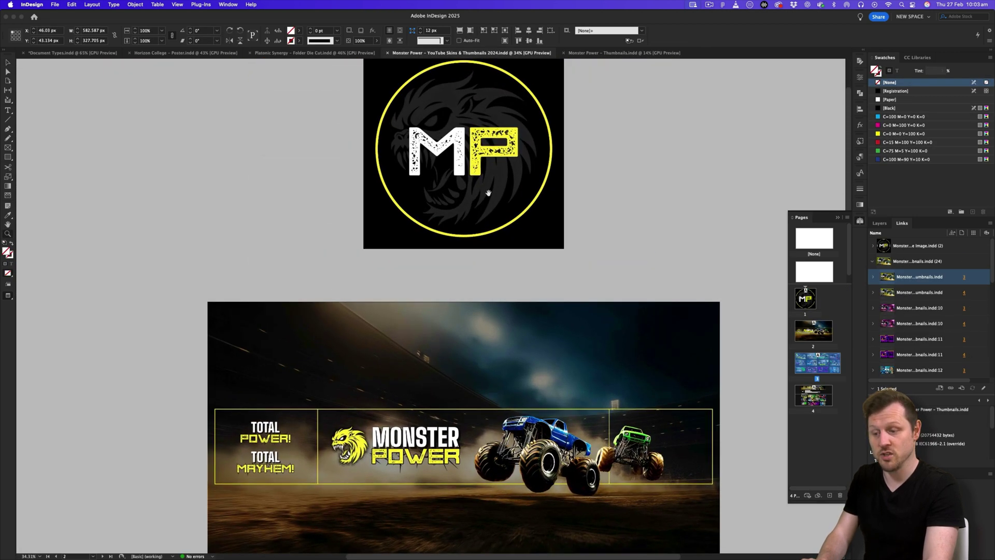
scroll(499, 201, "up", 2)
Browse the Monster Power banner, thumbnail grid and channel mockup pages
left_click_drag(472, 442, 457, 267)
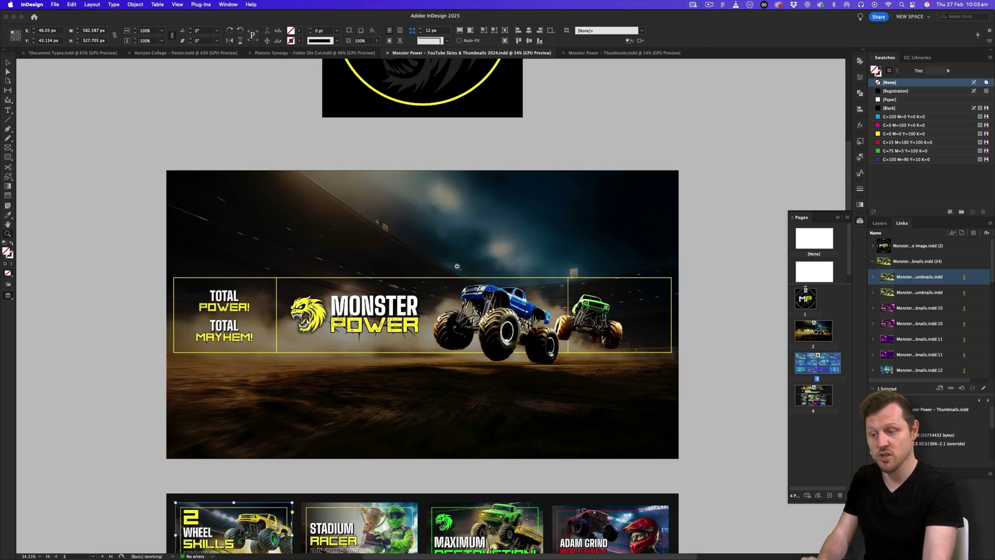
scroll(401, 419, "down", 5)
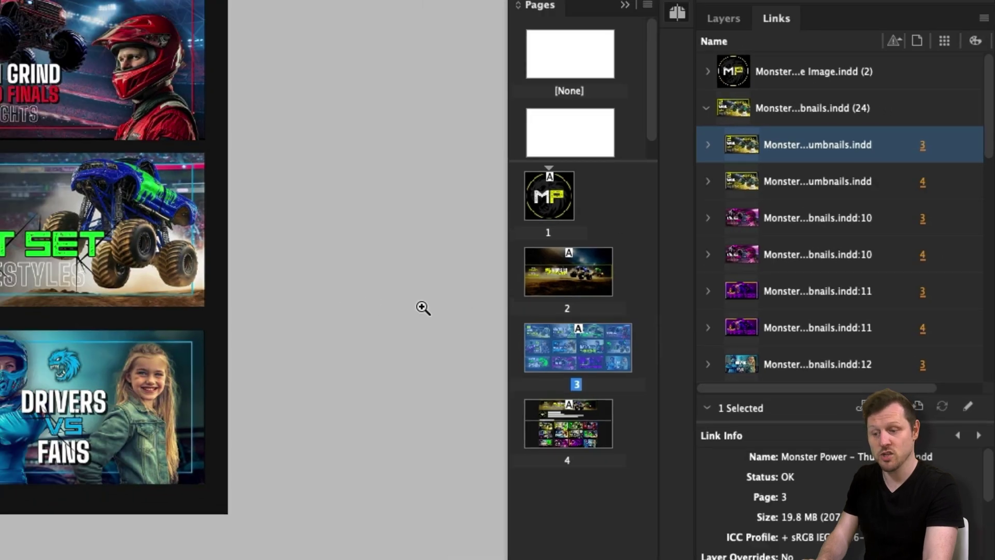
left_click(331, 292)
left_click_drag(649, 351, 505, 351)
scroll(570, 312, "left", 5)
scroll(570, 312, "down", 2)
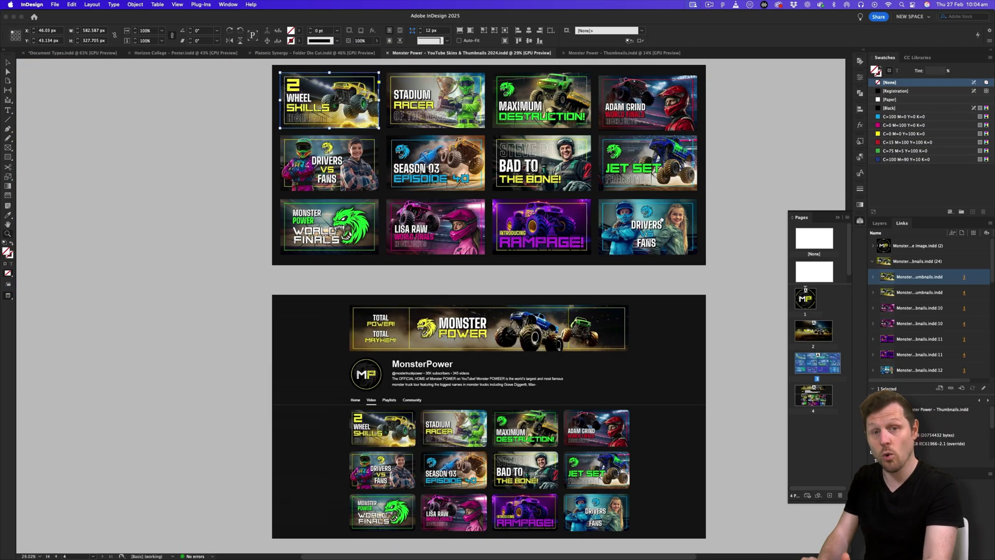
scroll(565, 315, "up", 5)
scroll(565, 315, "up", 5)
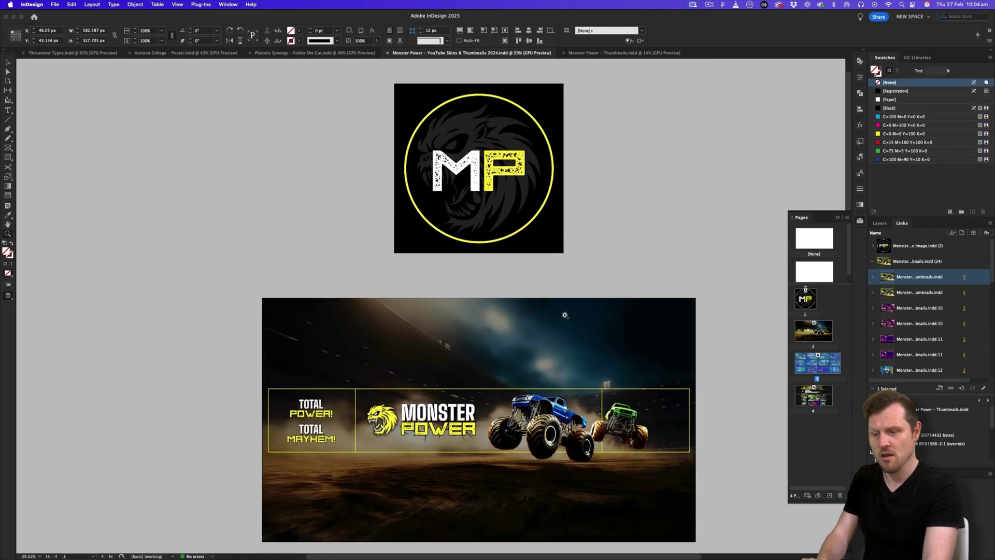
scroll(565, 315, "right", 1)
scroll(489, 317, "down", 2)
scroll(490, 318, "down", 2)
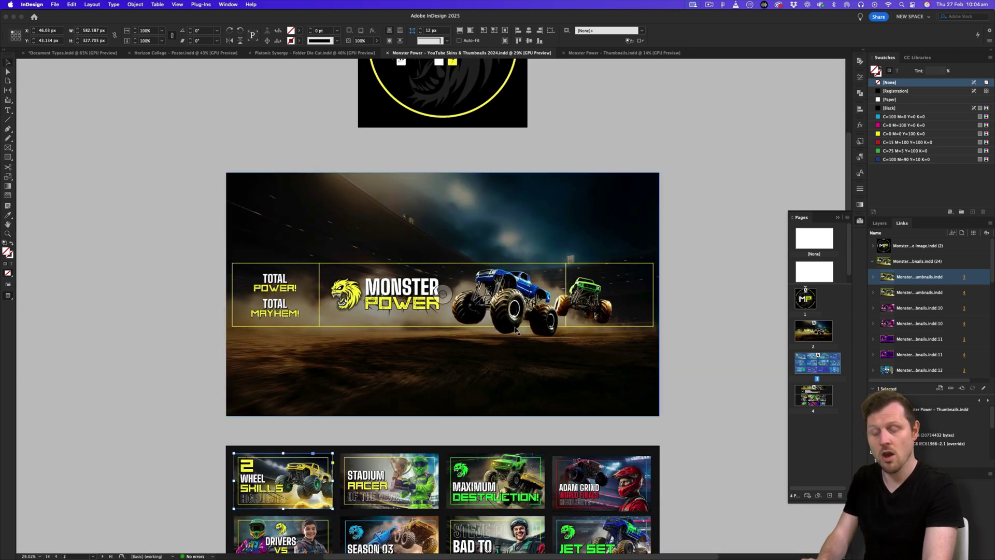
scroll(515, 330, "down", 10)
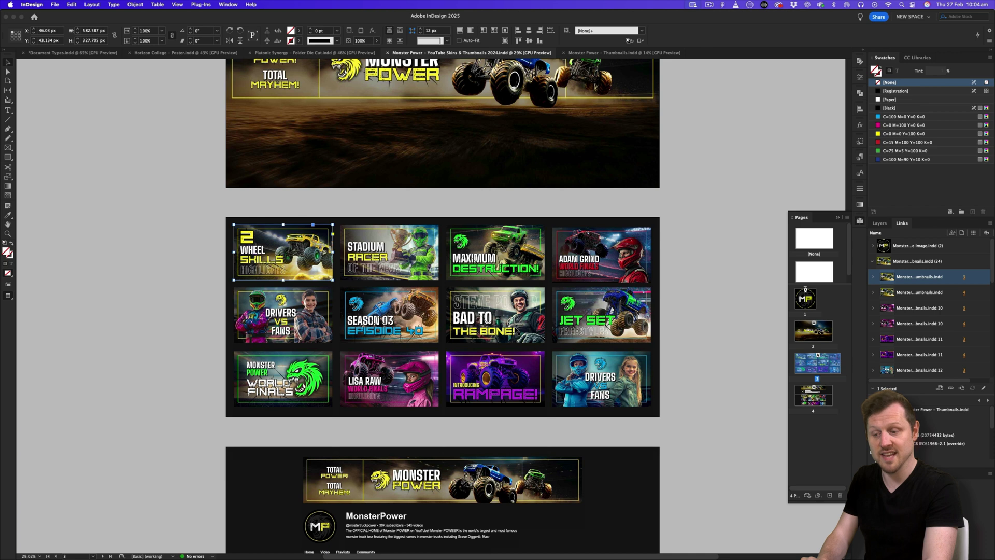
scroll(515, 330, "down", 5)
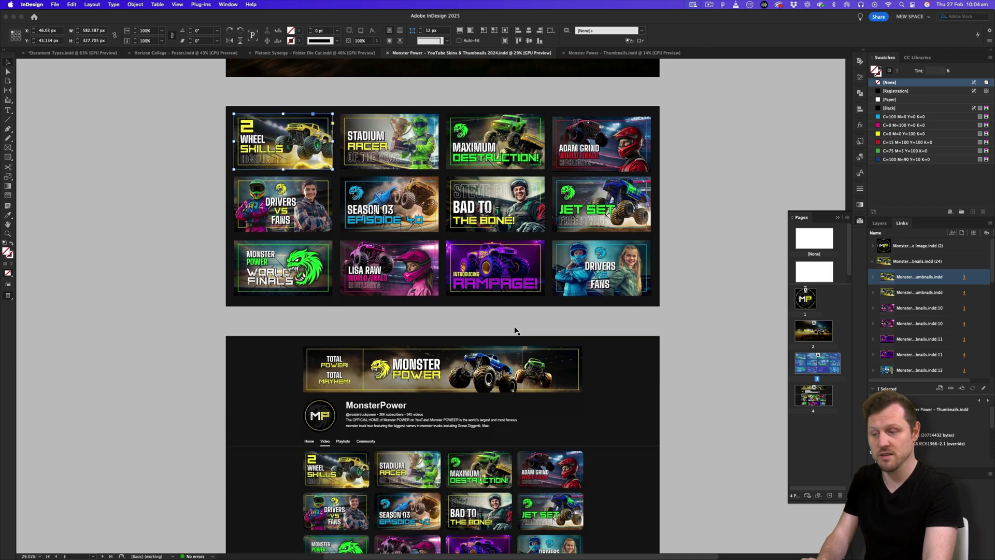
scroll(480, 489, "down", 2)
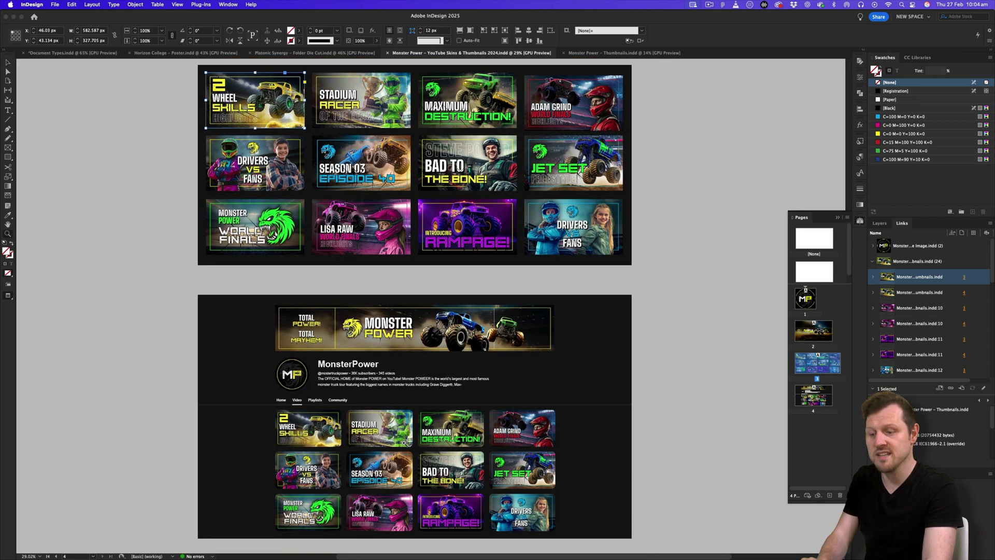
scroll(465, 358, "up", 3)
scroll(464, 358, "up", 1)
scroll(465, 358, "down", 2)
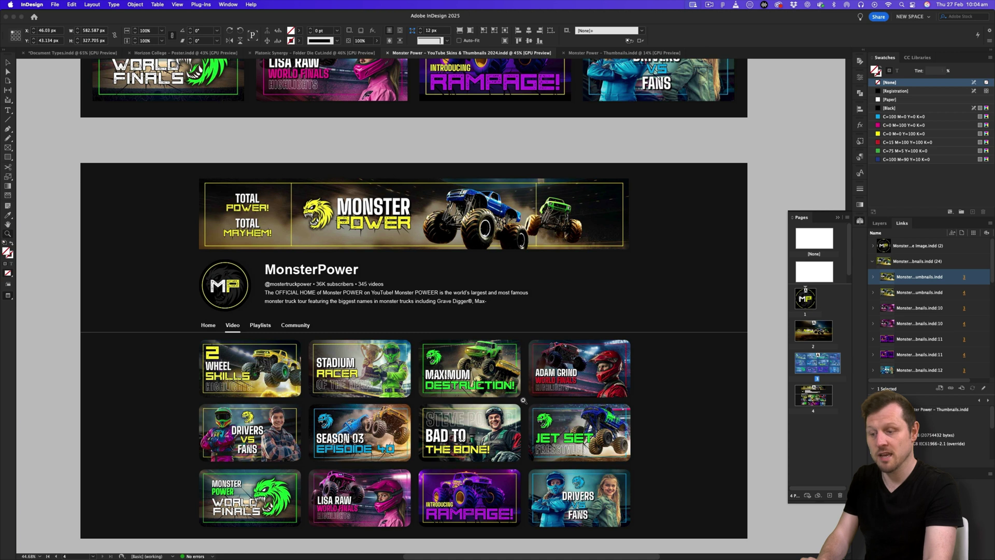
scroll(514, 414, "up", 1)
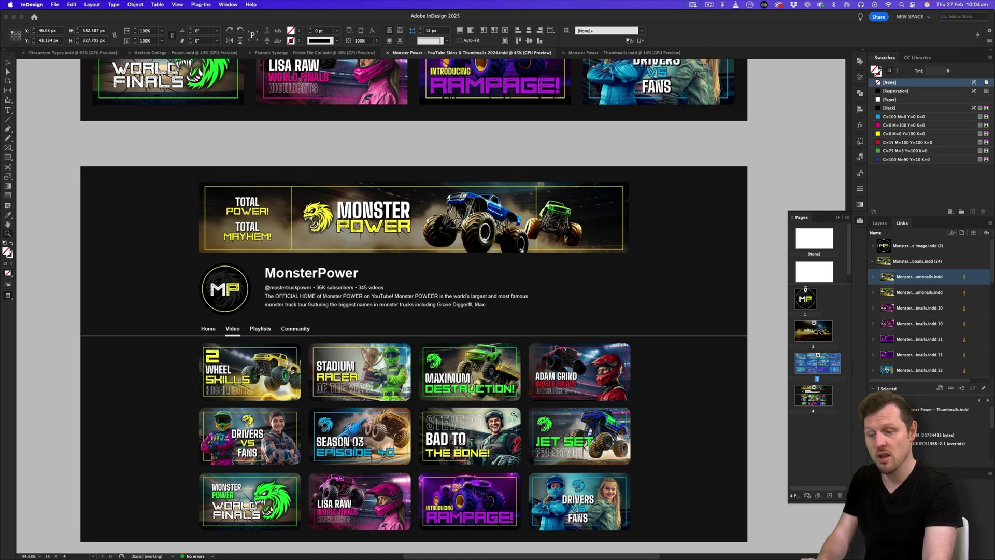
scroll(514, 414, "up", 10)
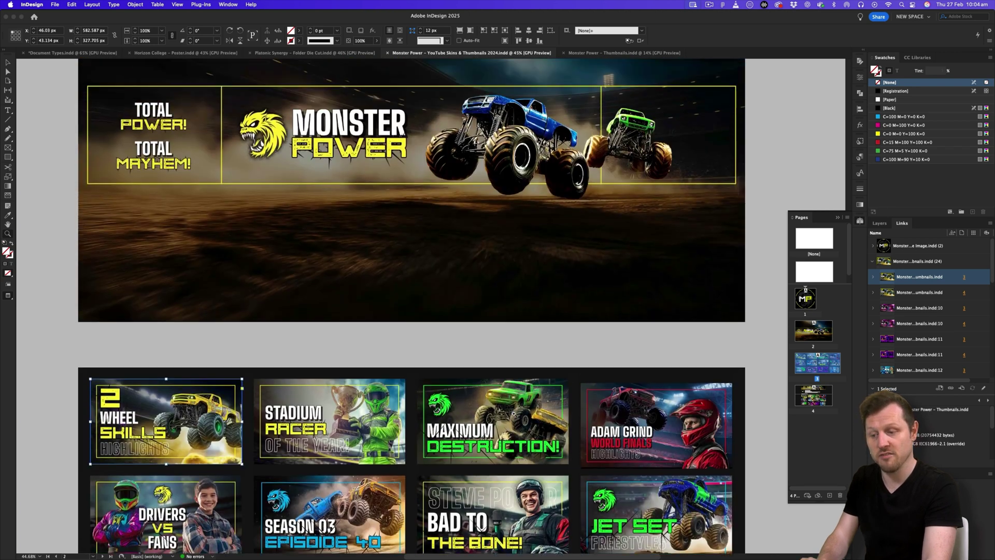
scroll(514, 414, "up", 8)
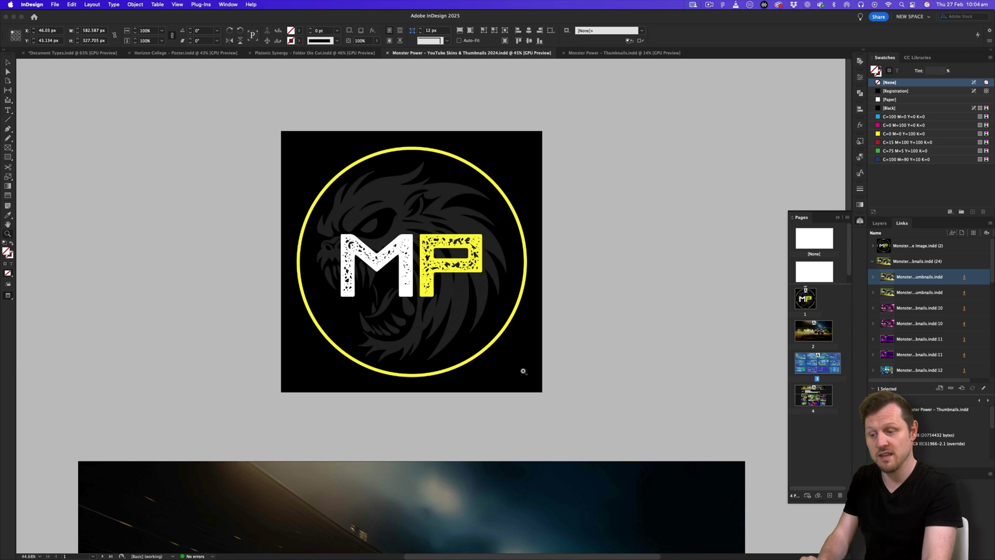
scroll(526, 386, "down", 8)
scroll(525, 385, "down", 1)
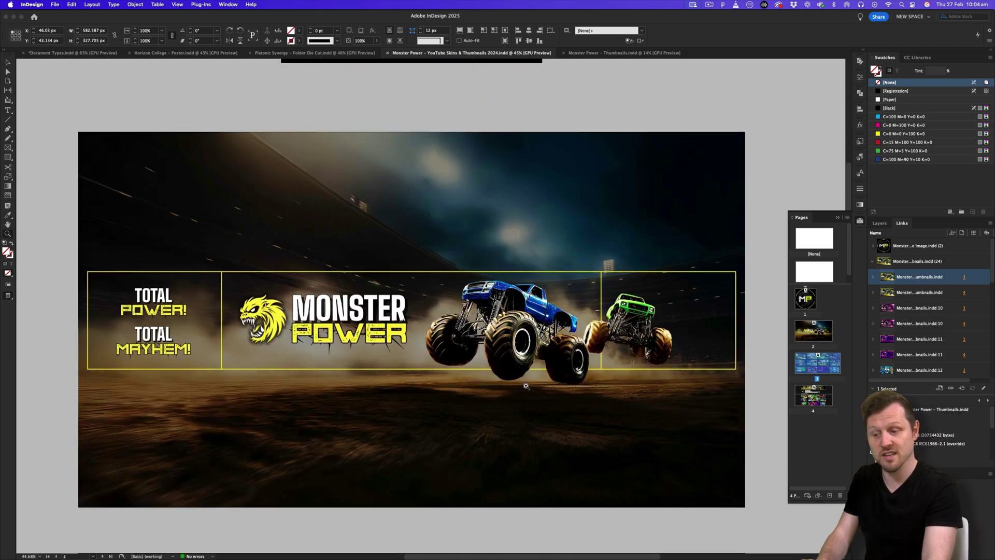
scroll(539, 379, "down", 5)
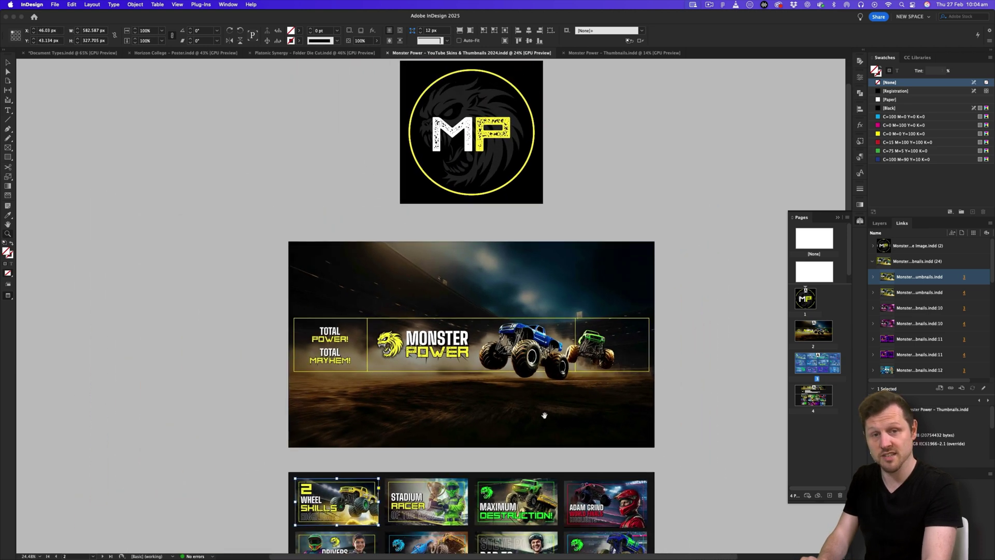
scroll(542, 413, "down", 6)
Switch to the Selection tool and deselect the thumbnail
left_click_drag(534, 221, 510, 218)
key("v")
left_click(635, 251)
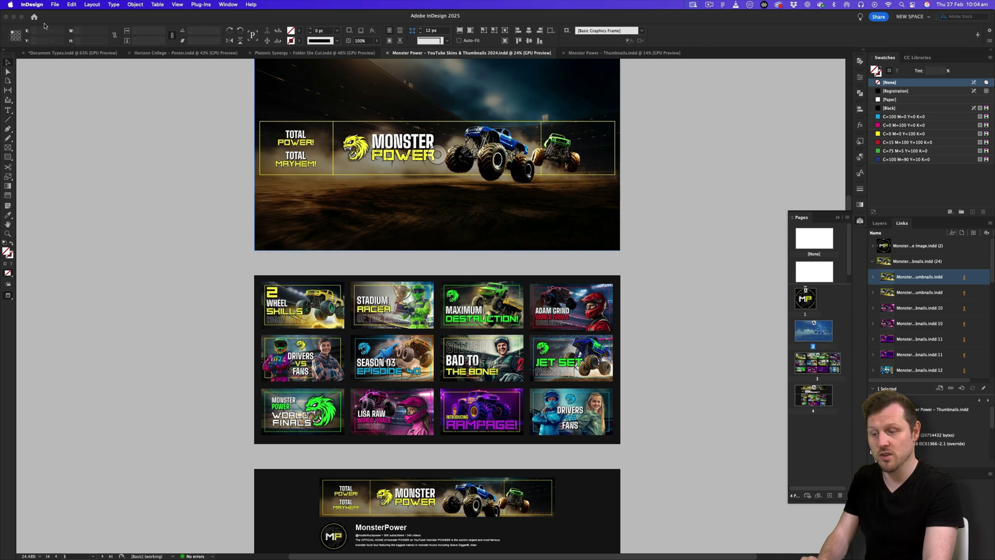
Return to Document Types.indd, reach the '2 - Double Sided' page and select the business card sample
left_click(47, 52)
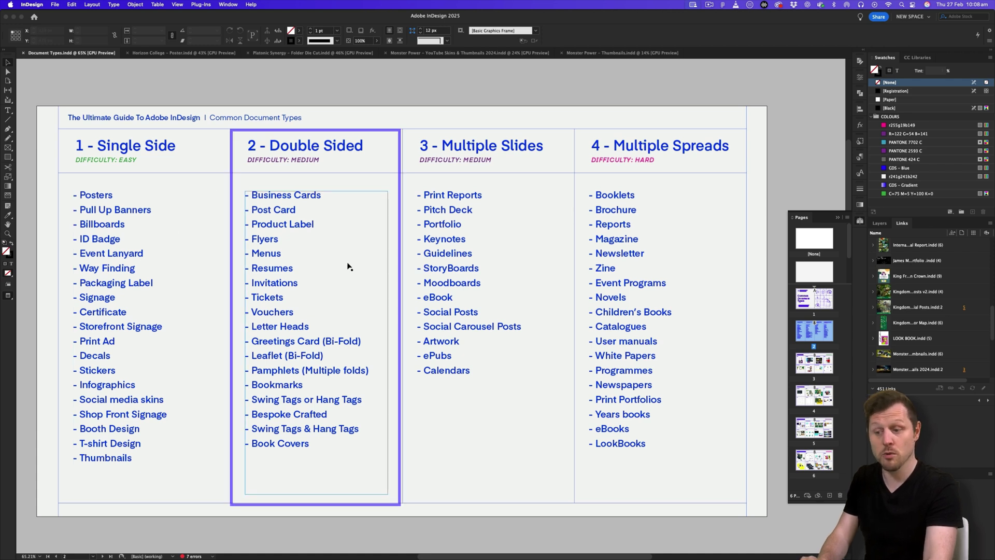
scroll(348, 266, "down", 20)
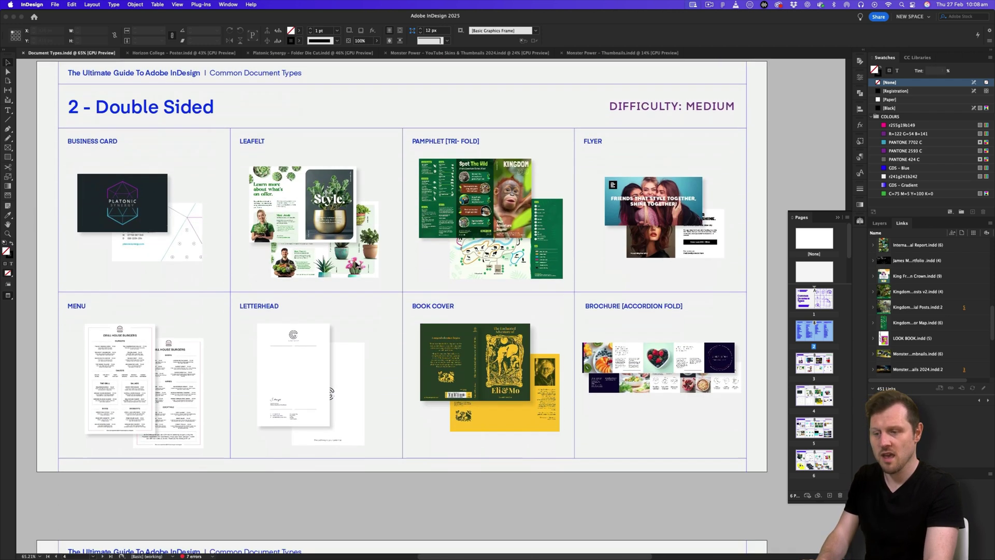
scroll(357, 264, "up", 2)
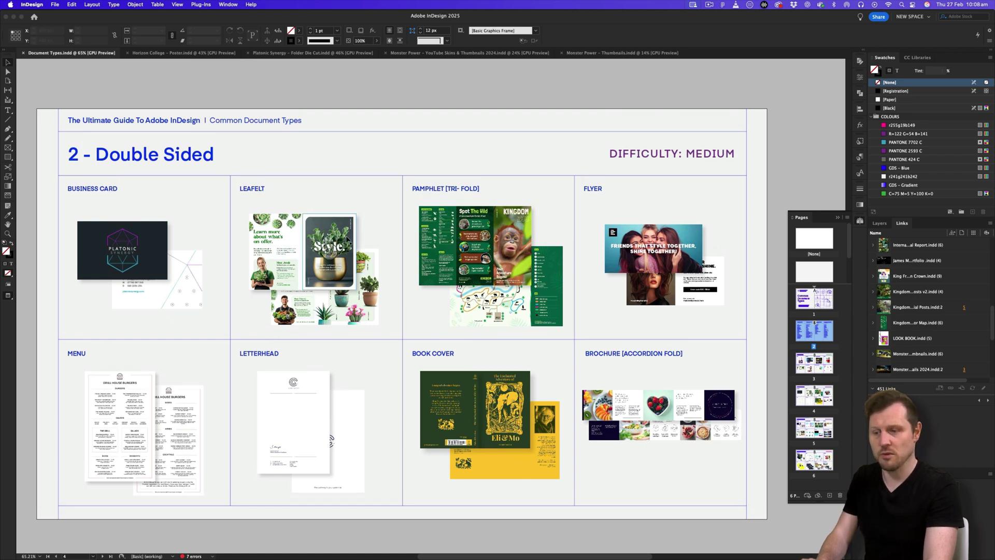
left_click(154, 235)
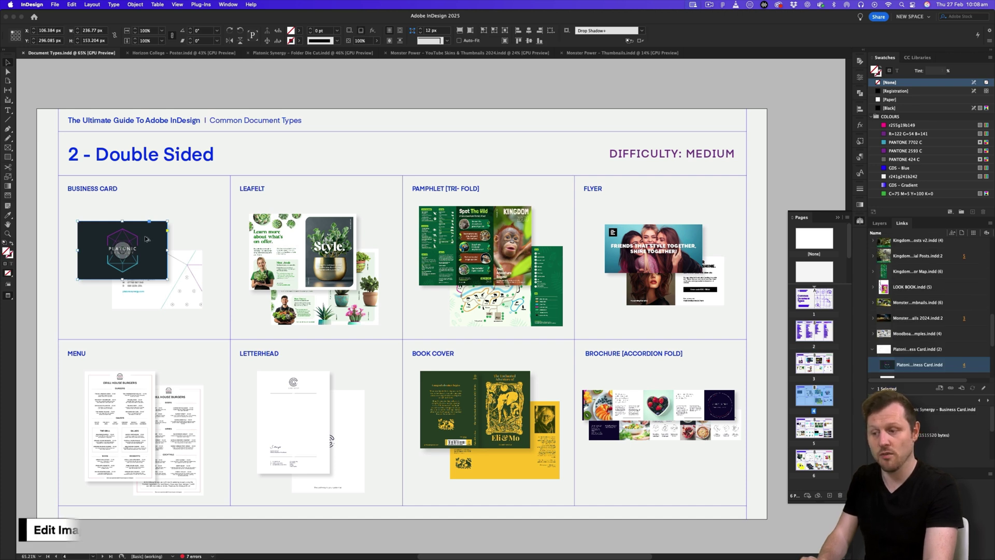
Open Platonic Synergy – Business Card.indd and view its front and back spread zoomed out in Preview
double_click(146, 239, "alt")
left_click_drag(492, 244, 333, 286)
left_click_drag(497, 262, 389, 276)
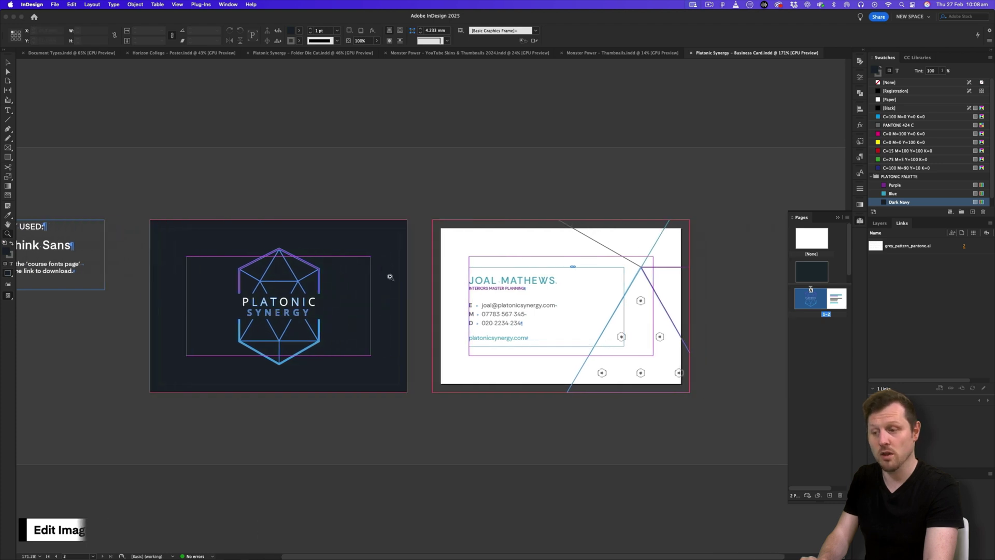
key("w")
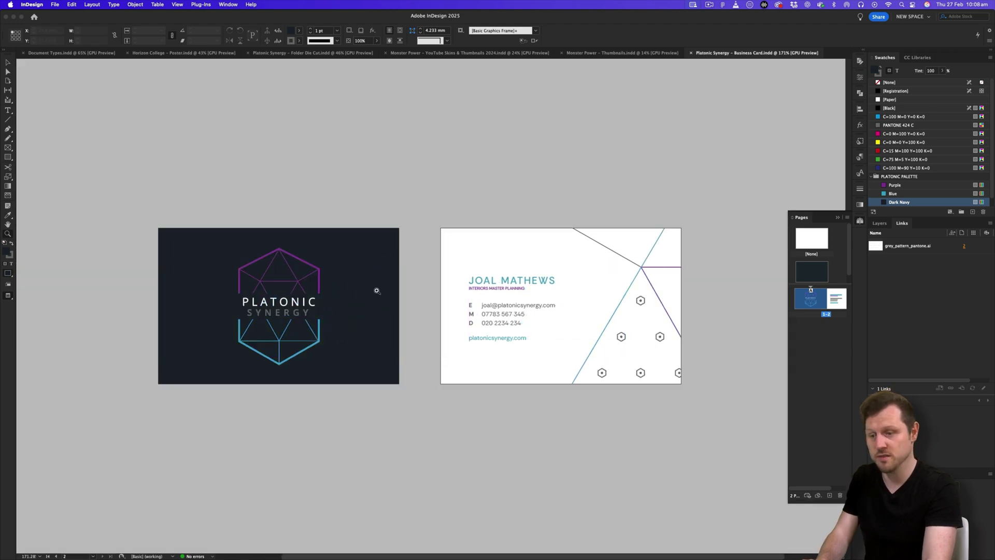
left_click_drag(377, 290, 395, 274)
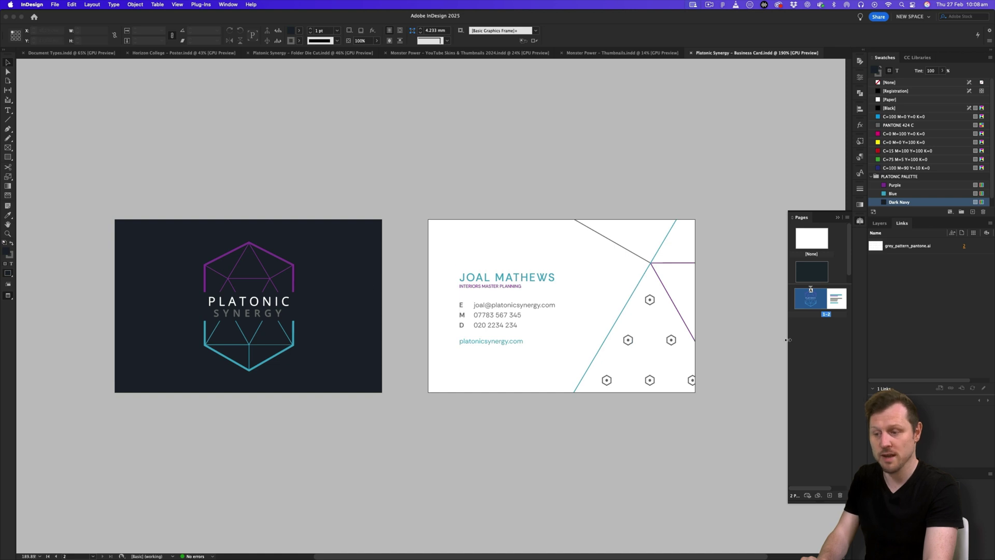
left_click_drag(787, 340, 763, 340)
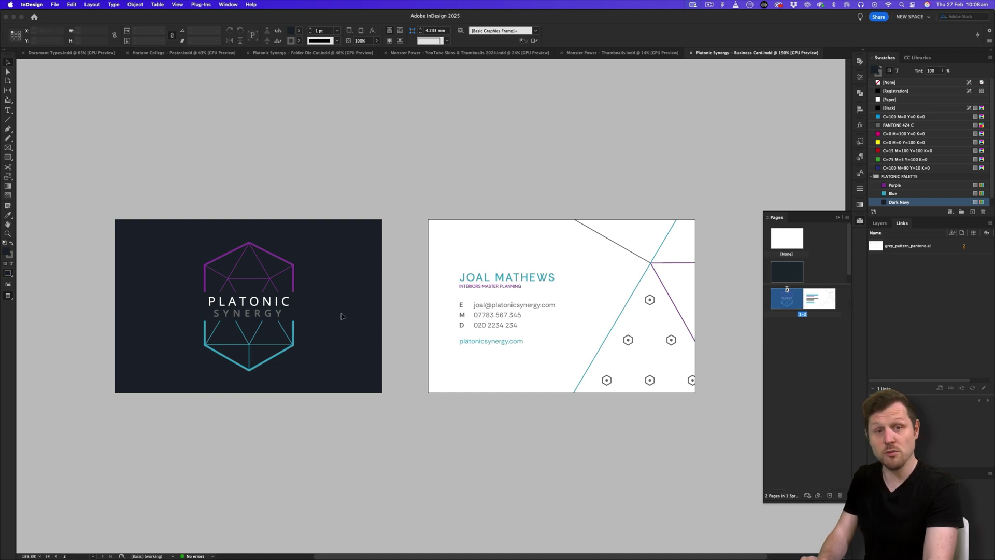
key("w")
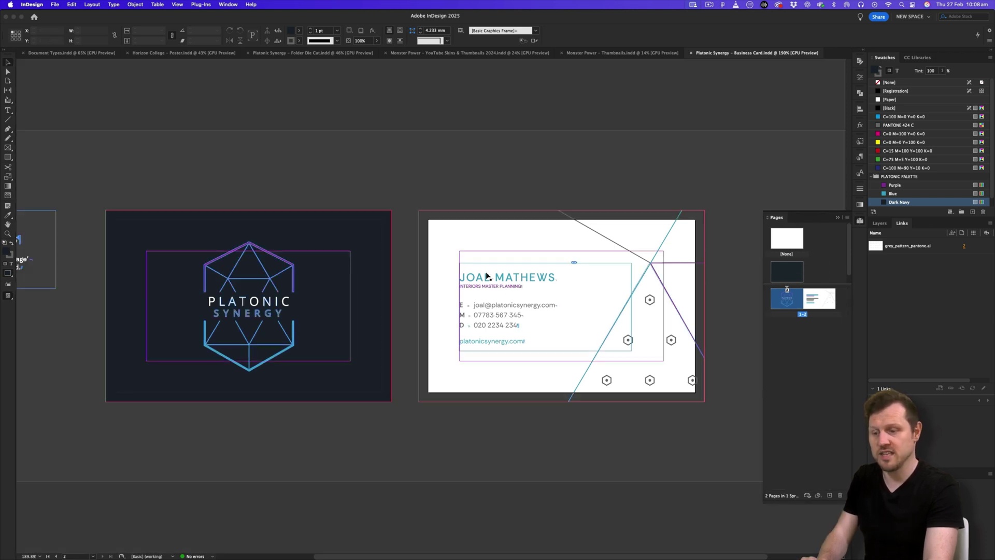
key("w")
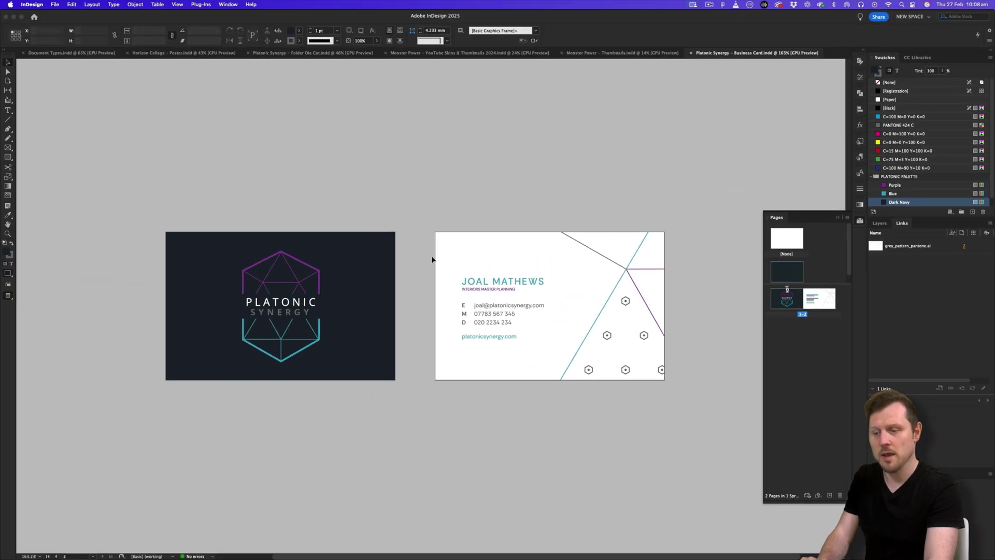
From Document Types.indd, open InSide Jungle – Leaflet.indd from the leaflet sample
left_click(89, 53)
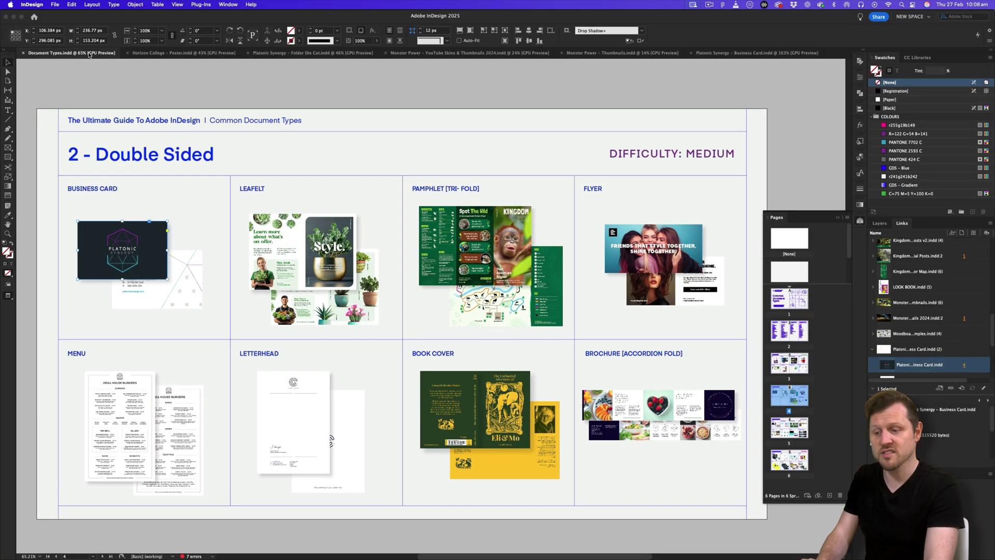
left_click(282, 231)
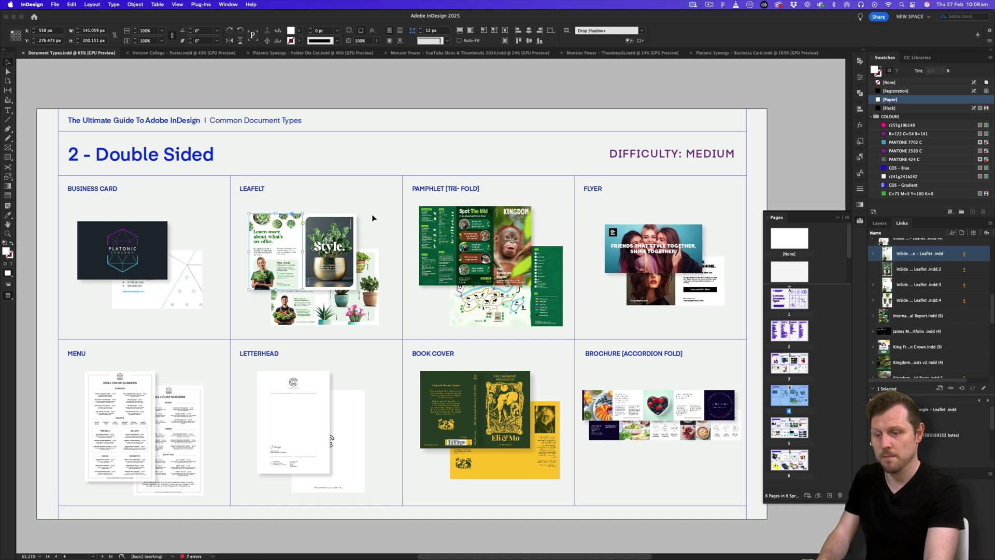
double_click(283, 232, "alt")
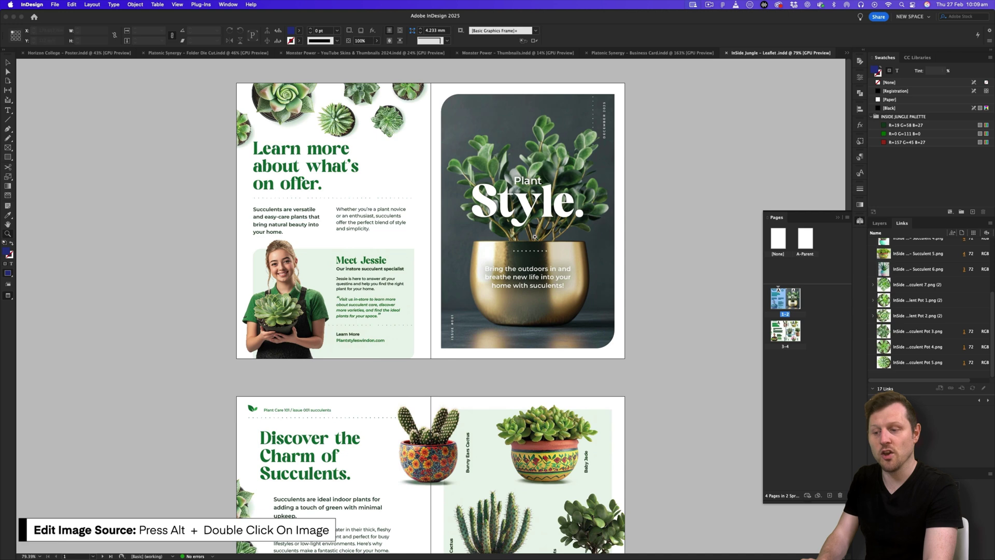
scroll(424, 267, "down", 5)
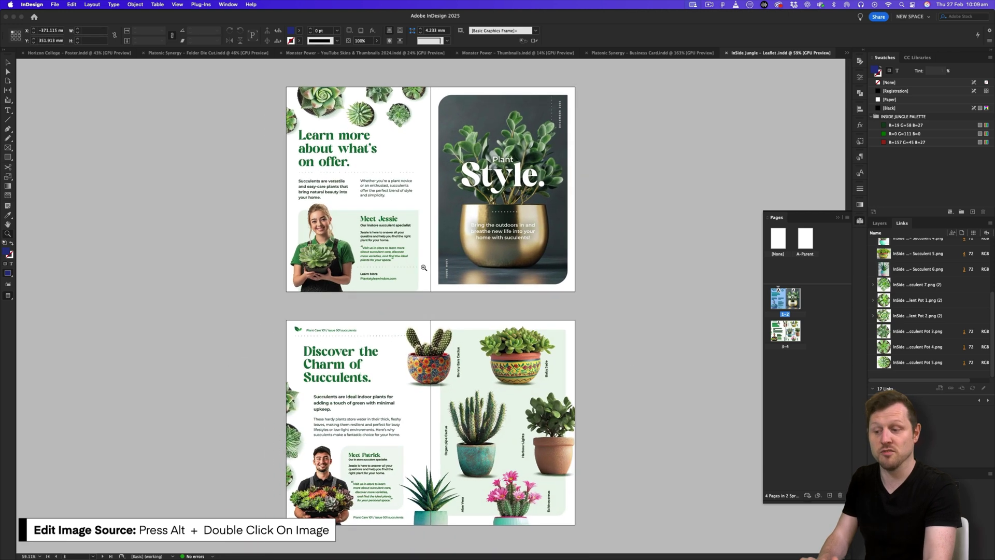
Review both leaflet spreads, toggling between Normal and Preview modes
key("w")
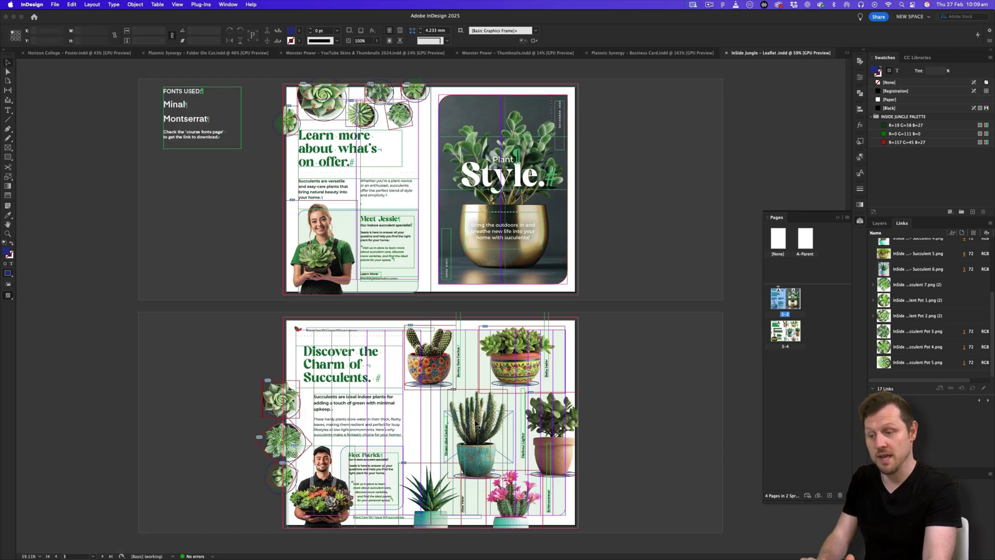
key("w")
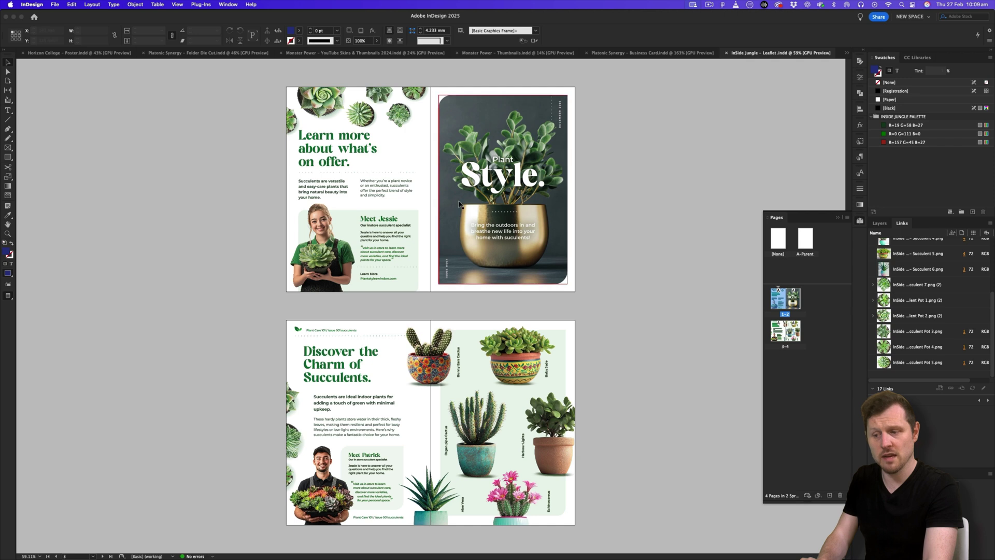
key("w")
scroll(452, 203, "up", 4)
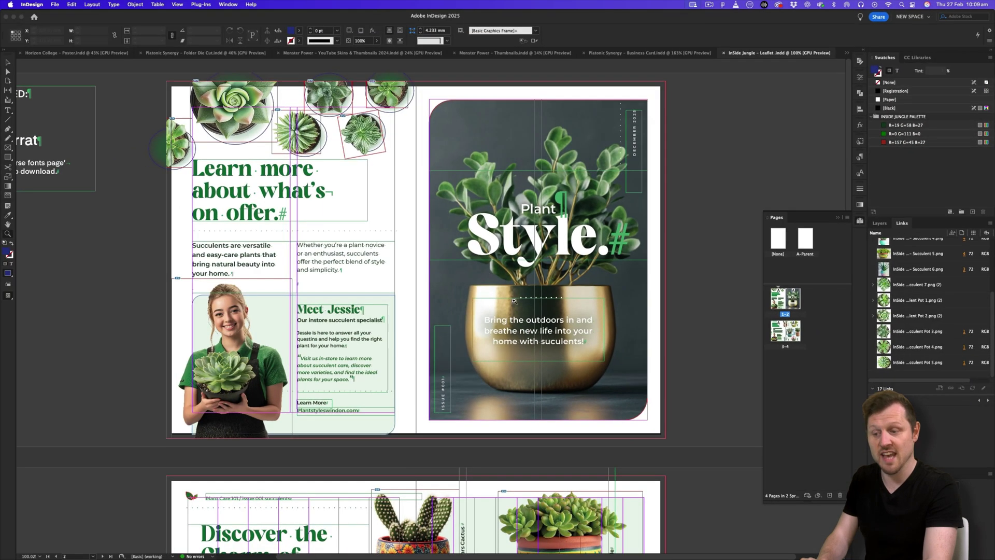
scroll(514, 301, "down", 10)
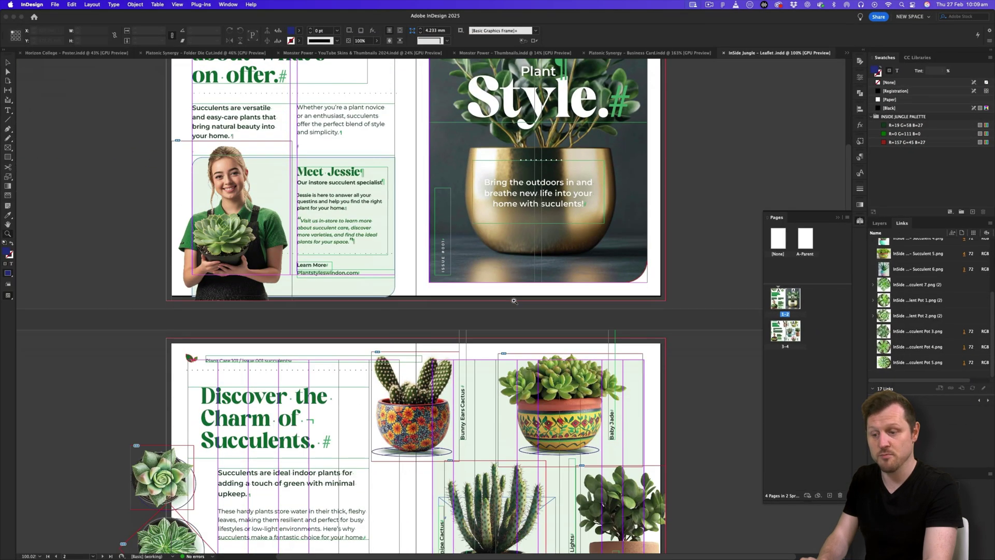
key("w")
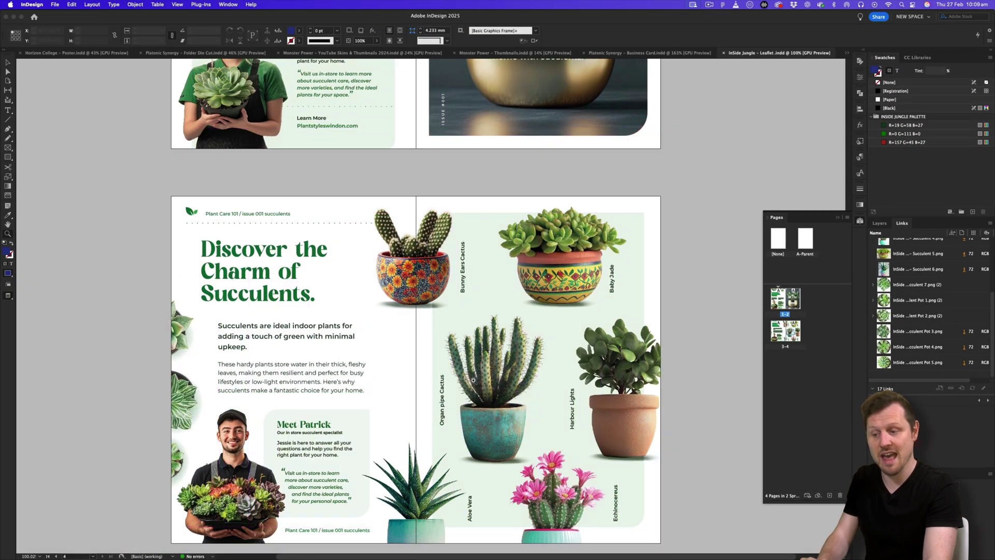
scroll(426, 346, "up", 10)
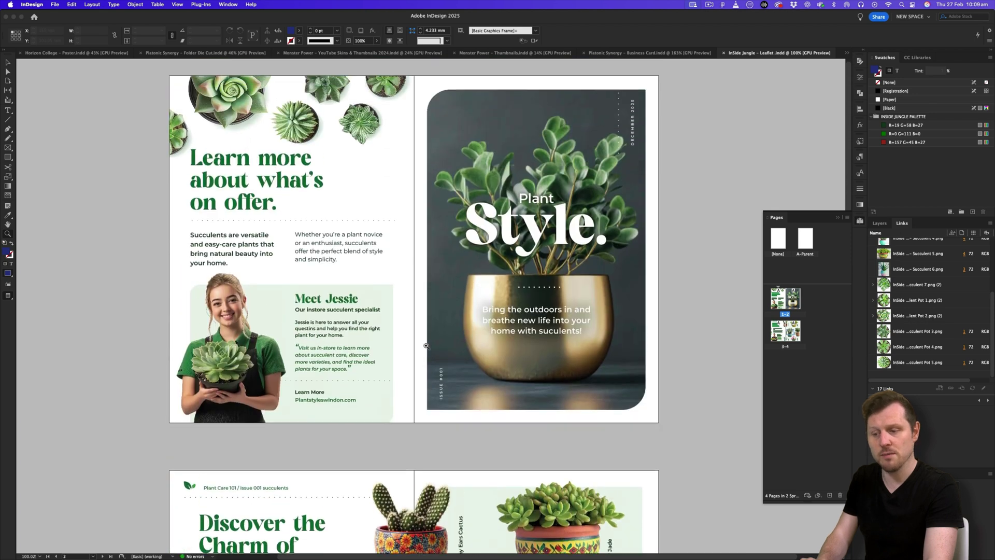
left_click_drag(457, 309, 373, 337)
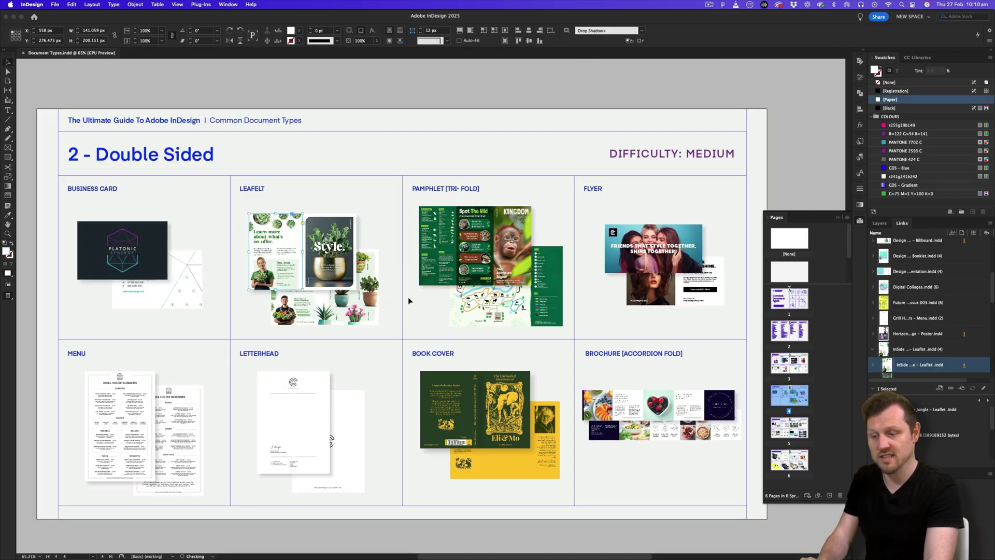
Open the Kingdom Zoo – Visitor Map.indd source file, preview it without guides, and zoom out
left_click(428, 220)
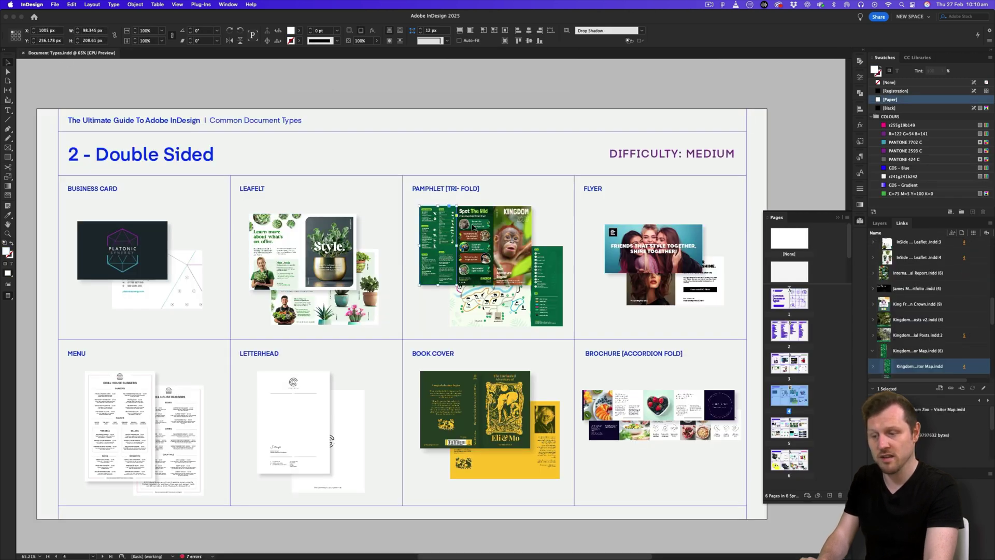
double_click(437, 220, "alt")
key("w")
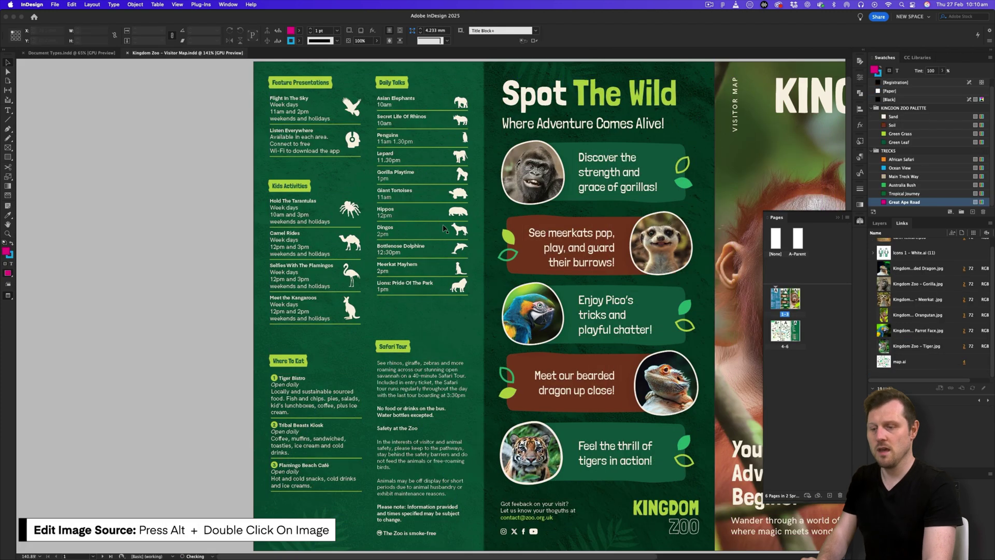
left_click(498, 236, "alt+super")
scroll(498, 236, "down", 4)
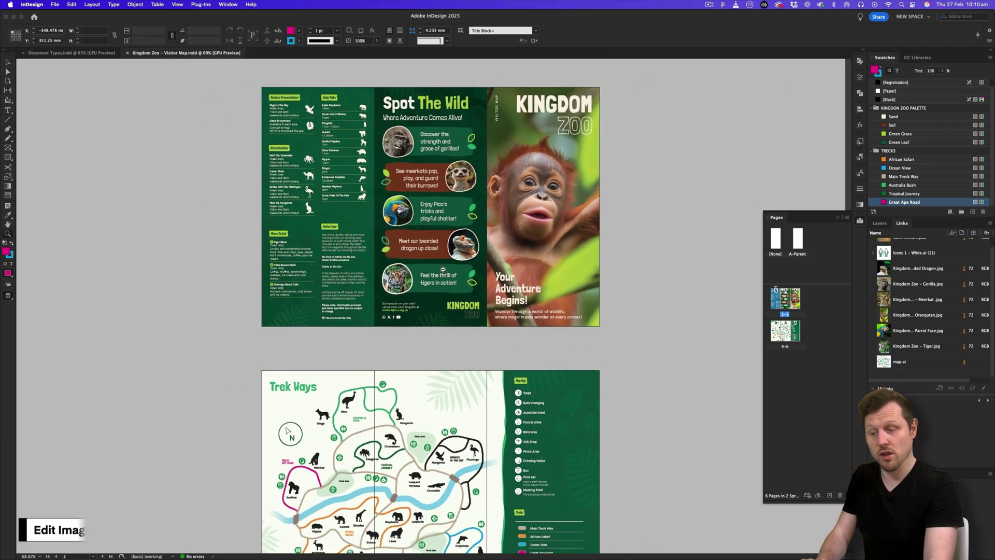
key("w")
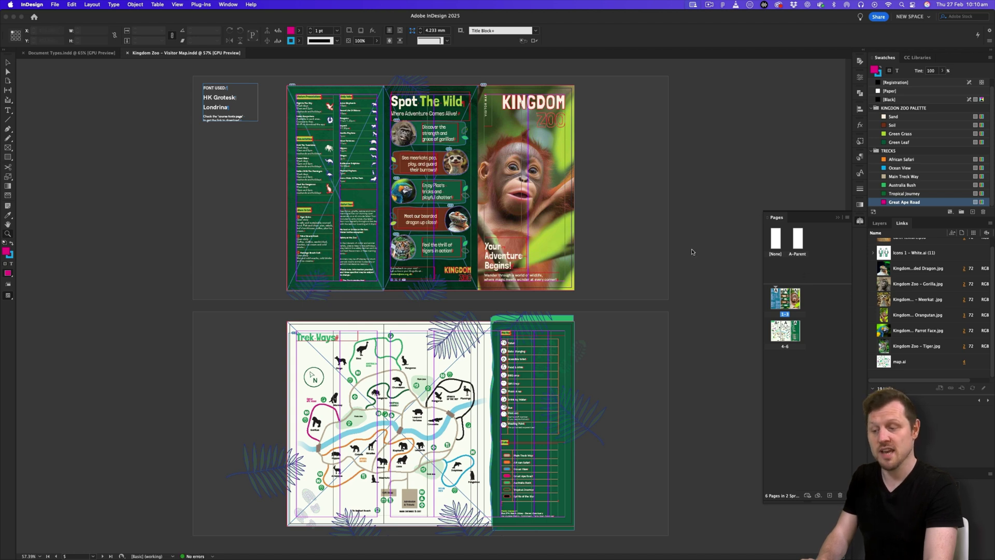
Review the cover and Trek Ways map spreads, select the orangutan cover photo, and return to Document Types
scroll(414, 155, "up", 6)
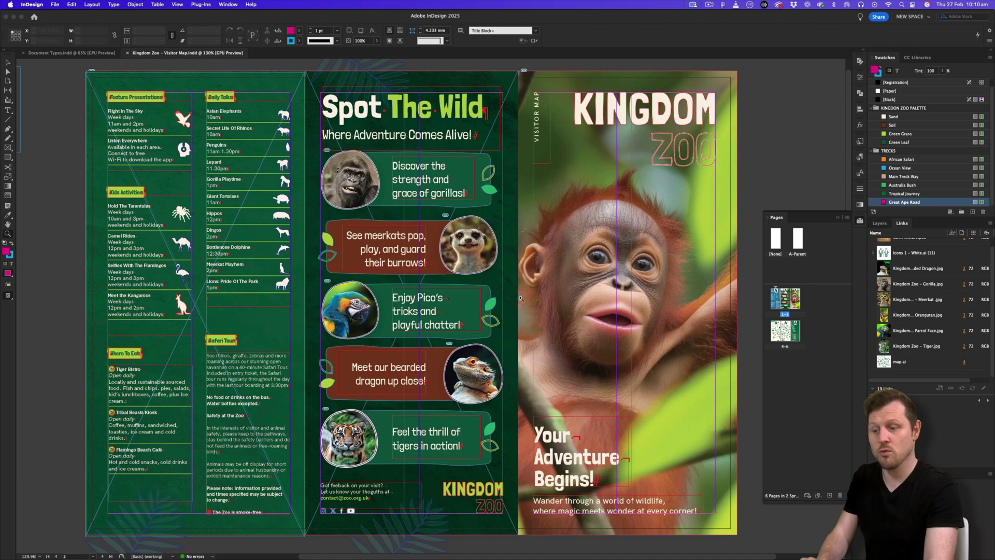
scroll(521, 298, "down", 10)
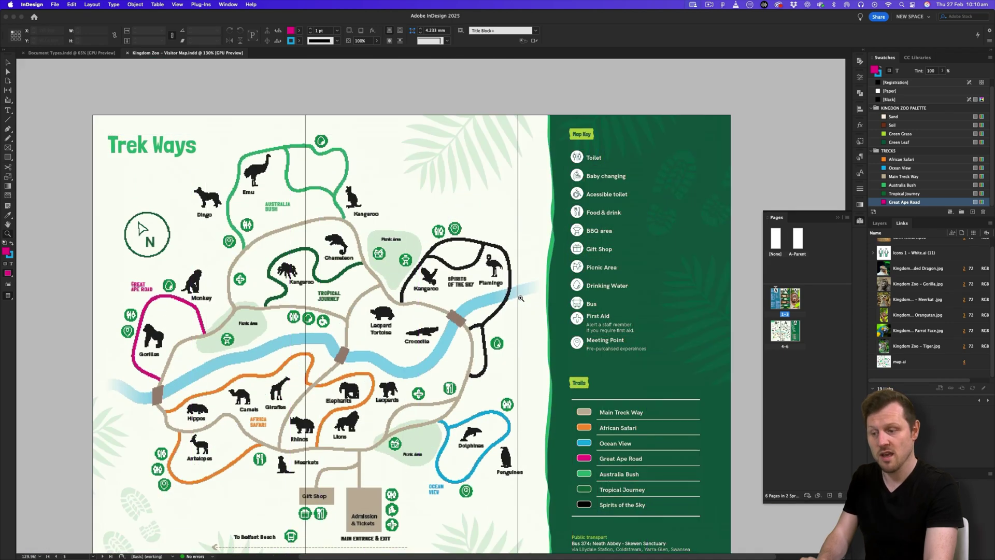
scroll(521, 298, "down", 1)
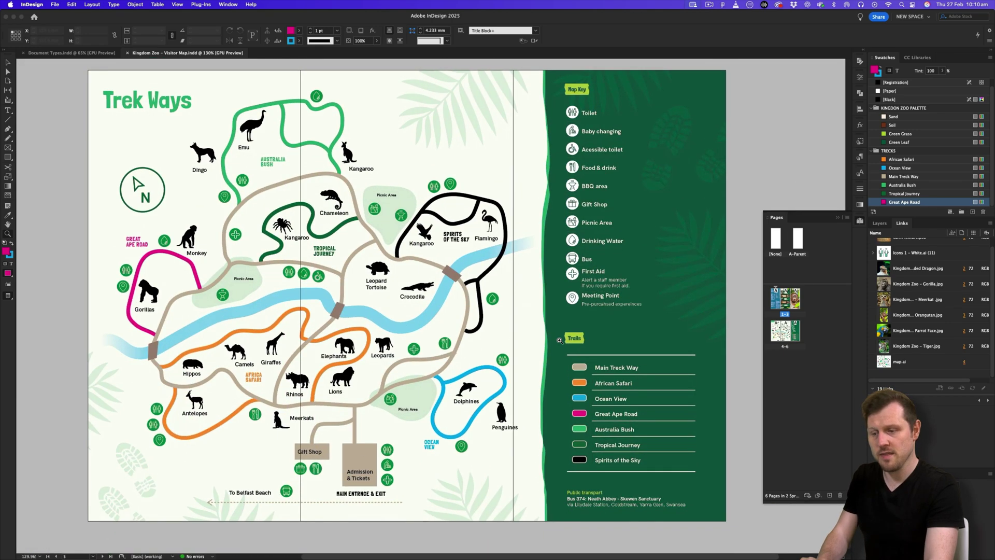
scroll(560, 340, "up", 10)
scroll(560, 341, "up", 3)
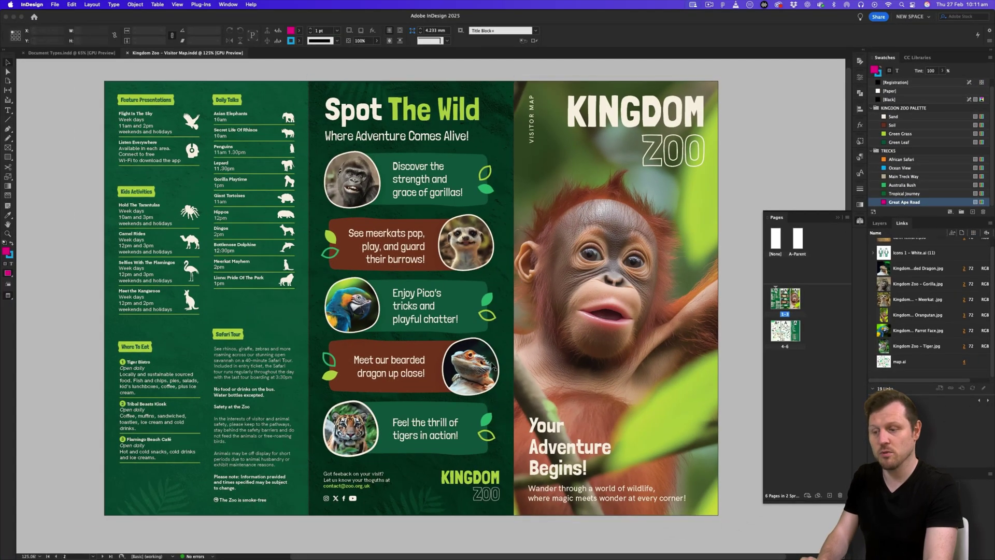
scroll(543, 307, "down", 10)
scroll(543, 307, "down", 2)
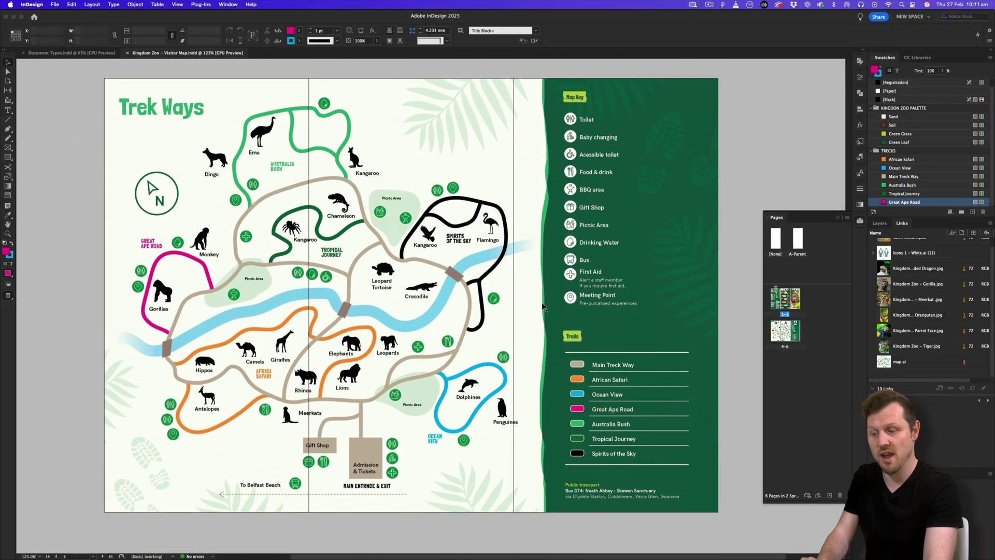
scroll(543, 307, "up", 8)
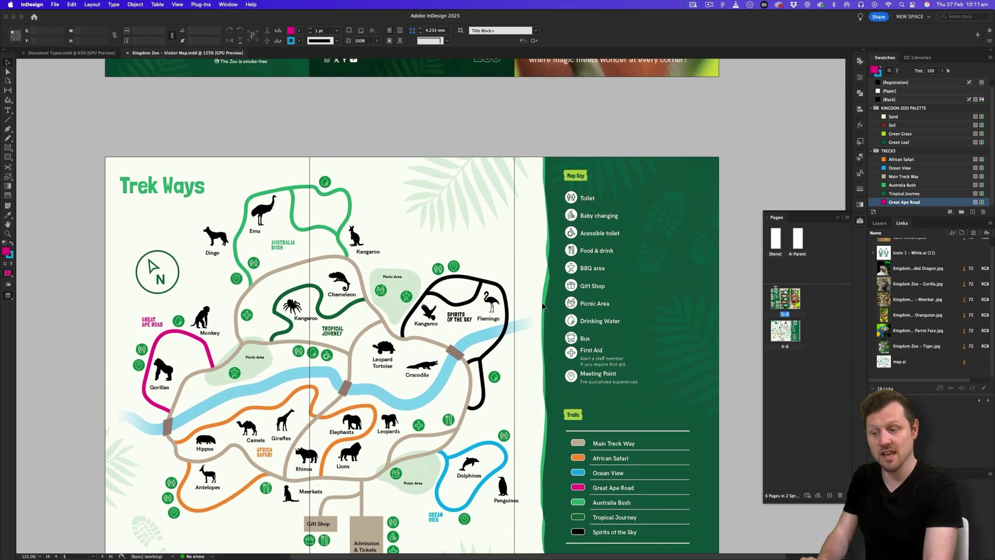
scroll(543, 307, "up", 15)
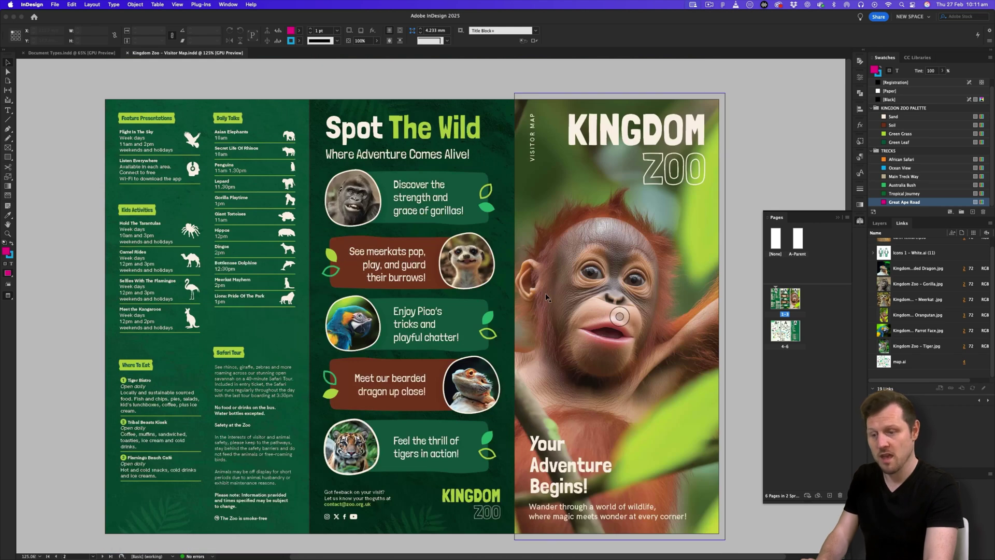
left_click(553, 296)
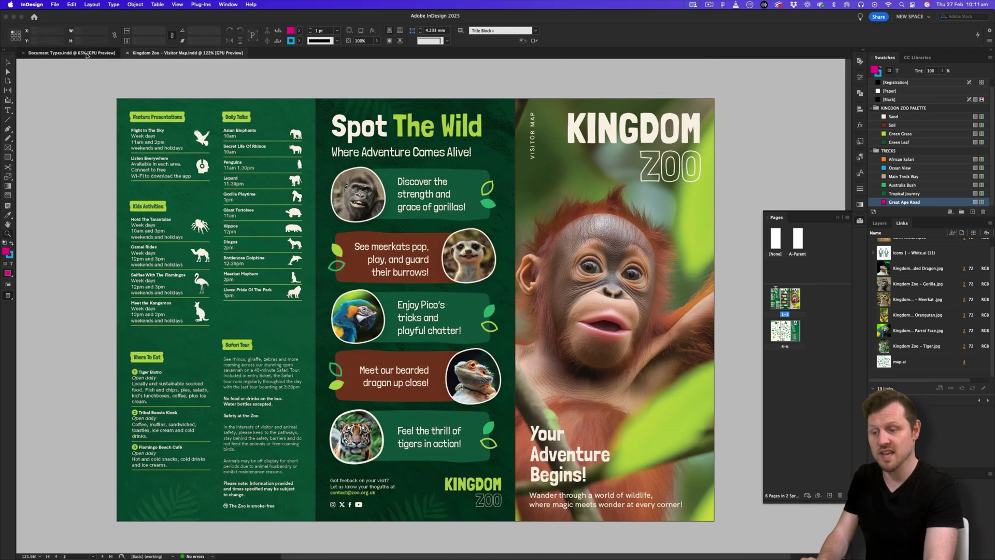
left_click(86, 54)
Scroll Document Types.indd to the '3 - Multiple Slides' page and select the Chefistry guidelines thumbnail
key("v")
left_click(431, 327)
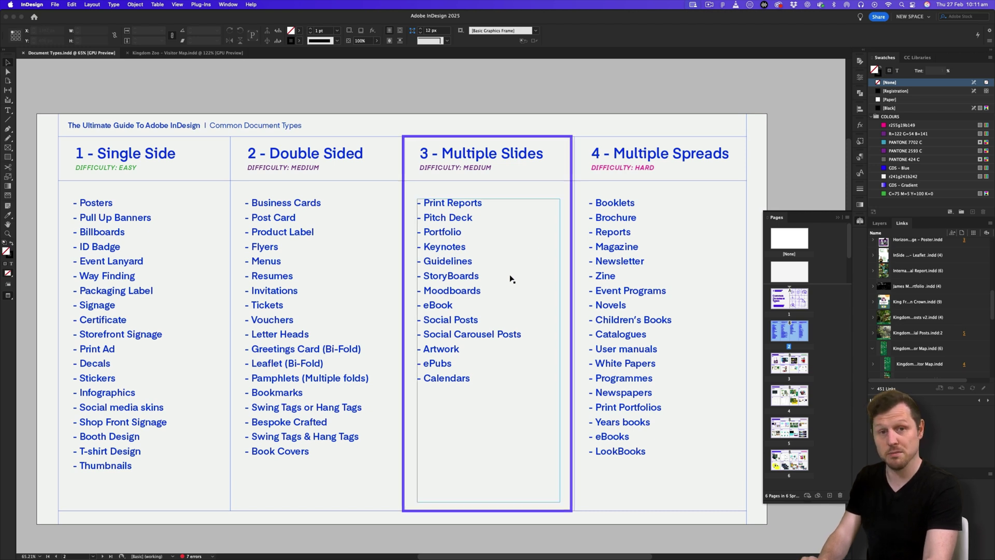
scroll(518, 277, "down", 15)
scroll(518, 278, "down", 8)
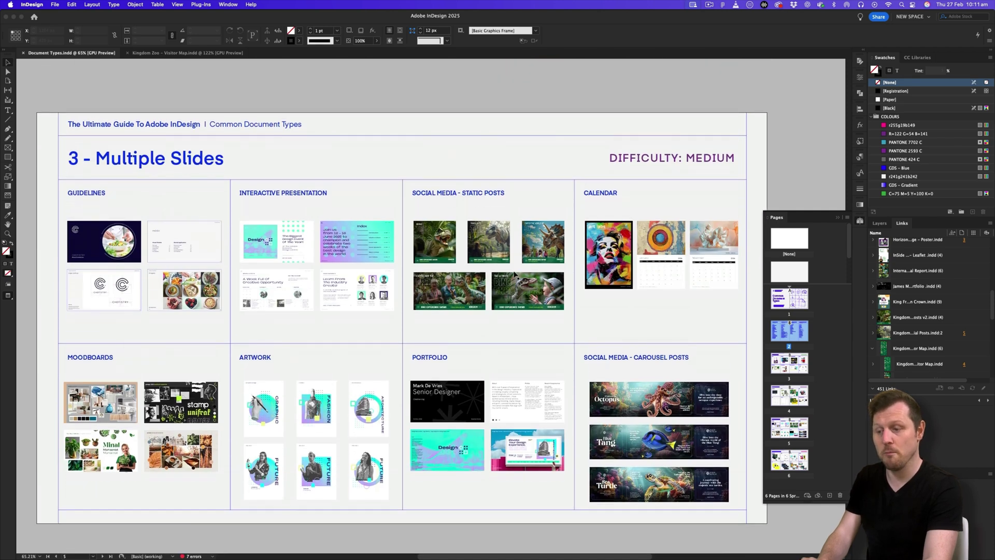
left_click_drag(491, 248, 482, 247)
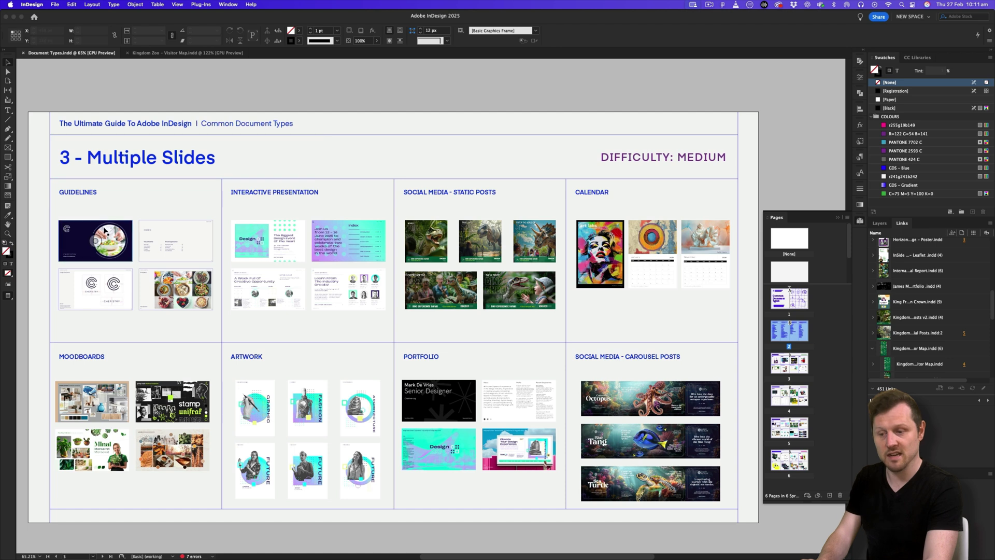
left_click(95, 239)
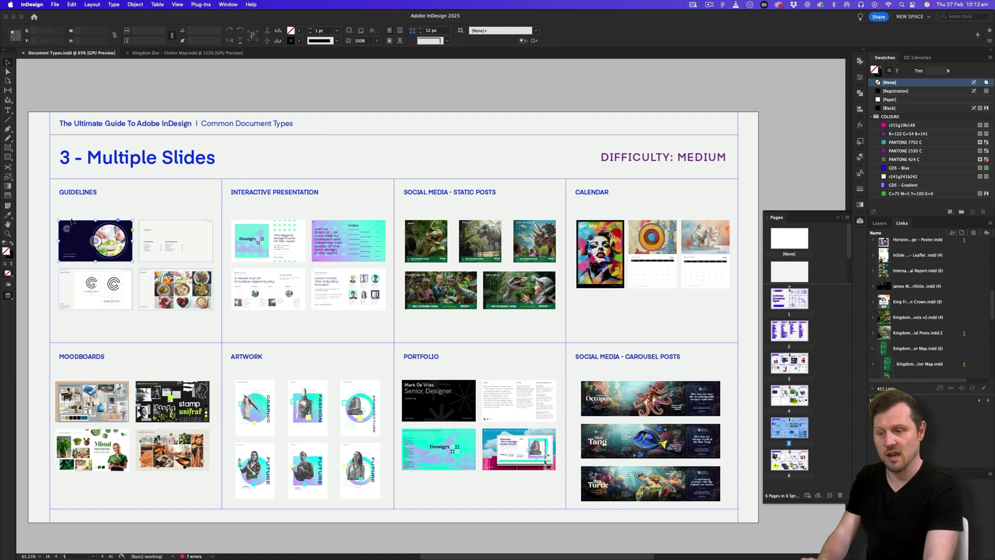
Open the linked Chefistry – Brand Guidelines.indd and zoom out in Preview mode to see several pages
double_click(96, 240, "alt")
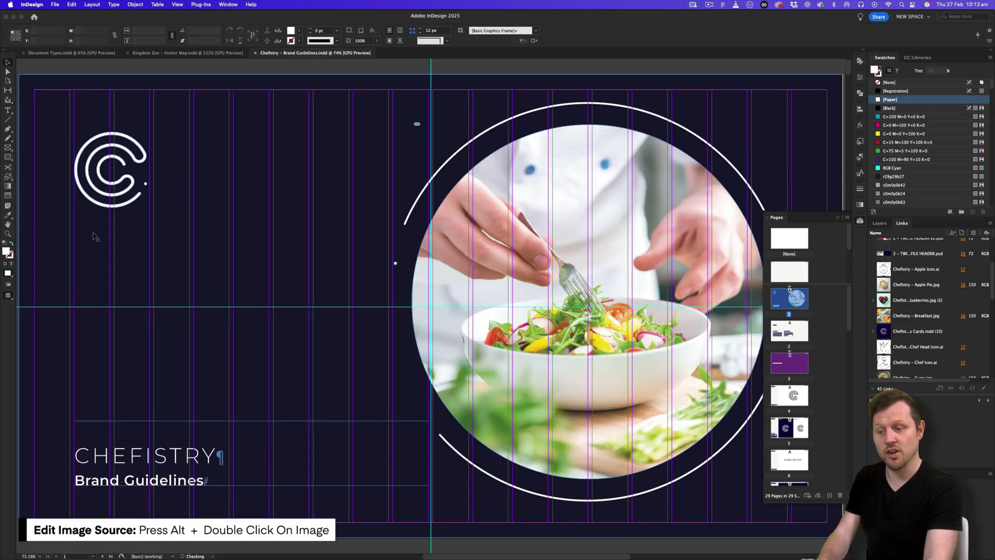
key("w")
key("super+0")
key("w")
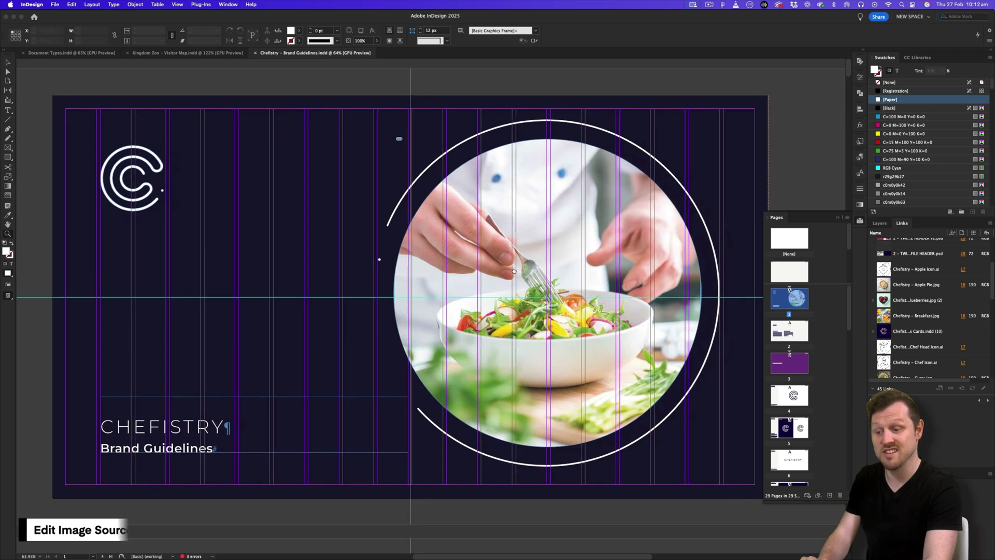
left_click(454, 284, "alt")
left_click(454, 284, "alt")
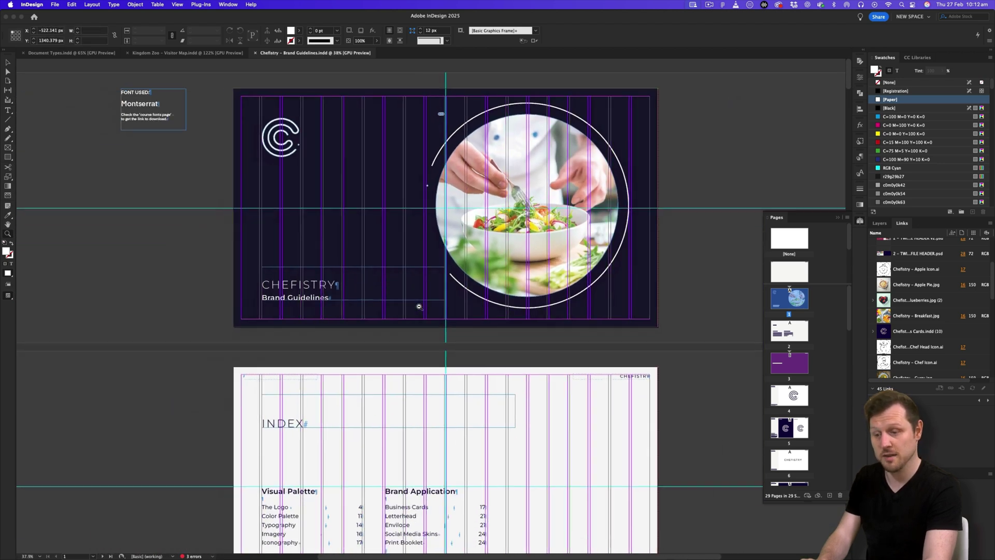
key("w")
left_click(445, 303, "alt")
Browse down to the Typography and Imagery pages, expand all three masters in Pages, then close the panels
scroll(478, 278, "down", 10)
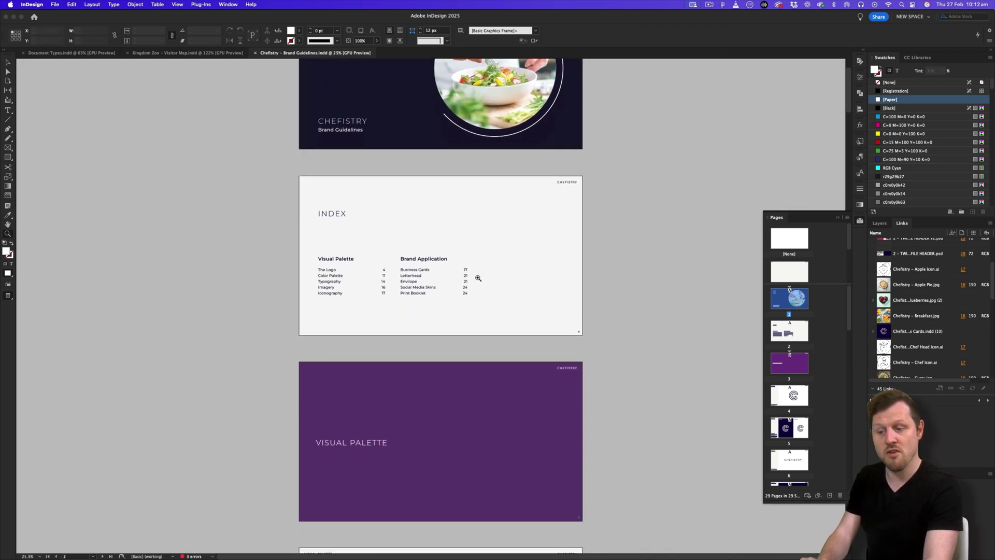
scroll(478, 278, "down", 10)
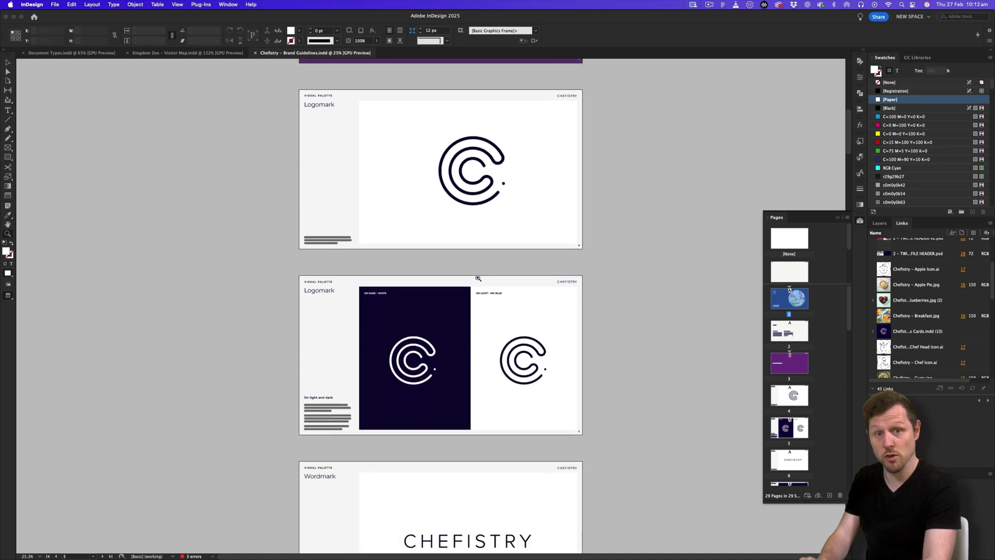
scroll(477, 277, "down", 5)
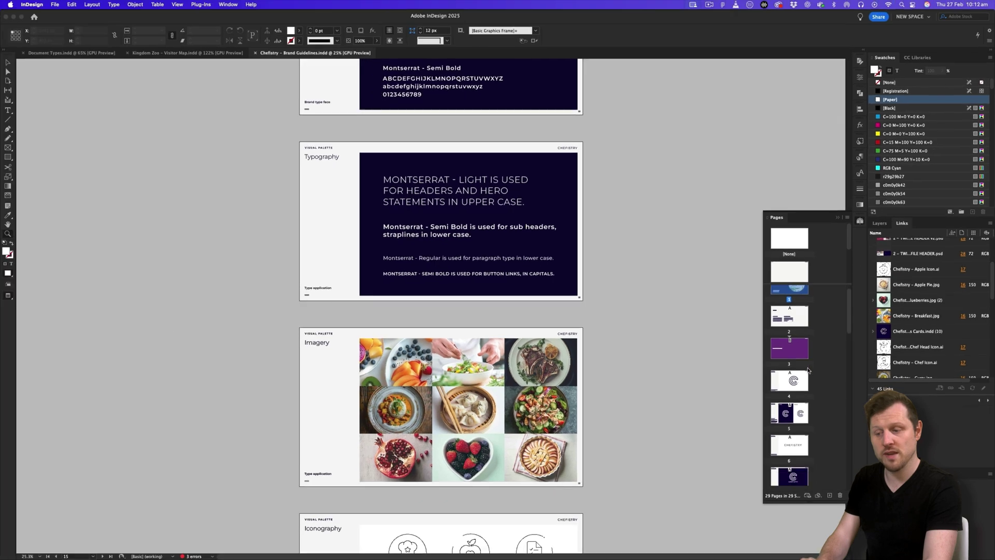
scroll(809, 370, "down", 10)
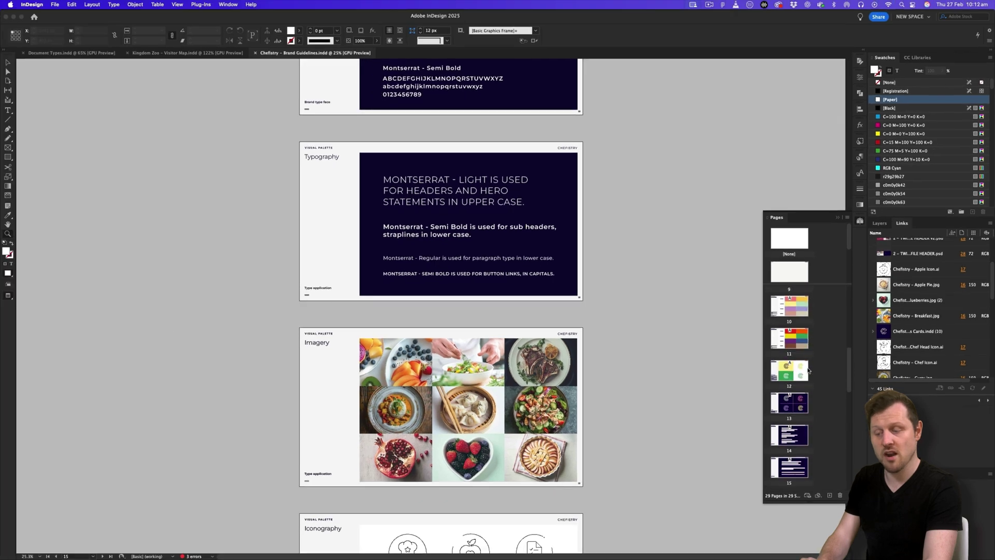
scroll(808, 370, "up", 10)
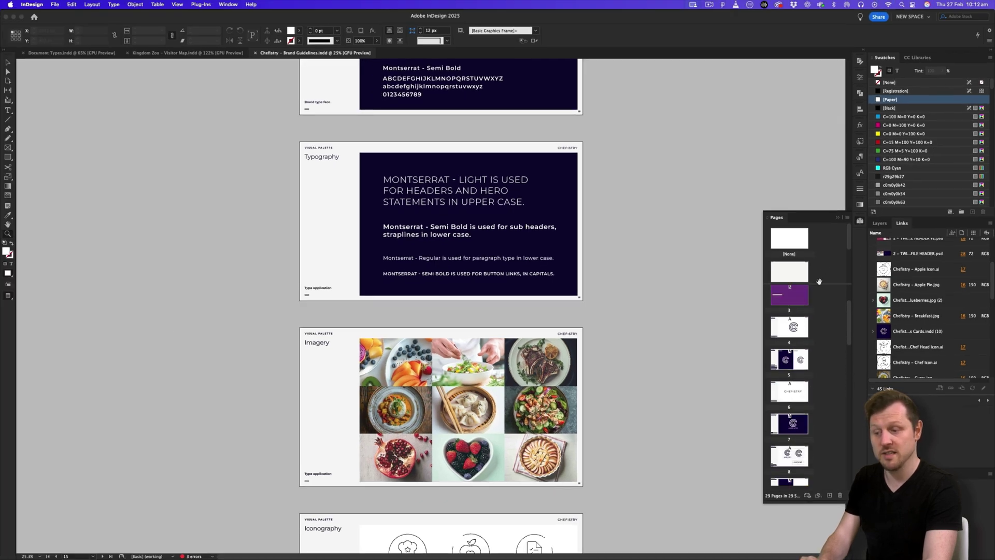
left_click_drag(819, 284, 819, 354)
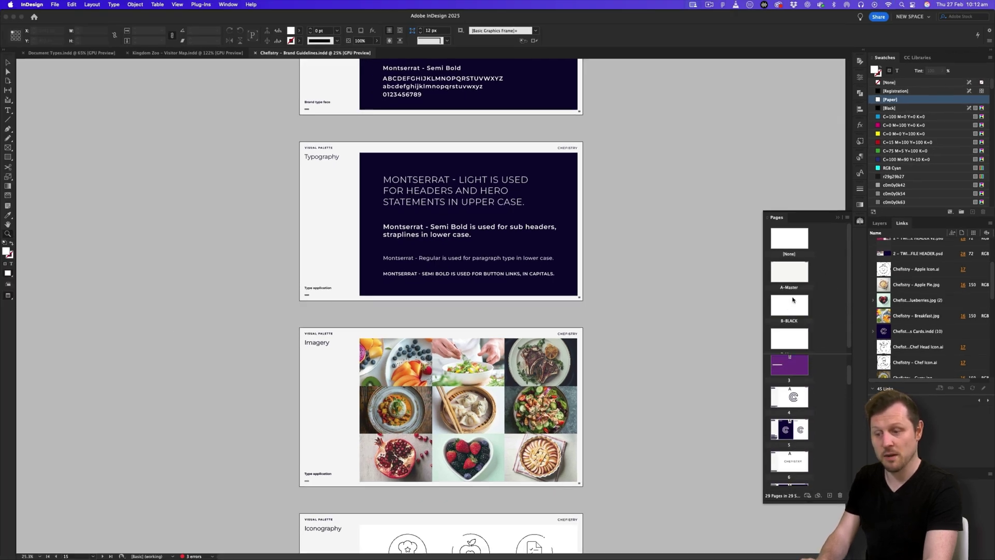
scroll(810, 422, "up", 2)
scroll(798, 414, "down", 2)
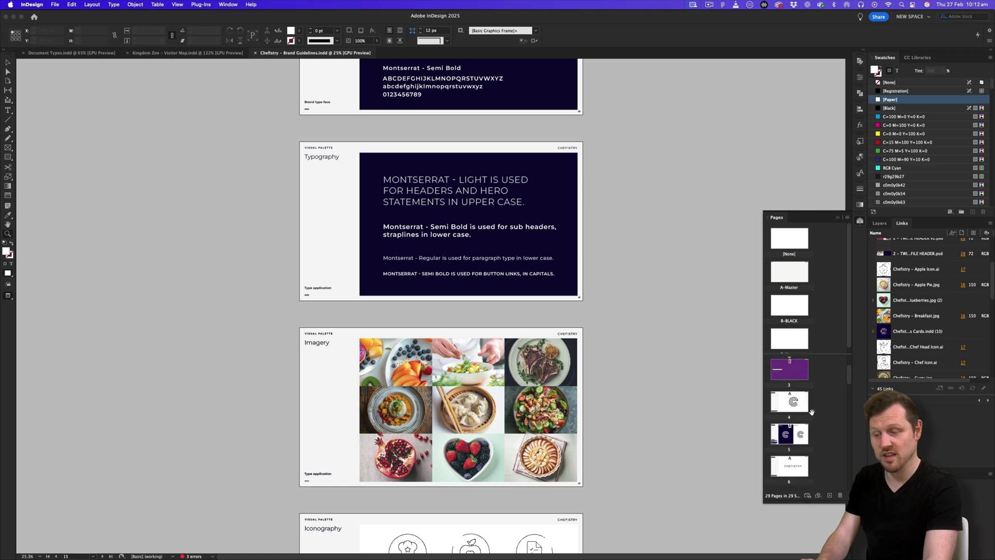
left_click(859, 176)
left_click(858, 159)
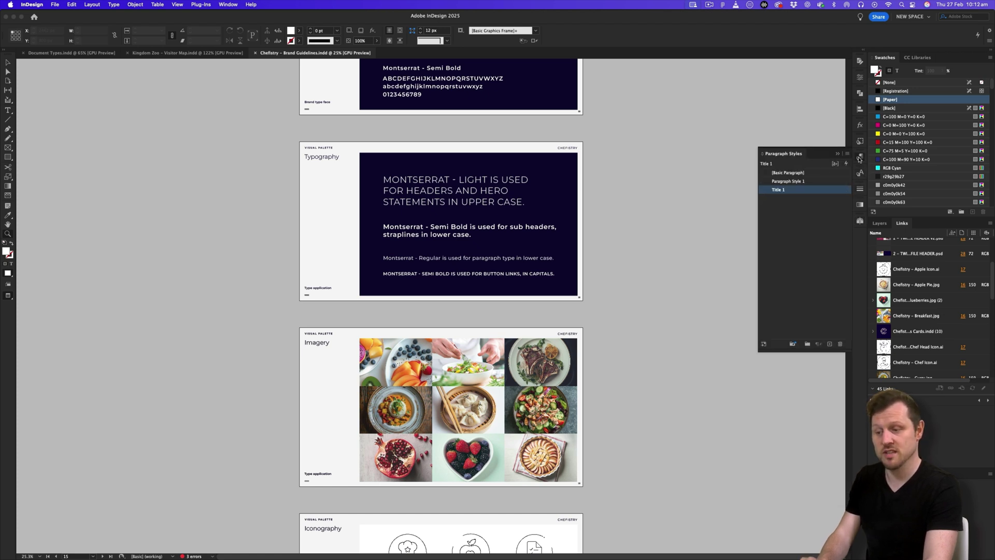
left_click(857, 158)
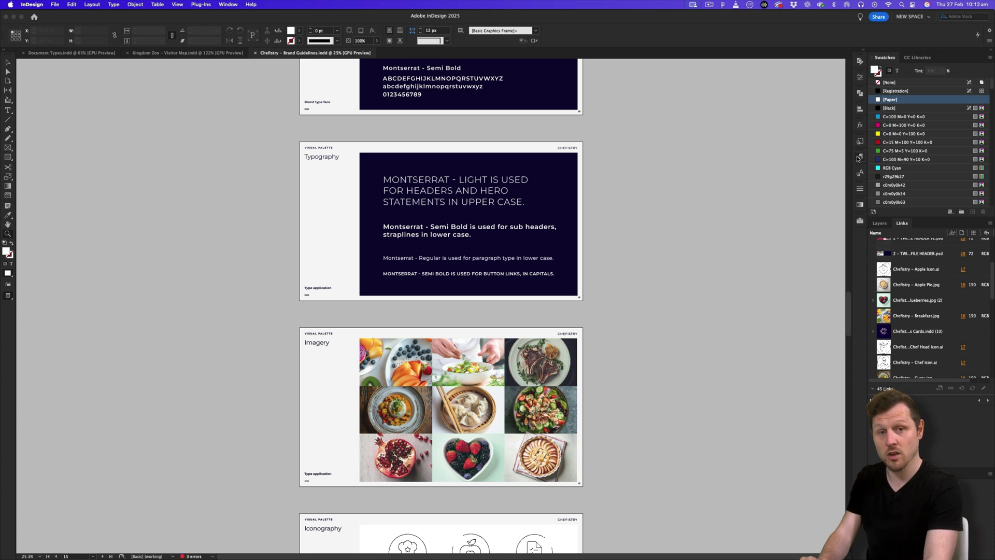
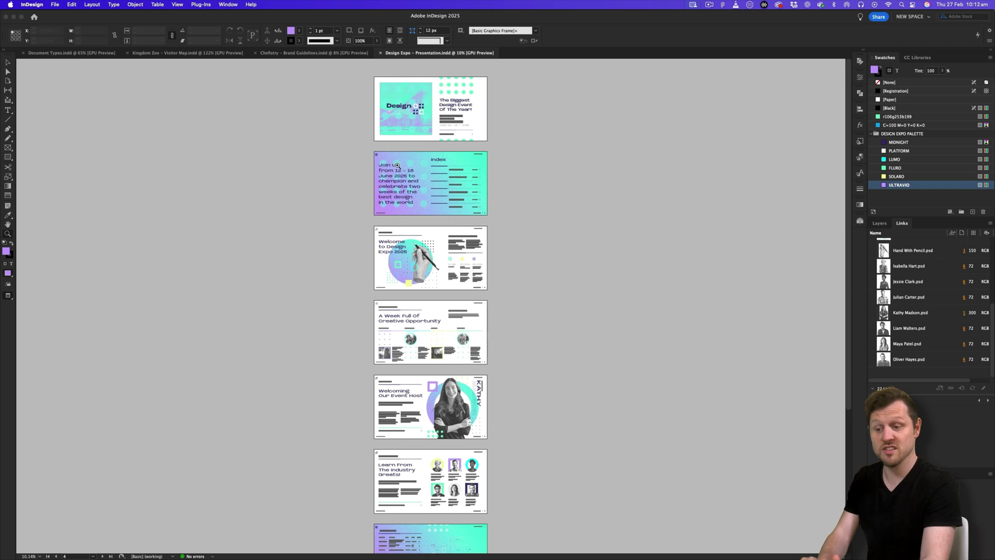
Magnify the presentation's slides to about 44% with guides and frame edges shown
scroll(442, 218, "down", 3)
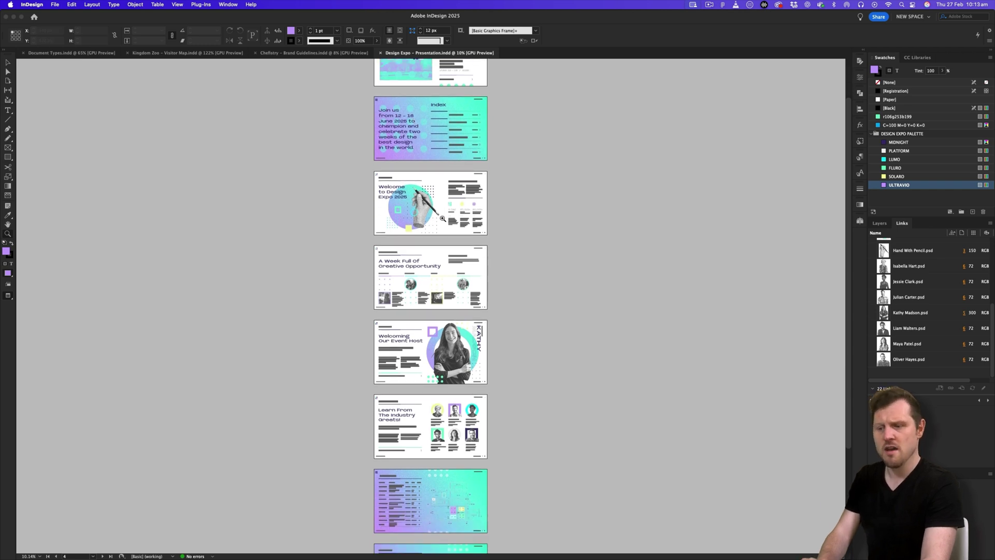
scroll(443, 218, "up", 3)
left_click_drag(434, 154, 665, 103)
scroll(576, 276, "up", 5)
key("w")
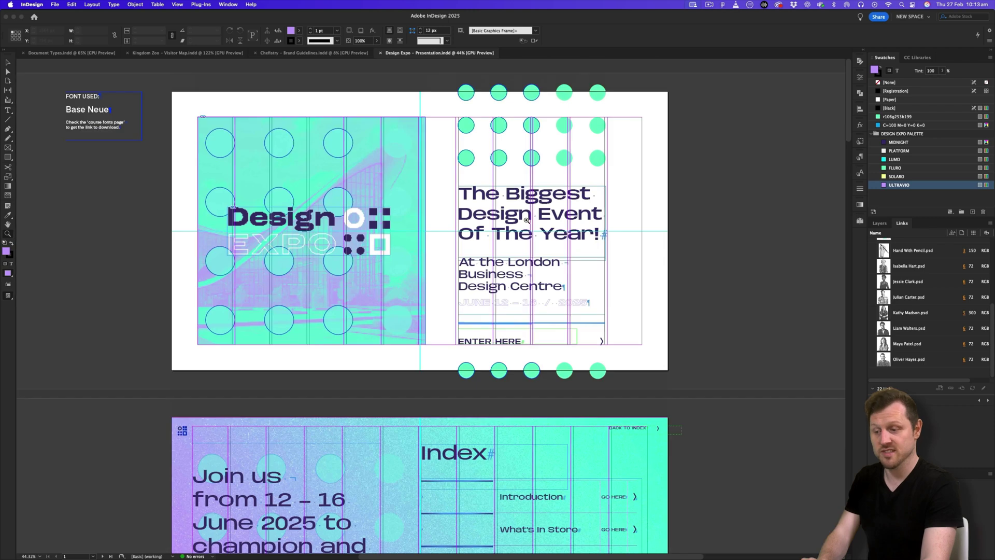
Scroll down through the opening slides in clean Preview and show the Pages panel's nine pages
scroll(525, 219, "down", 12)
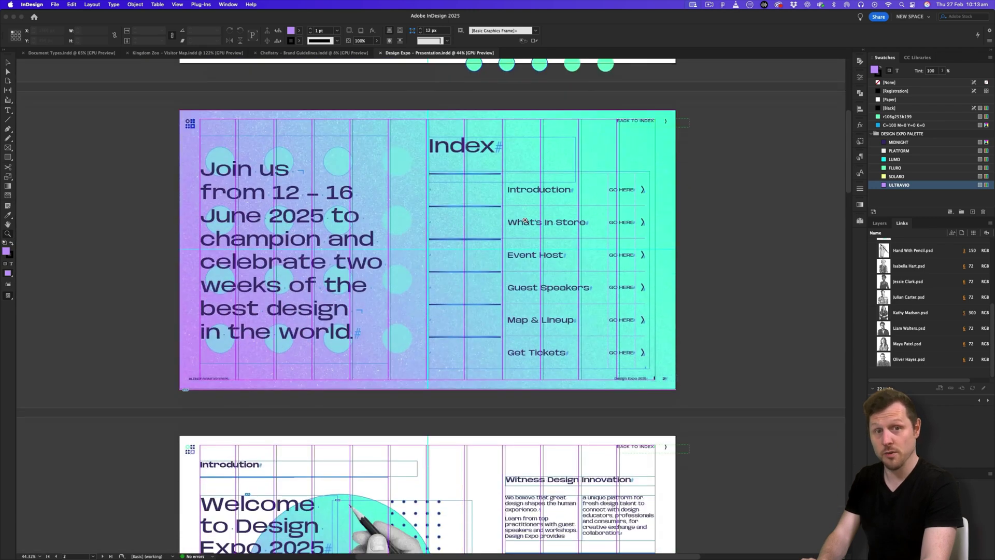
scroll(525, 220, "down", 10)
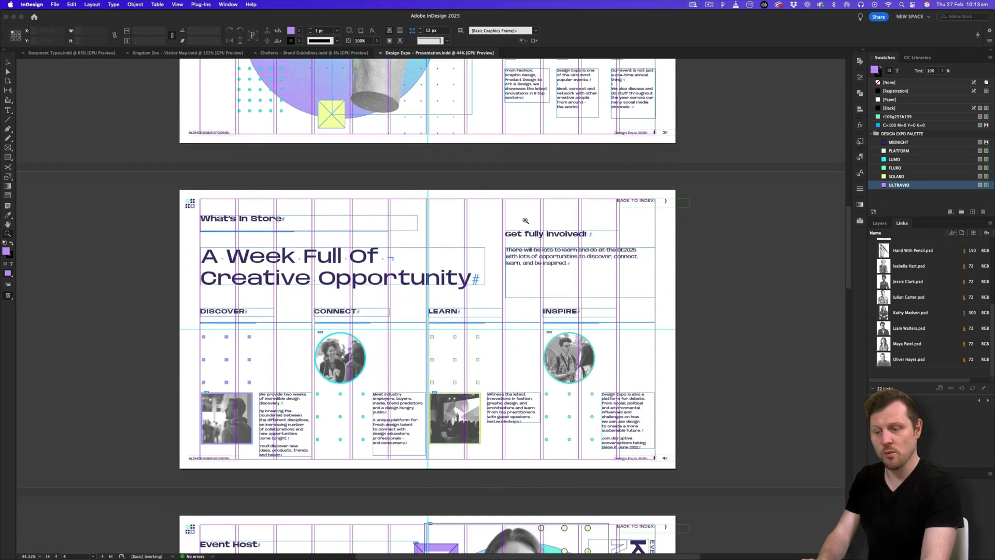
key("w")
scroll(473, 209, "down", 5)
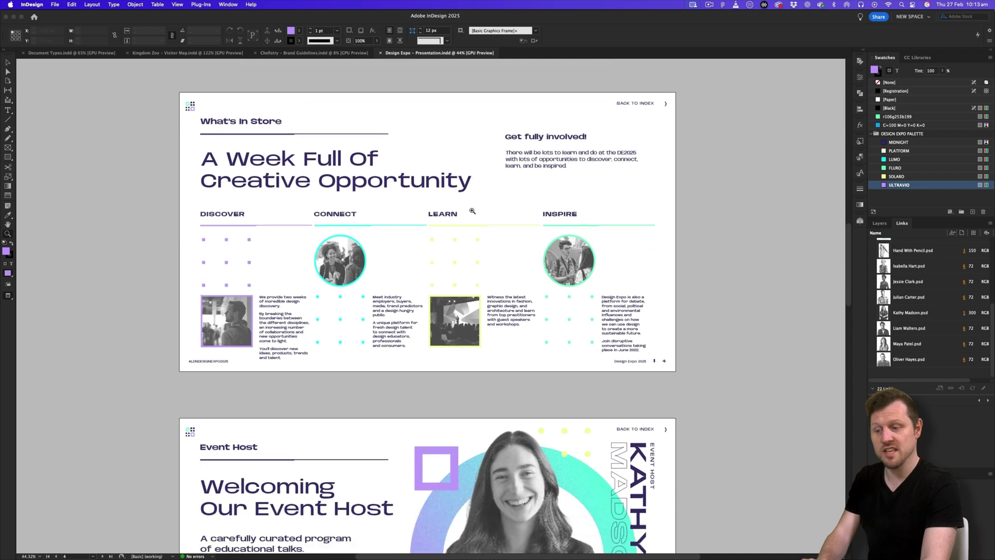
scroll(472, 210, "down", 2)
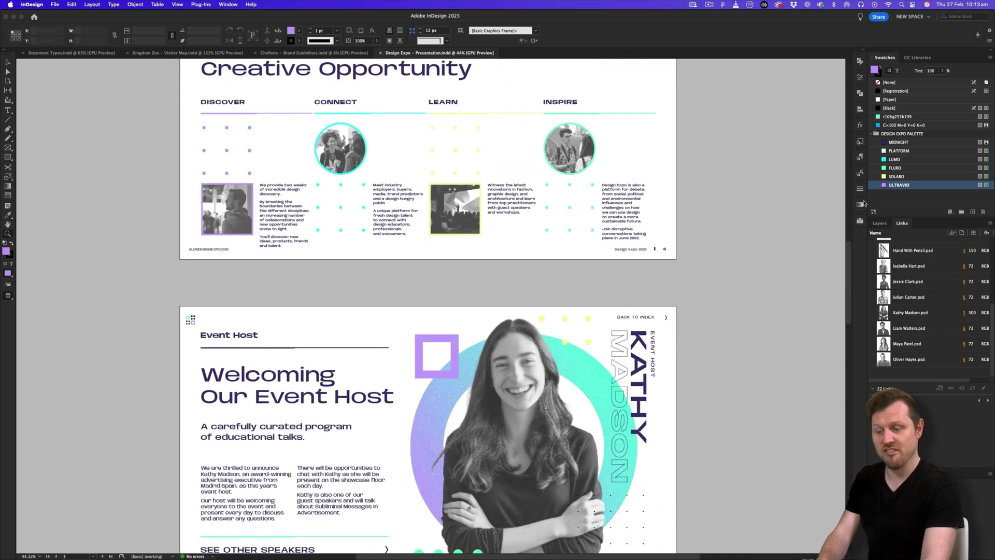
left_click(860, 220)
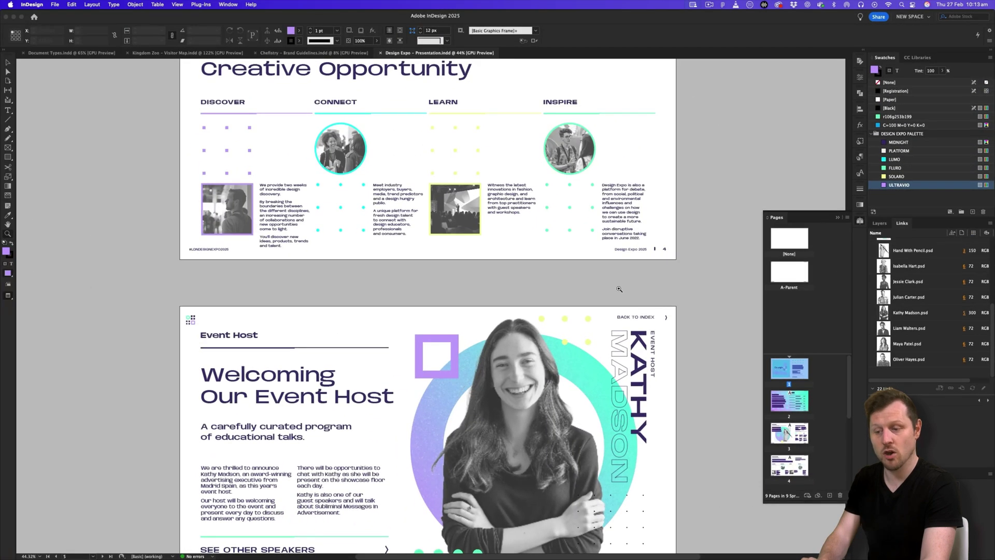
Zoom in close on the BACK TO INDEX link and scroll up and down through the slides
scroll(619, 288, "down", 1)
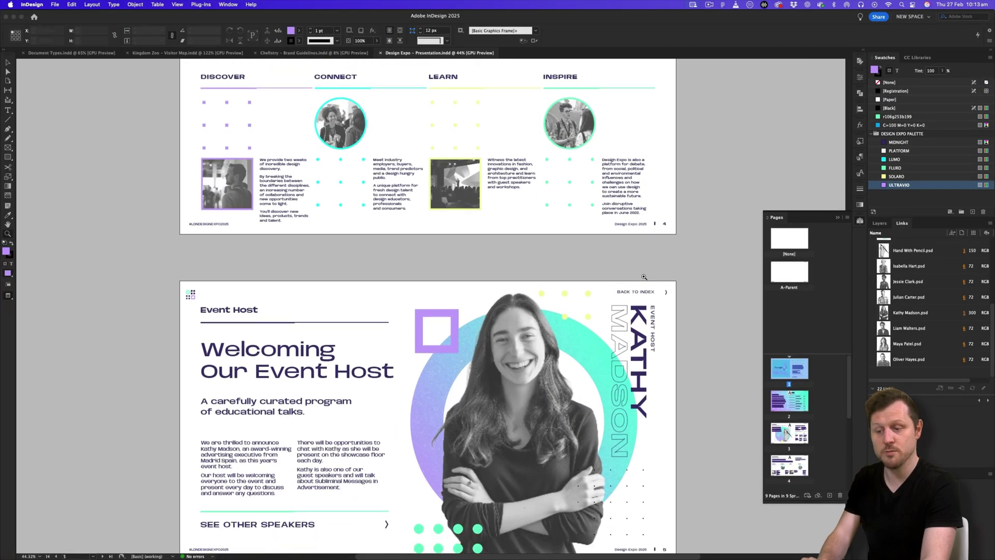
scroll(644, 278, "up", 8)
left_click_drag(640, 154, 746, 112)
key("v")
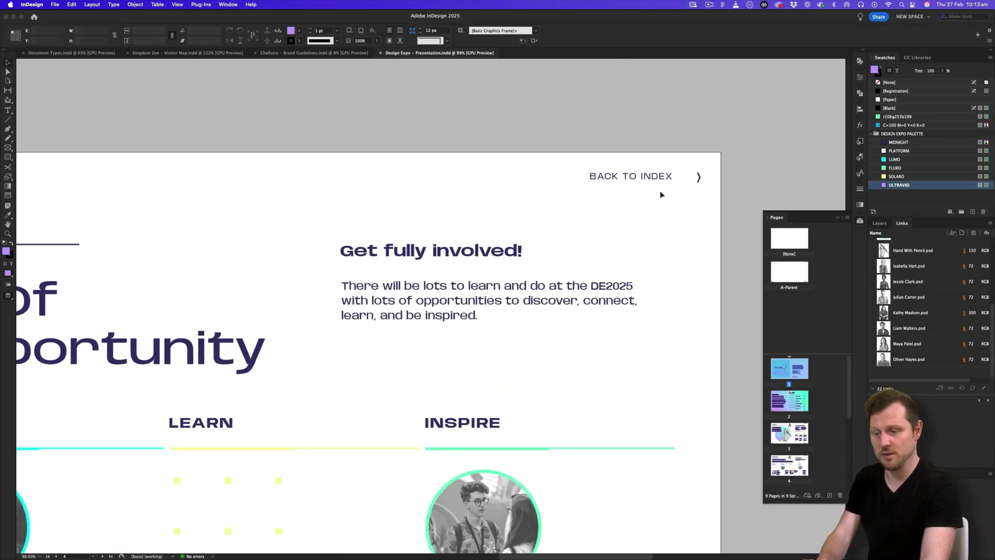
scroll(507, 263, "down", 5)
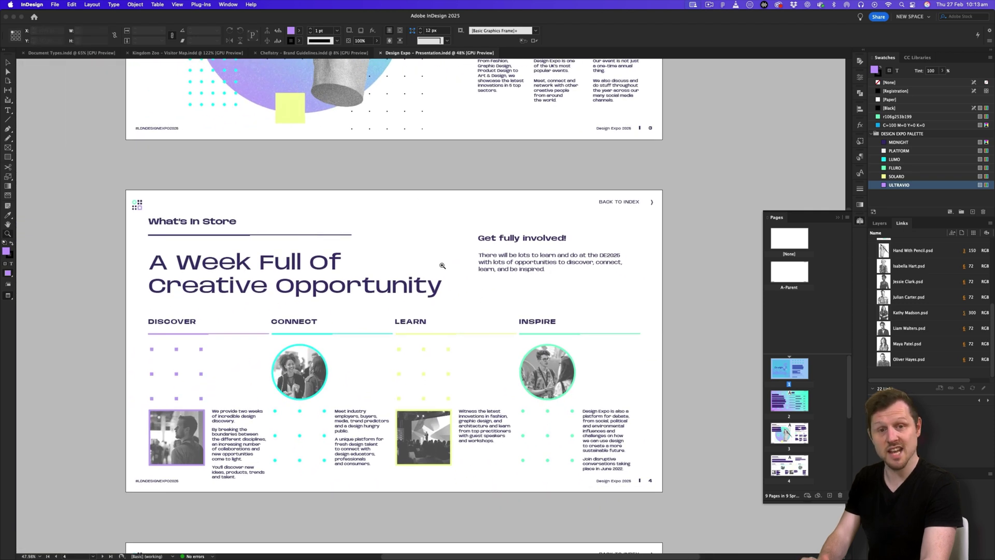
scroll(468, 276, "up", 12)
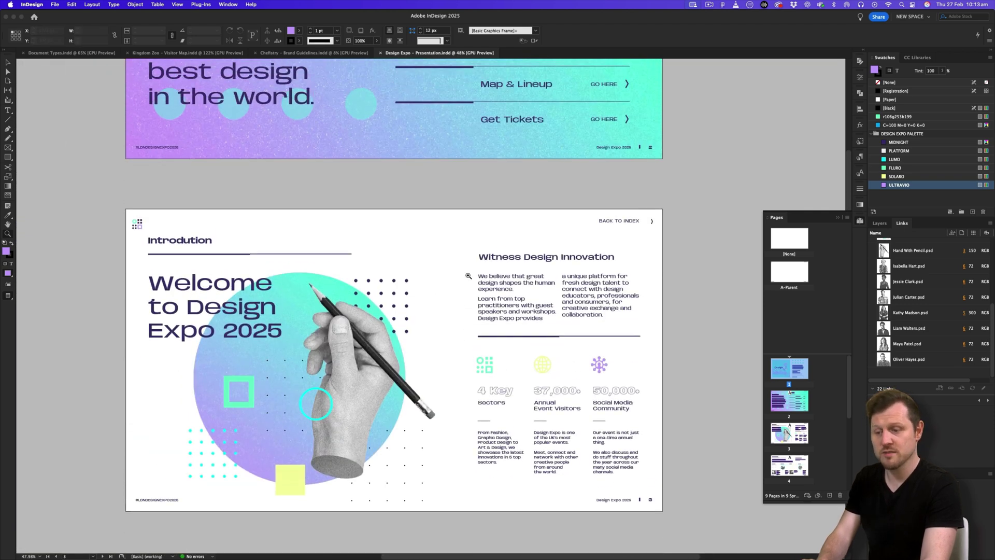
scroll(597, 215, "up", 3)
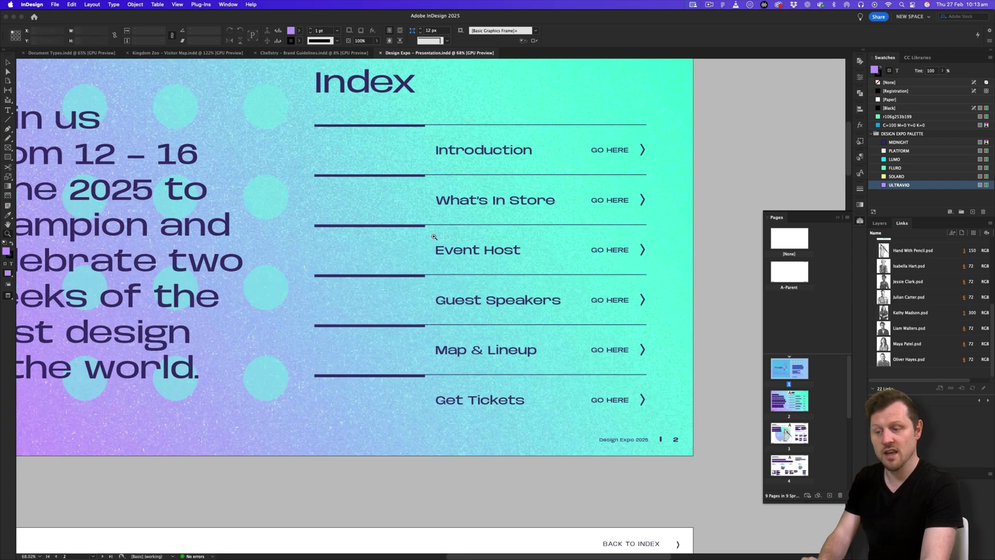
scroll(434, 237, "down", 3)
scroll(373, 282, "down", 2)
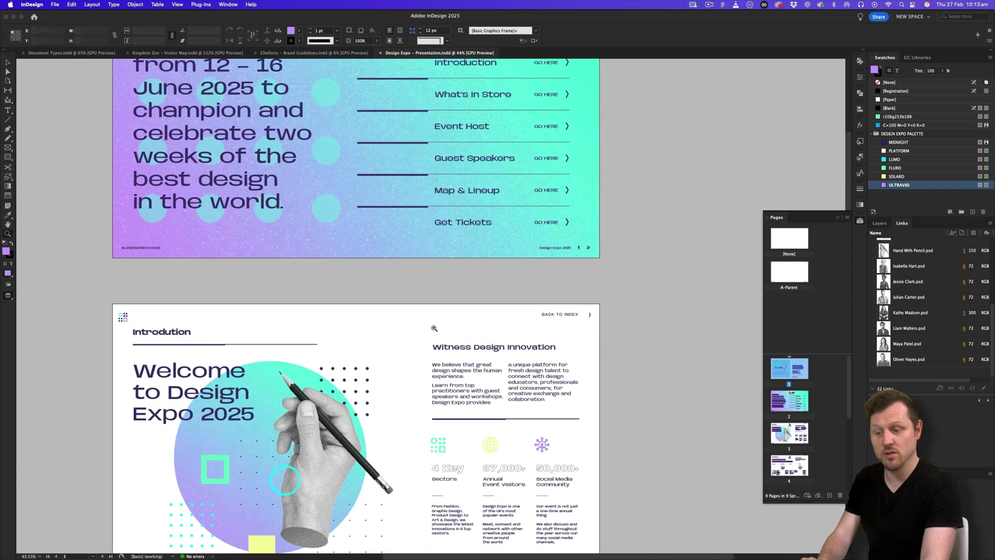
scroll(434, 328, "down", 8)
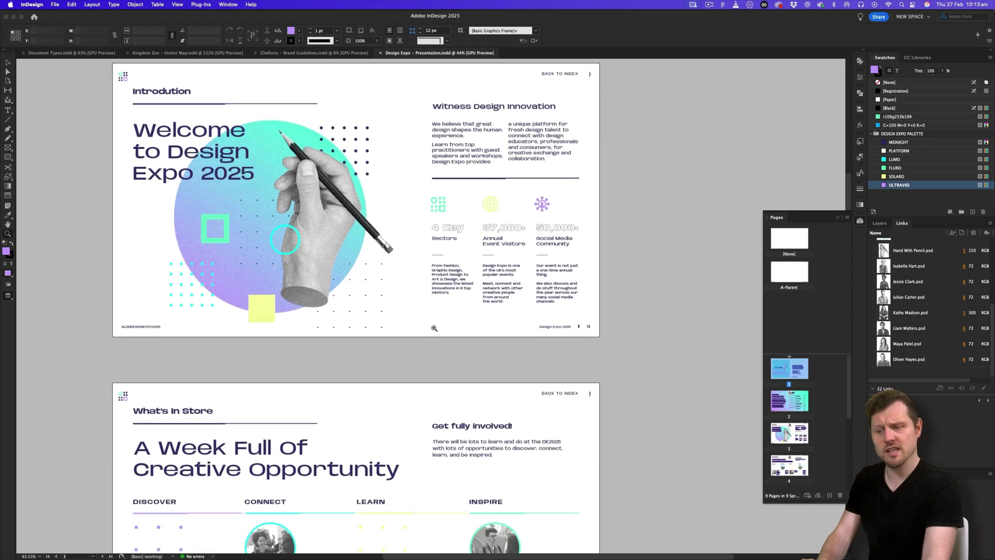
scroll(434, 328, "down", 5)
scroll(337, 334, "up", 1)
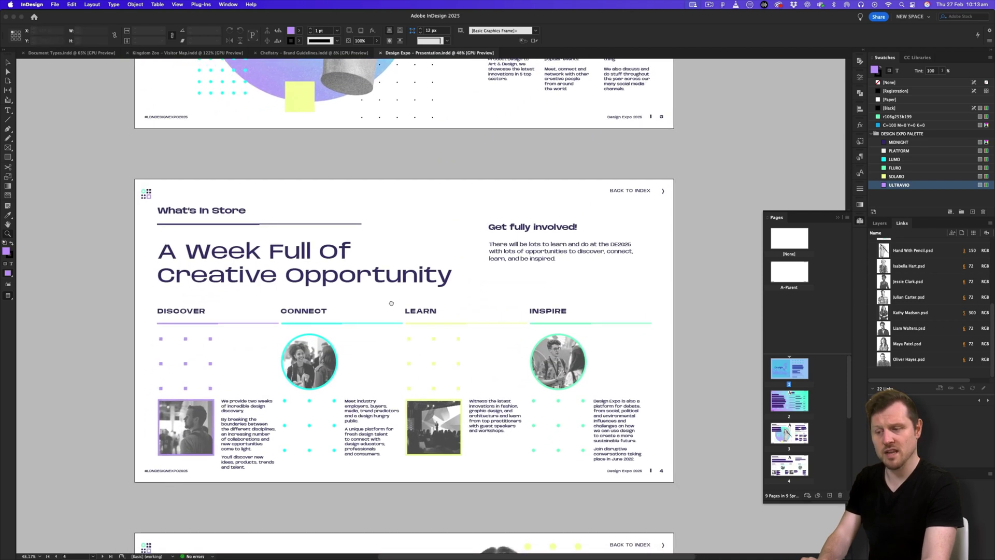
scroll(468, 287, "down", 5)
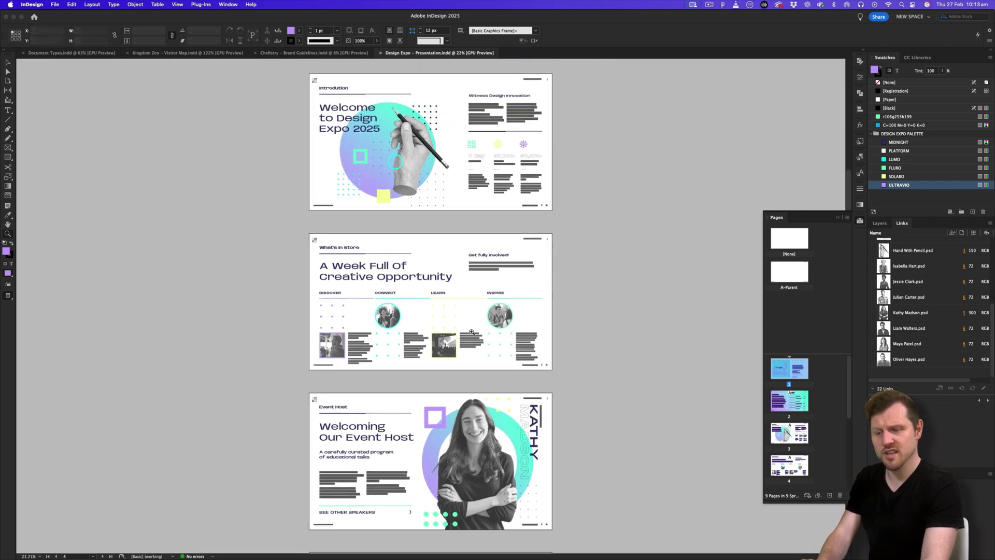
scroll(472, 332, "up", 7)
scroll(471, 332, "up", 4)
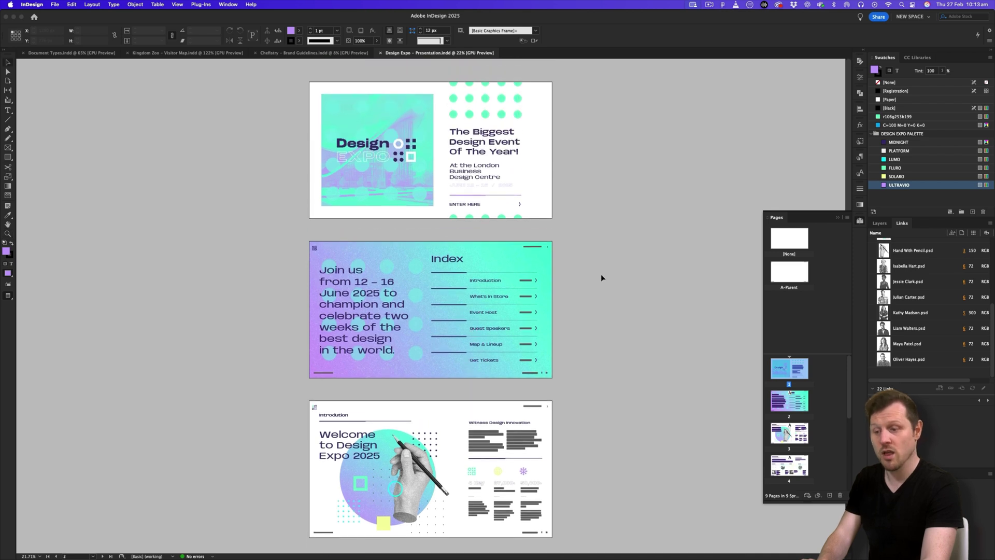
Enlarge the Pages panel thumbnails to show pages 1–6, then return to guide-free Preview
key("w")
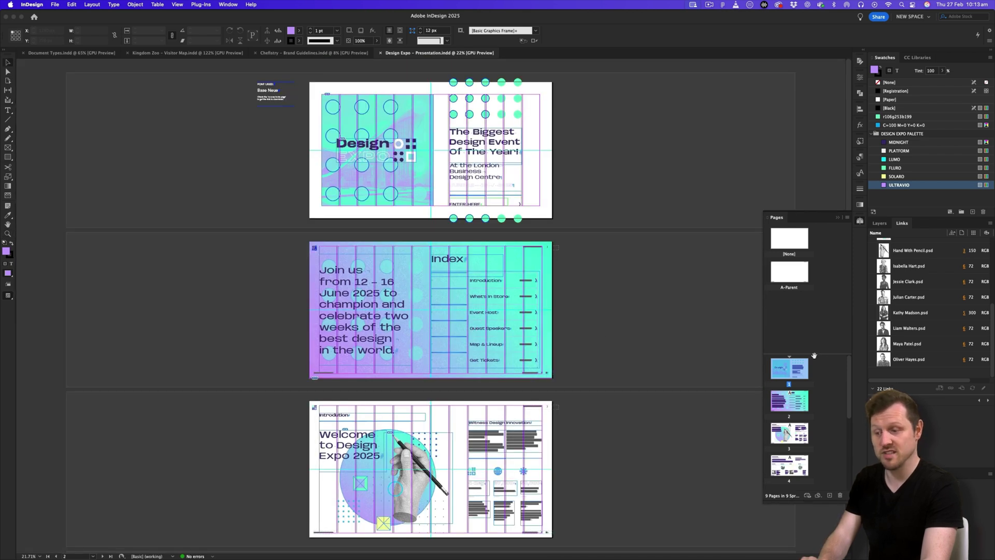
left_click_drag(814, 353, 814, 300)
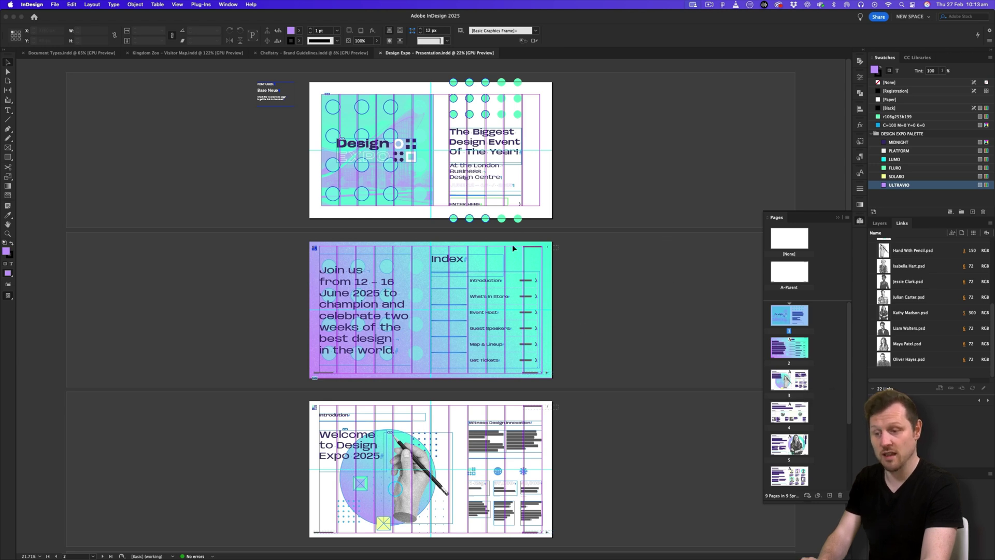
key("w")
key("z")
left_click_drag(463, 276, 505, 278)
scroll(505, 278, "down", 4)
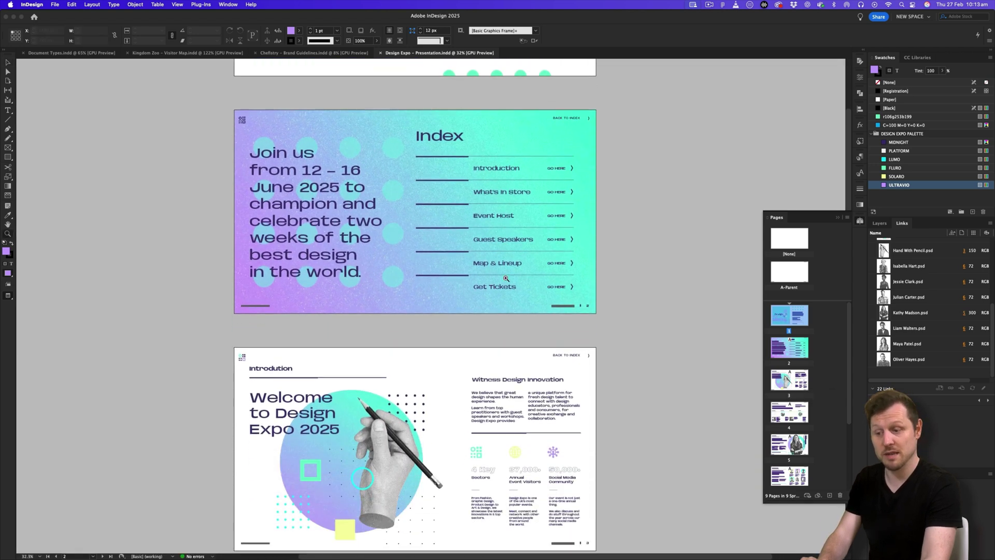
scroll(506, 279, "down", 10)
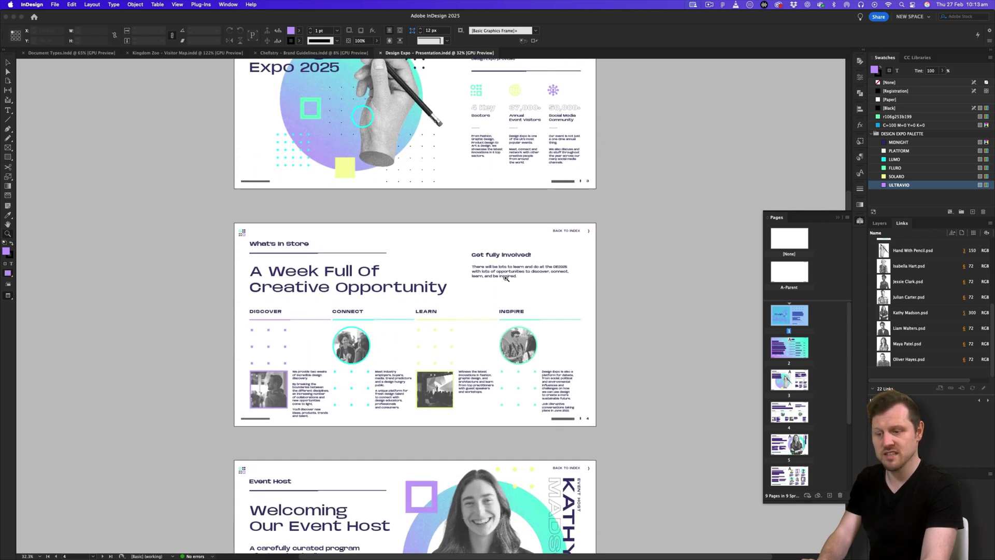
Select the dinosaur social post sample and zoom in to inspect the Kingdom Zoo posts
left_click(54, 53)
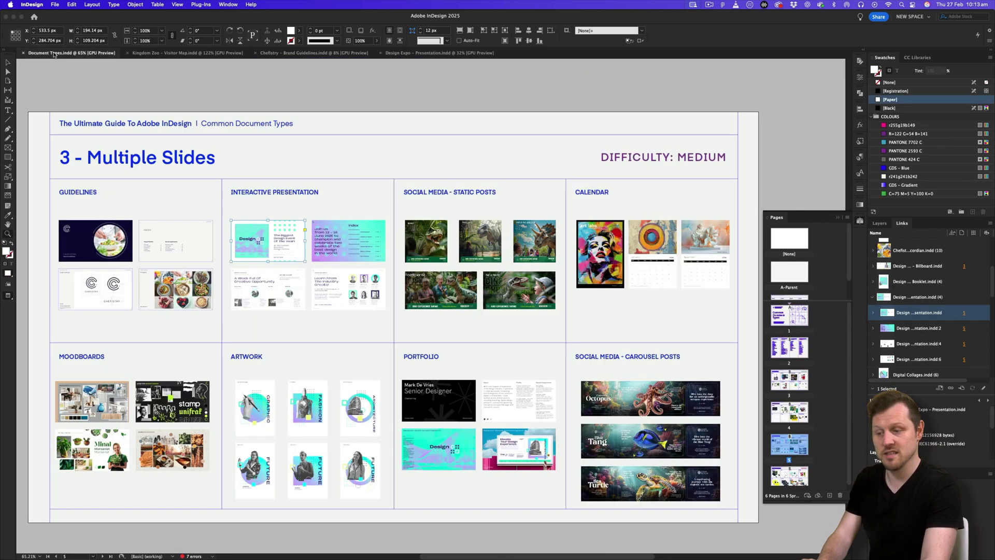
scroll(425, 238, "up", 1)
left_click(432, 231)
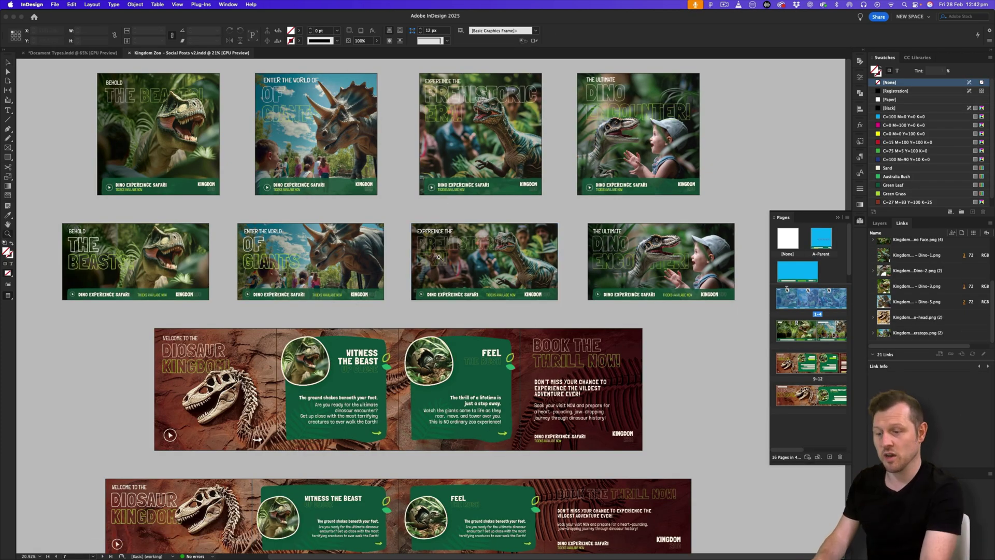
left_click_drag(439, 256, 421, 270)
scroll(421, 270, "down", 1)
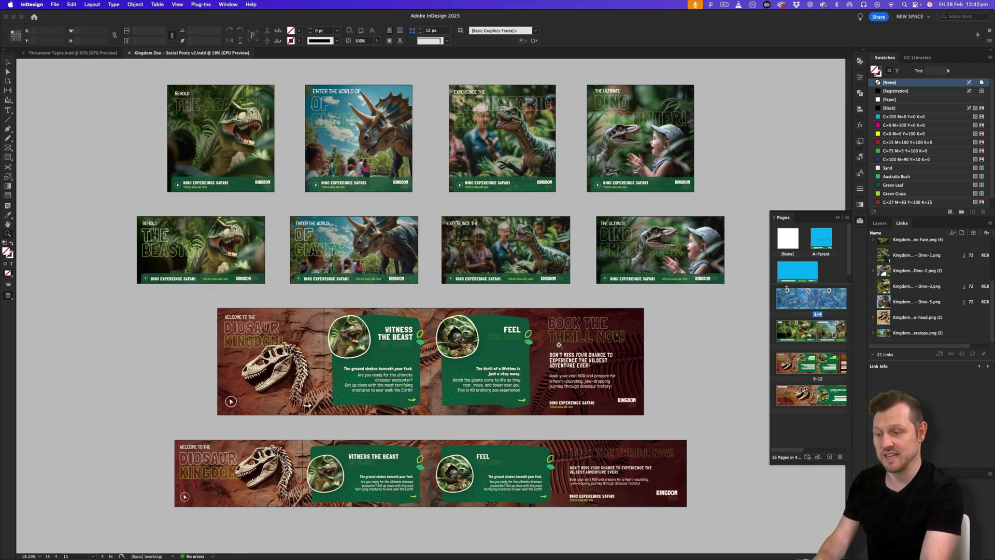
left_click_drag(201, 142, 305, 257)
scroll(306, 257, "up", 2)
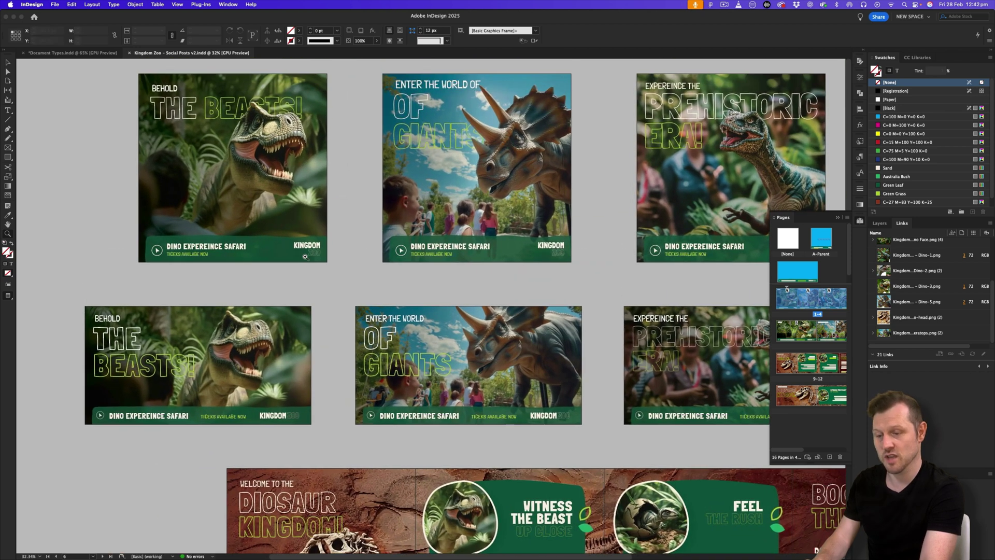
scroll(574, 176, "right", 5)
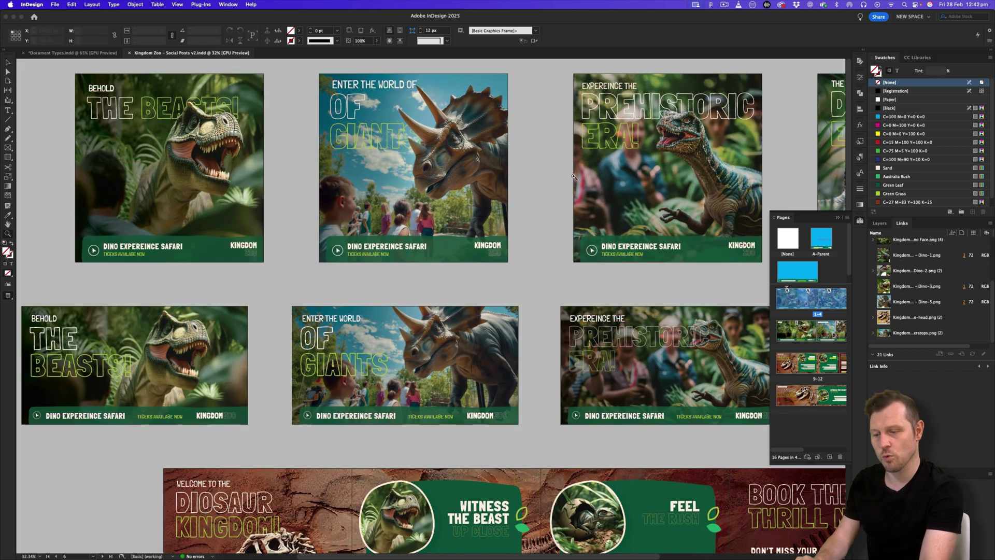
scroll(573, 176, "down", 2)
scroll(442, 151, "left", 3)
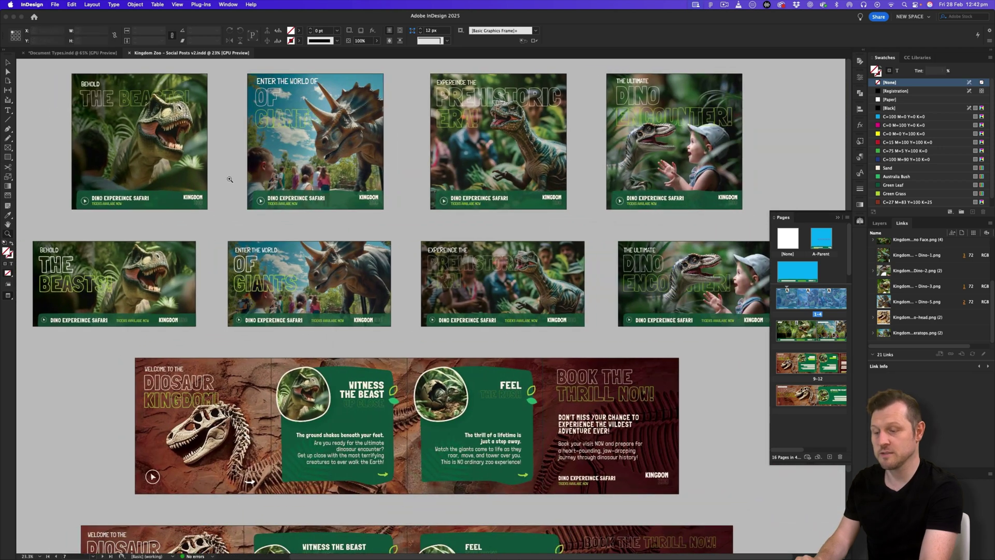
left_click_drag(119, 129, 383, 256)
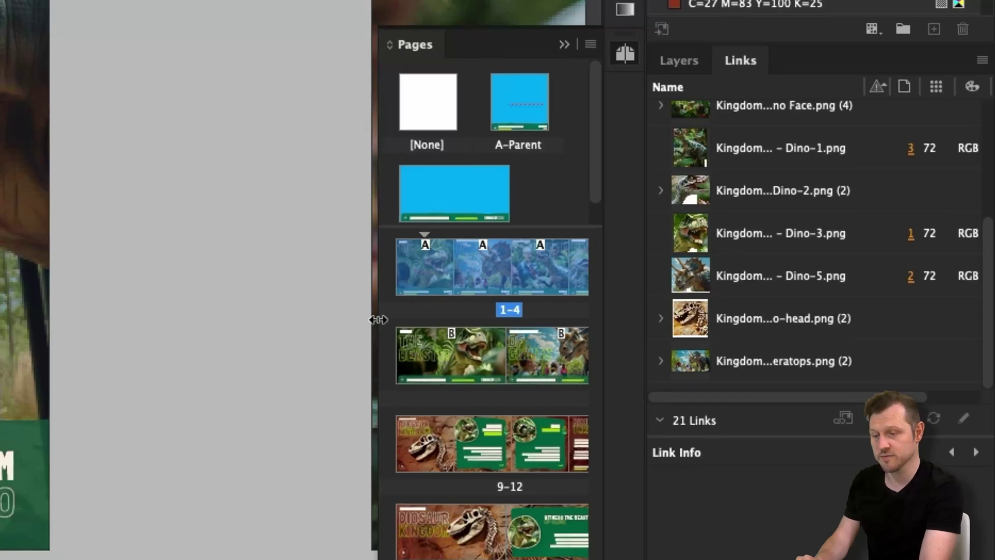
Widen the Pages panel to show larger spreads and scroll across the social posts
left_click_drag(379, 320, 300, 329)
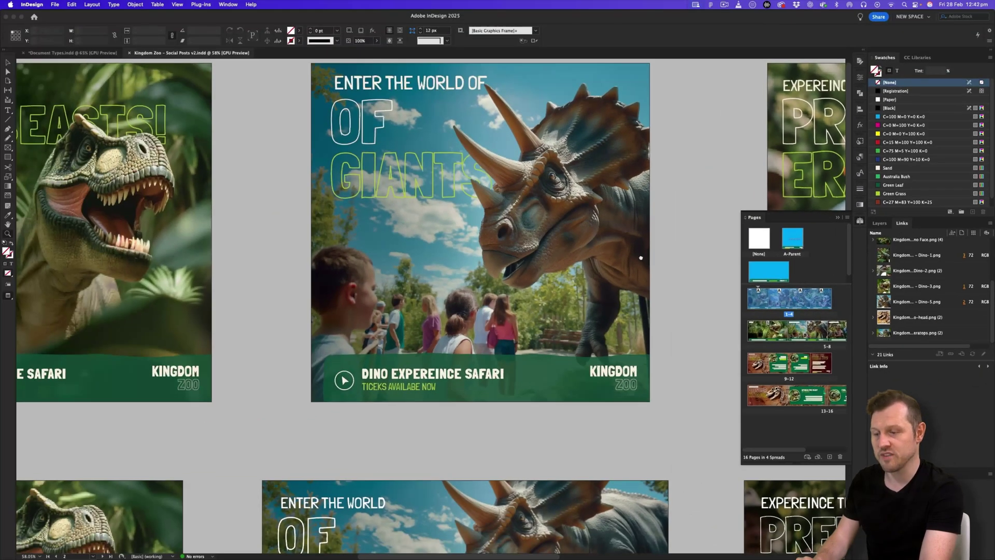
scroll(641, 257, "down", 5)
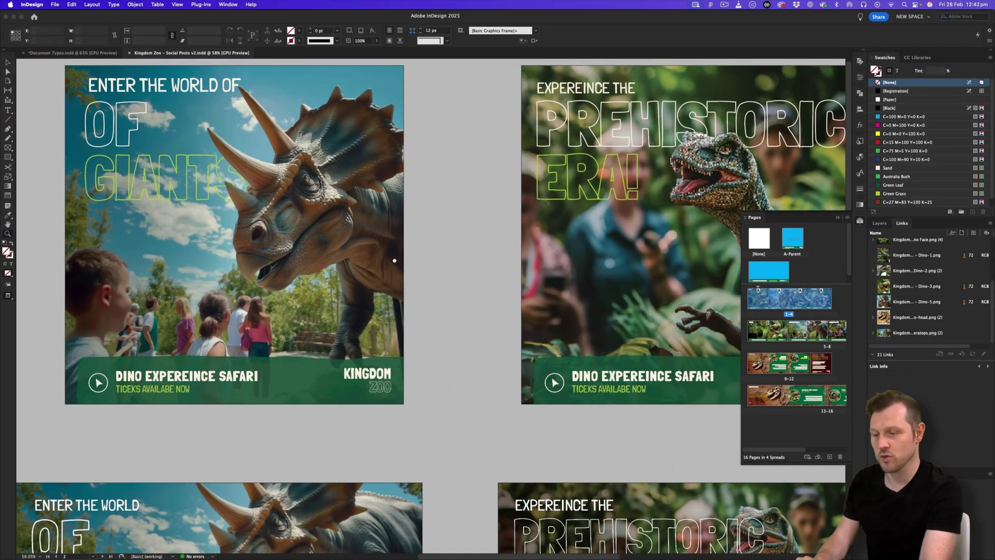
scroll(460, 296, "down", 3)
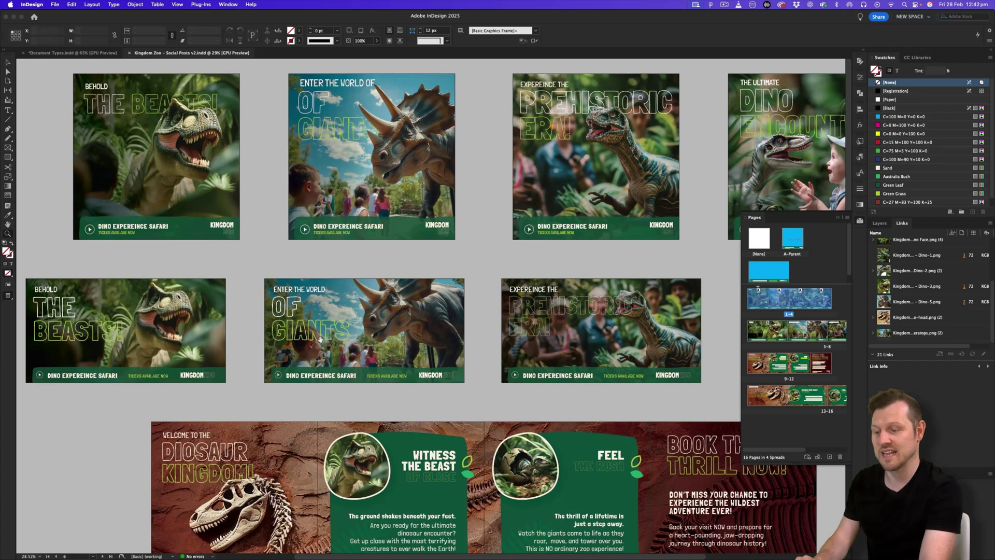
scroll(593, 294, "right", 3)
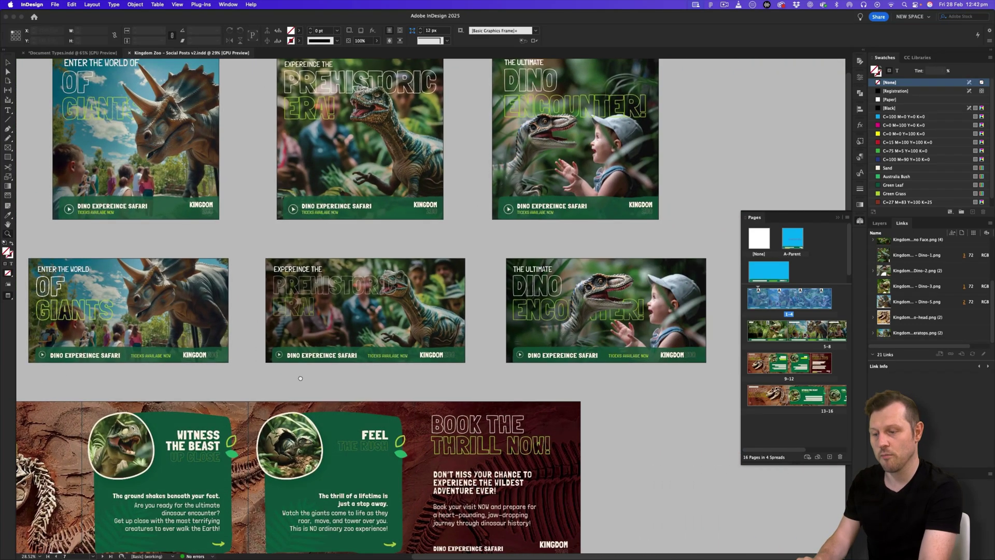
scroll(300, 379, "down", 3)
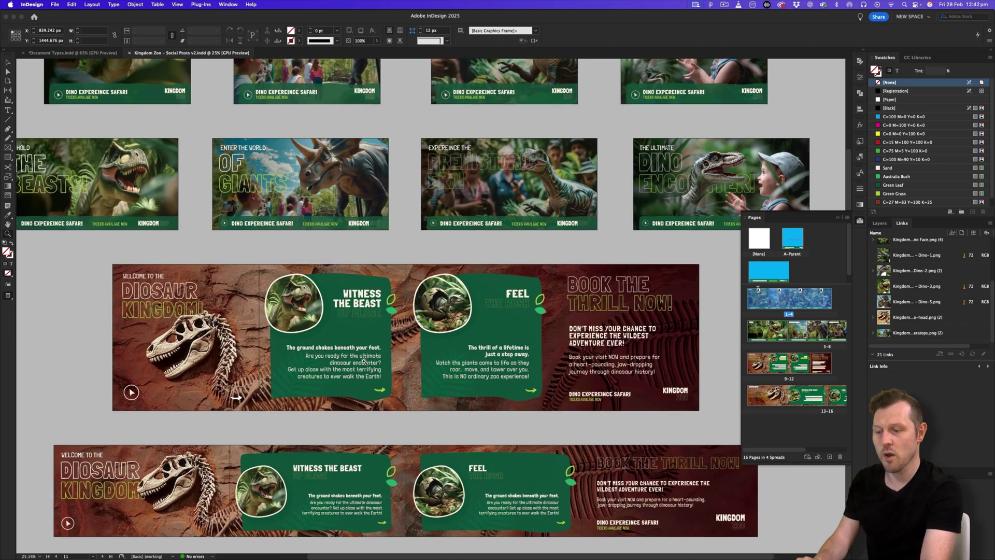
left_click_drag(363, 362, 408, 314)
scroll(316, 345, "right", 1)
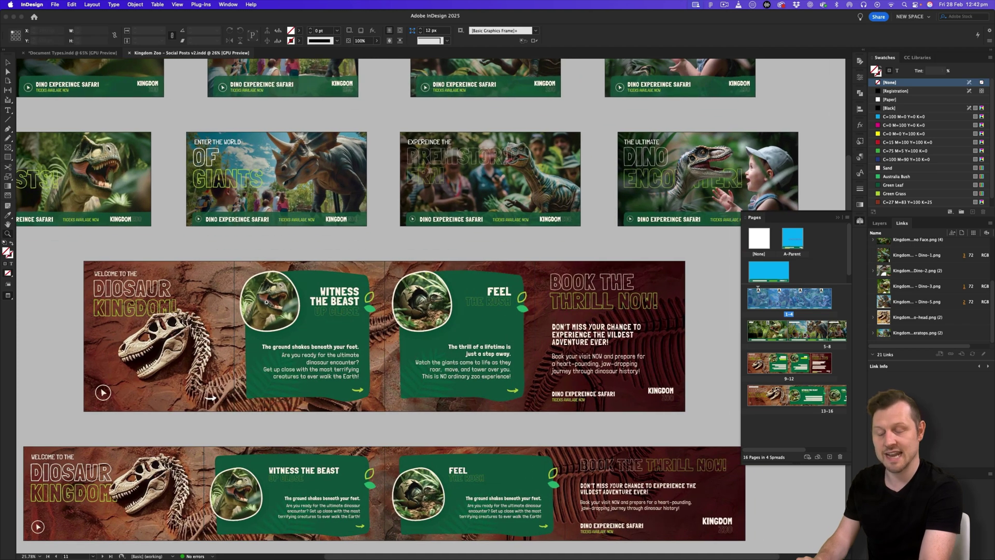
scroll(476, 345, "down", 1)
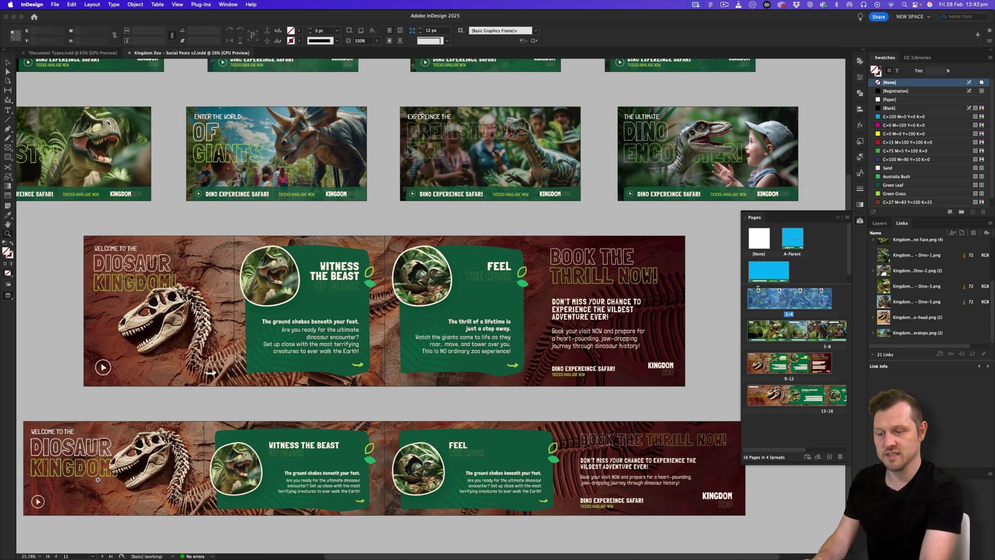
scroll(490, 301, "down", 3)
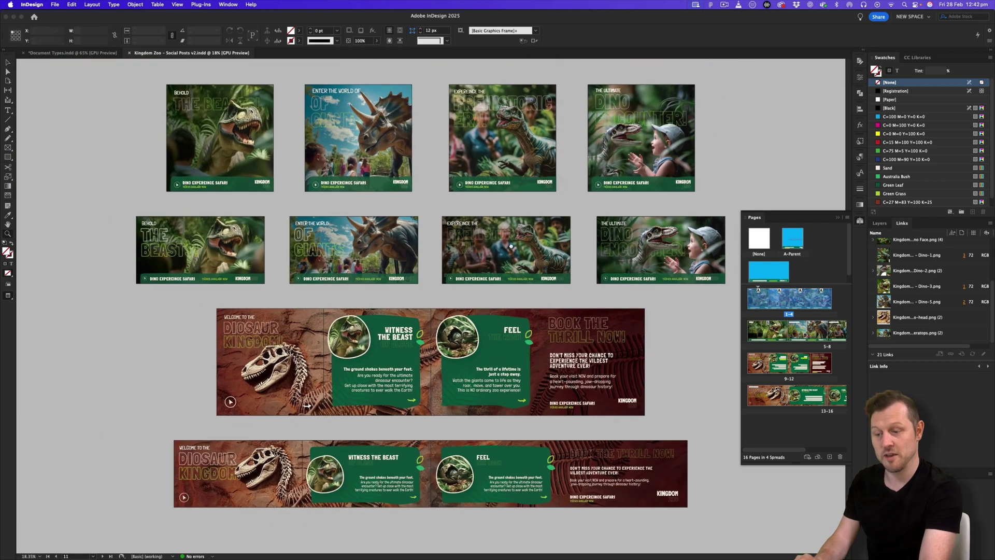
scroll(456, 241, "up", 2)
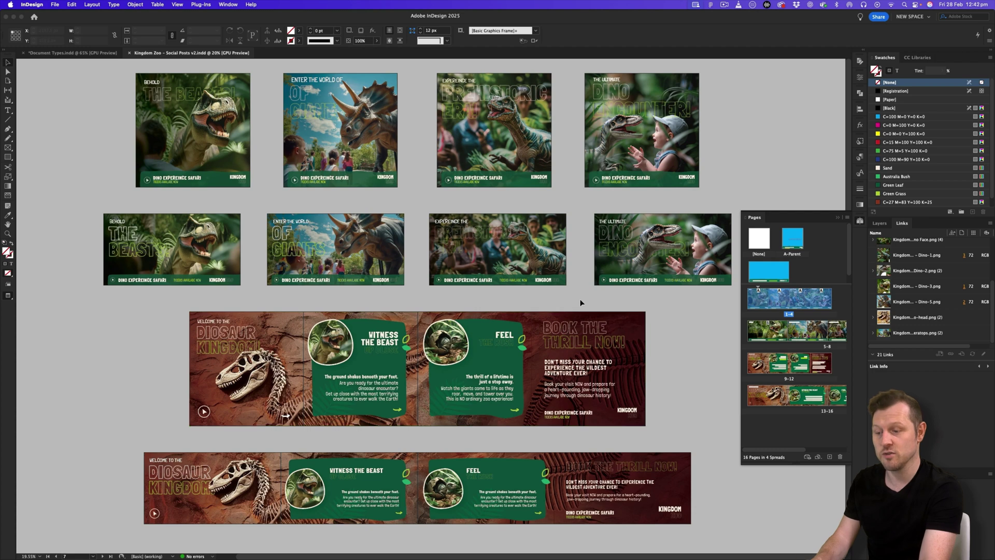
Select the pages 5–8 spread, resize the Pages panel to two columns and back, then return to Document Types
left_click(581, 304)
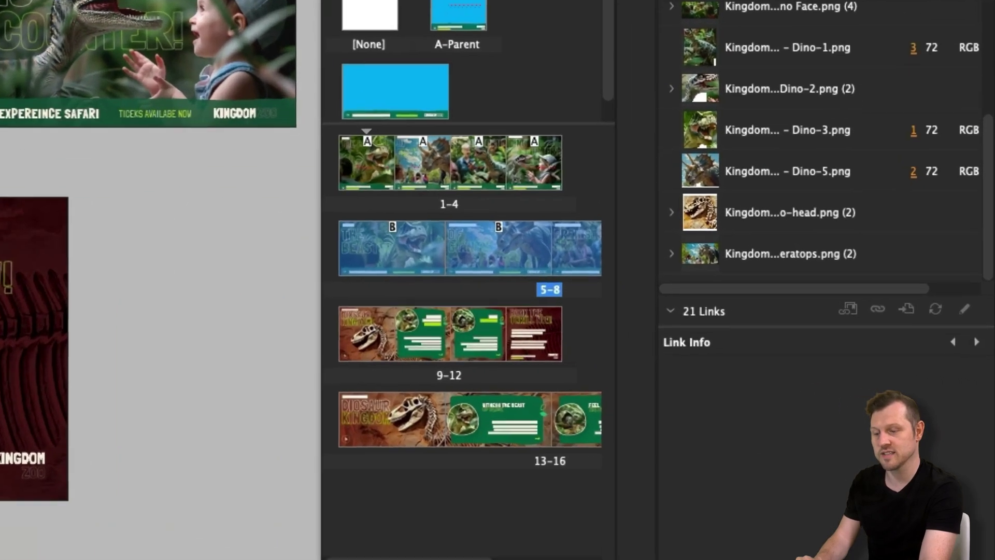
left_click_drag(300, 449, 38, 455)
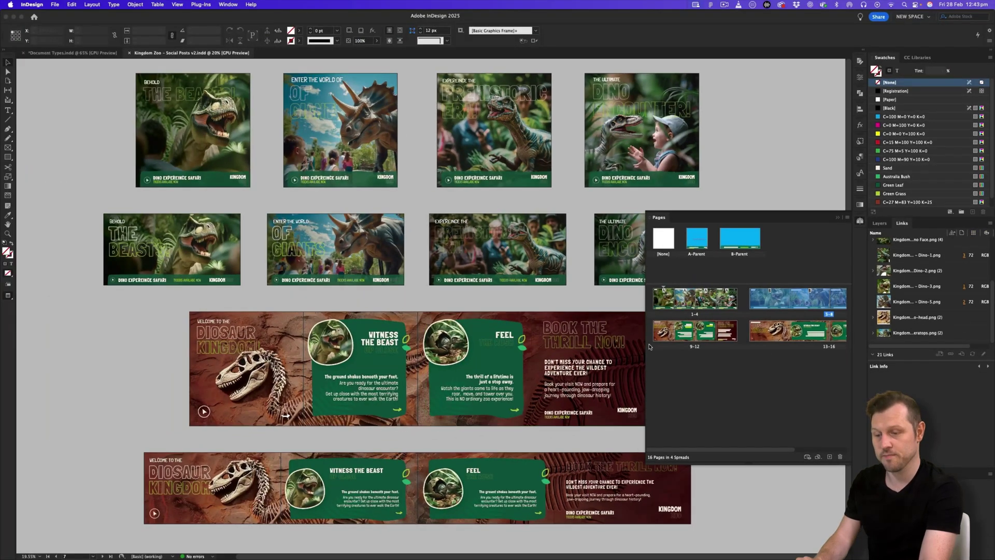
left_click_drag(645, 345, 663, 345)
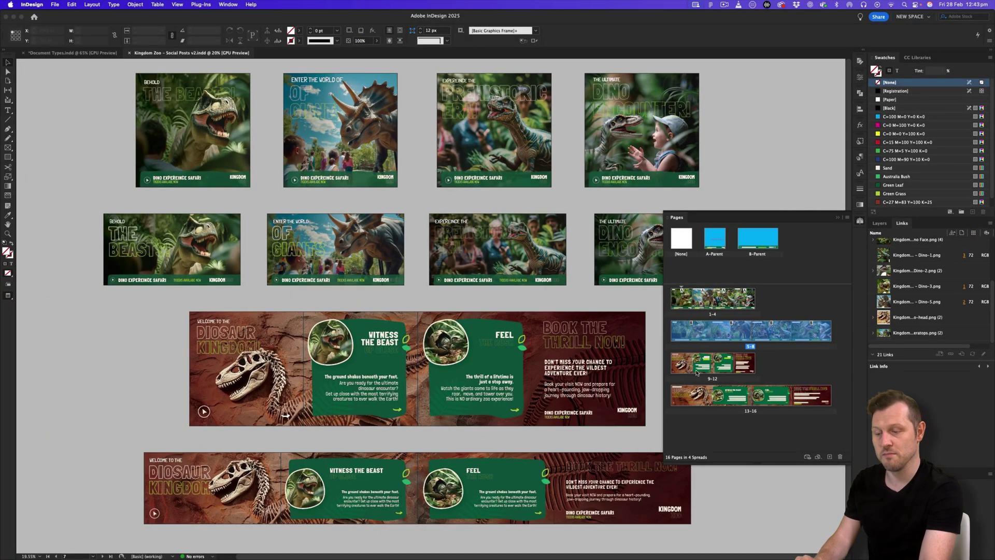
left_click_drag(662, 288, 750, 289)
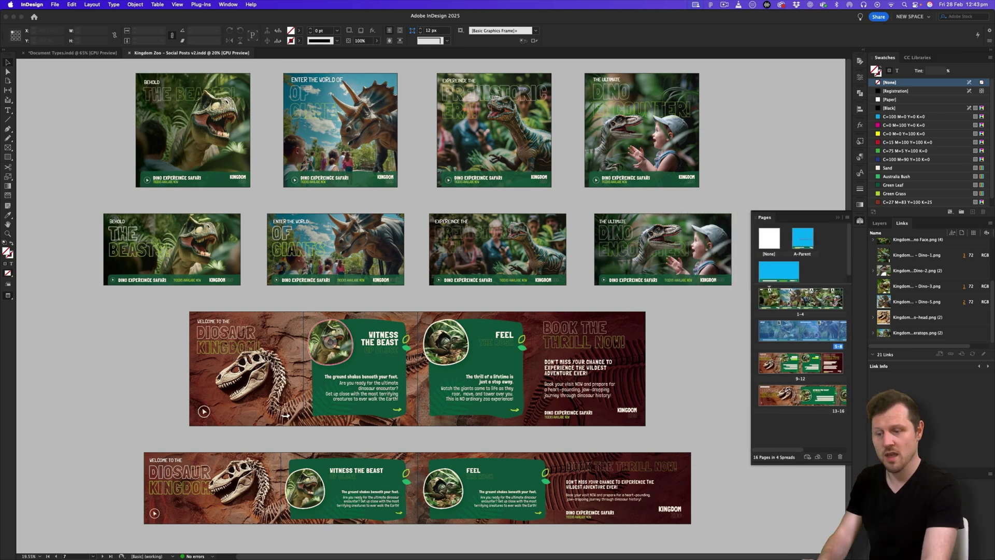
left_click(76, 54)
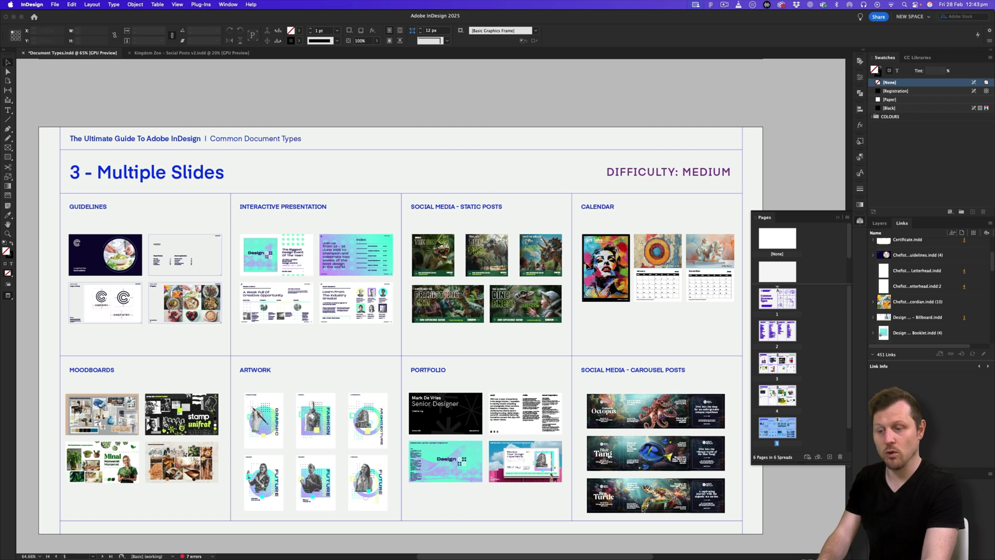
Open the linked Art Lab 2026 calendar from its cover image and preview the cover
left_click(601, 256)
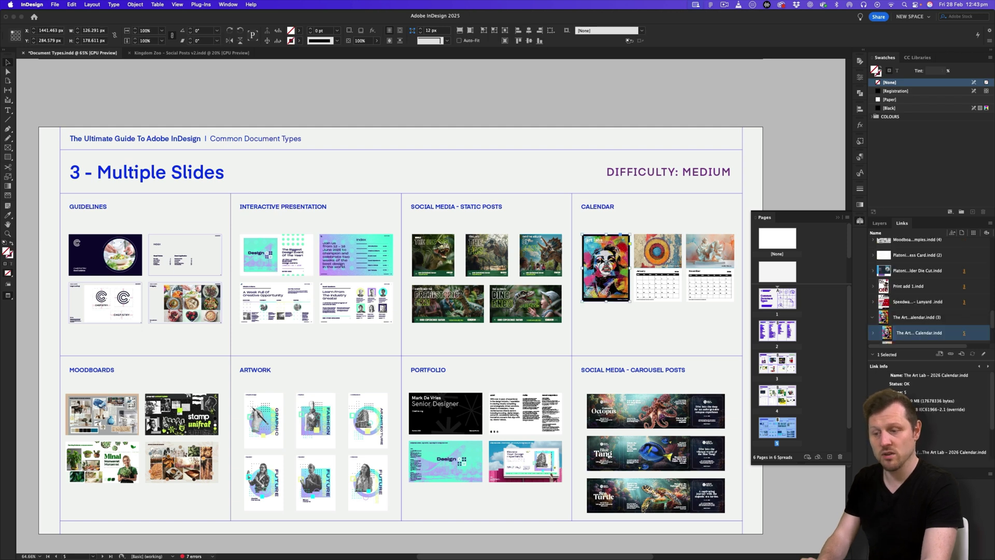
double_click(596, 251, "alt")
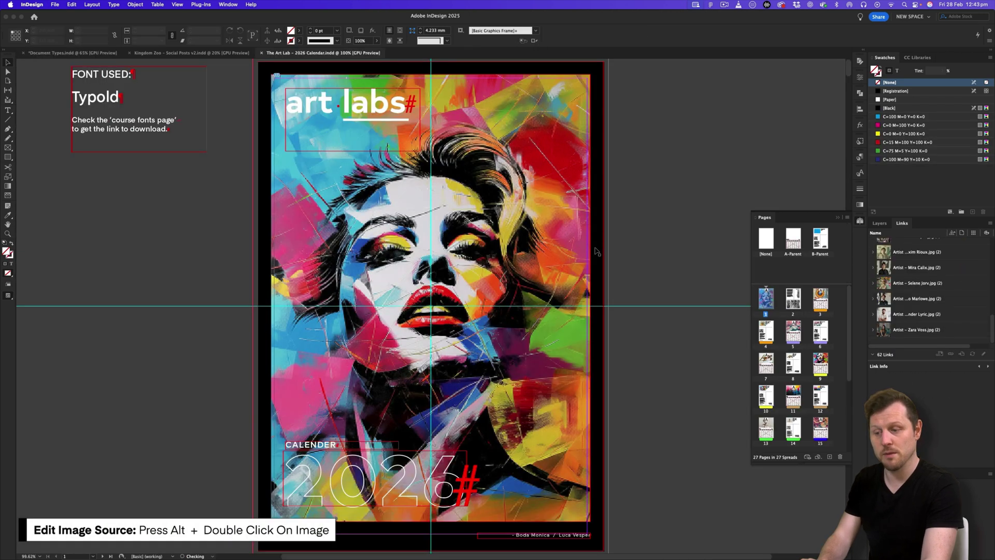
key("w")
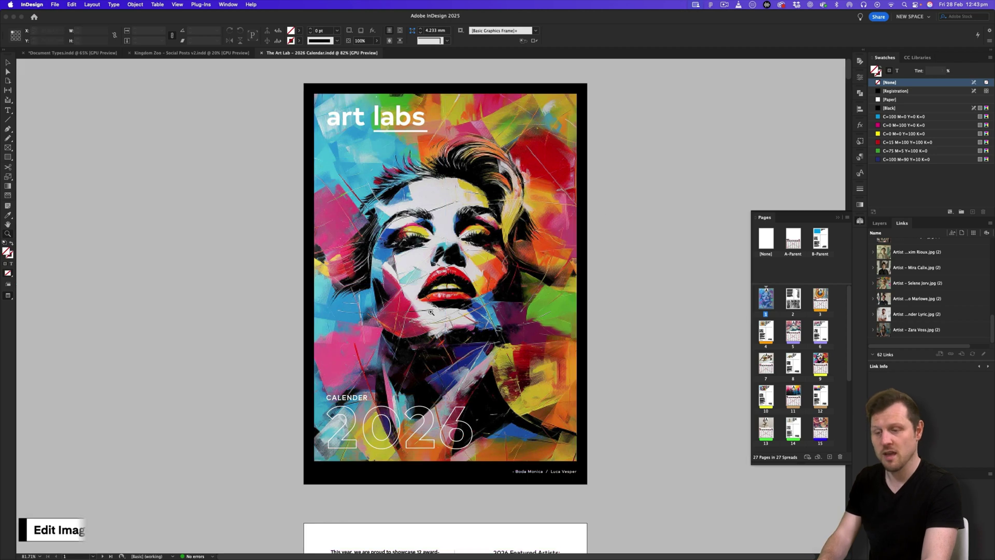
key("w")
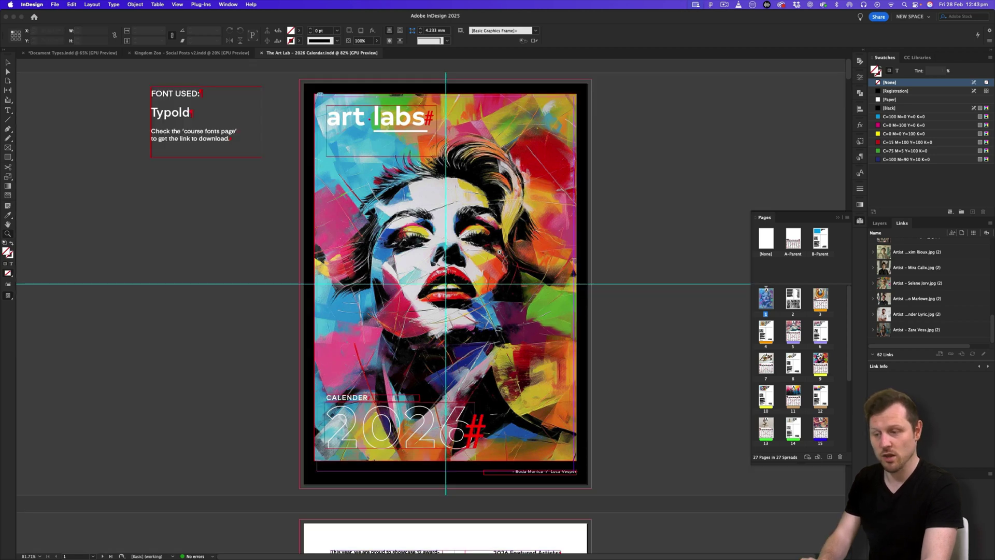
Page through the monthly calendars from page 7 in Preview, then return to Document Types
scroll(499, 251, "down", 10)
scroll(499, 252, "down", 12)
scroll(499, 252, "down", 12)
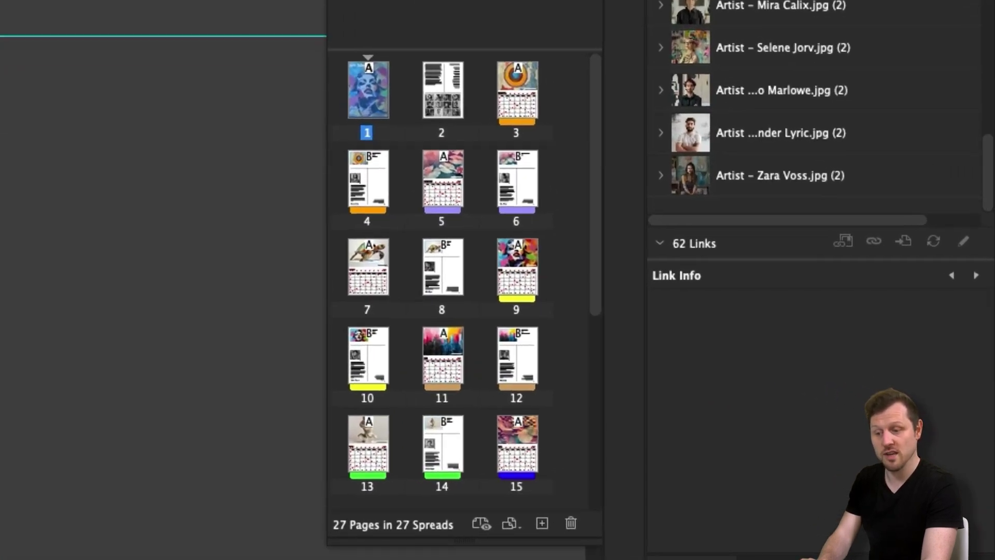
key("w")
double_click(374, 272)
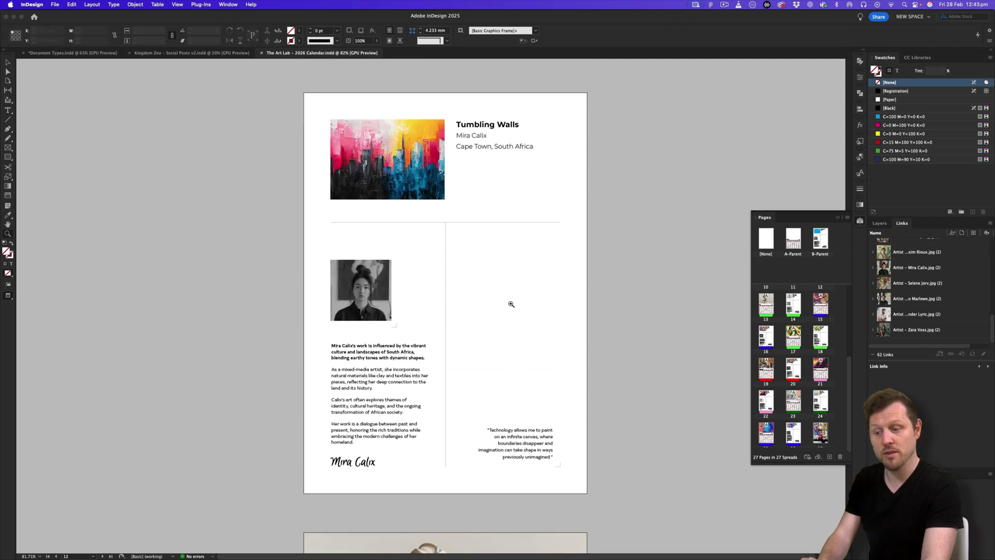
scroll(511, 304, "down", 10)
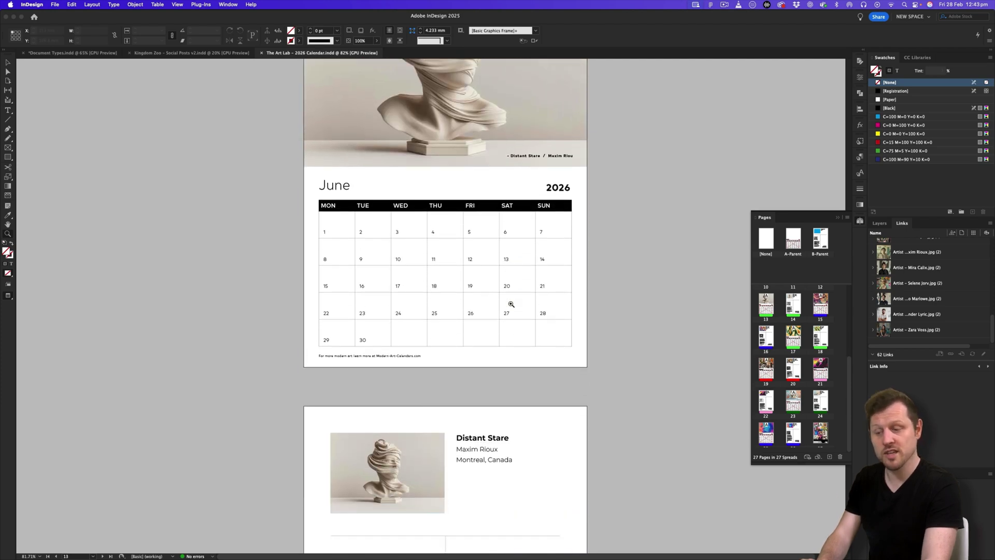
scroll(511, 304, "down", 10)
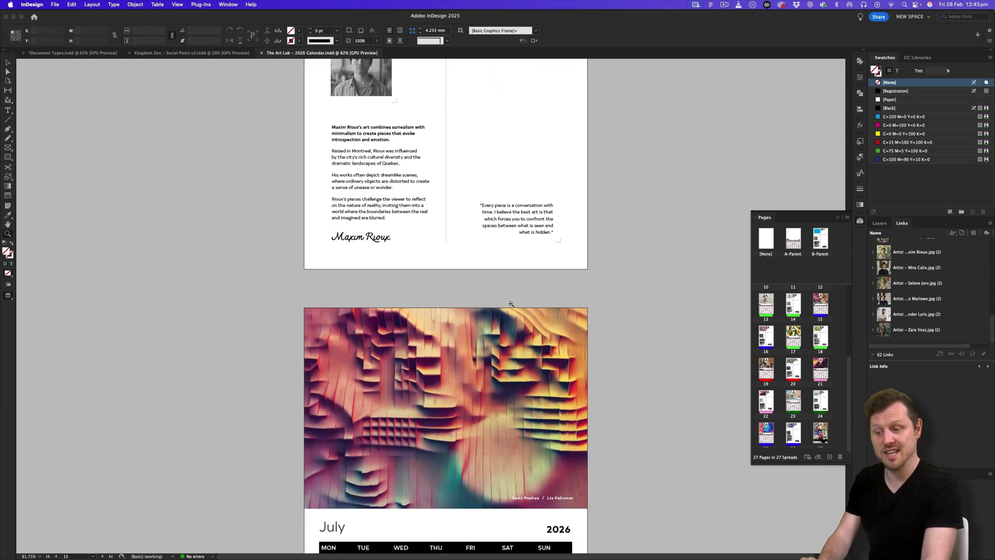
scroll(511, 304, "down", 10)
scroll(511, 304, "down", 10)
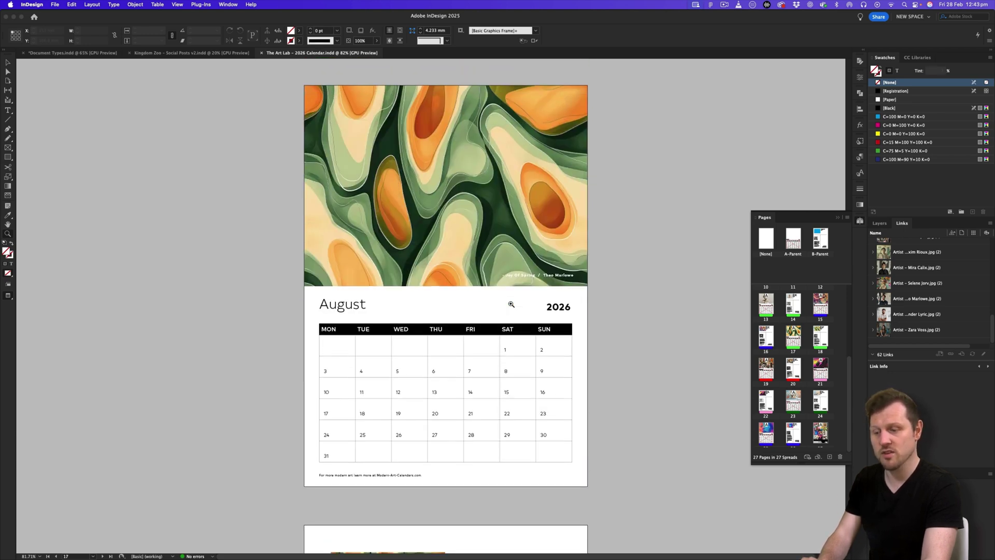
left_click(60, 54)
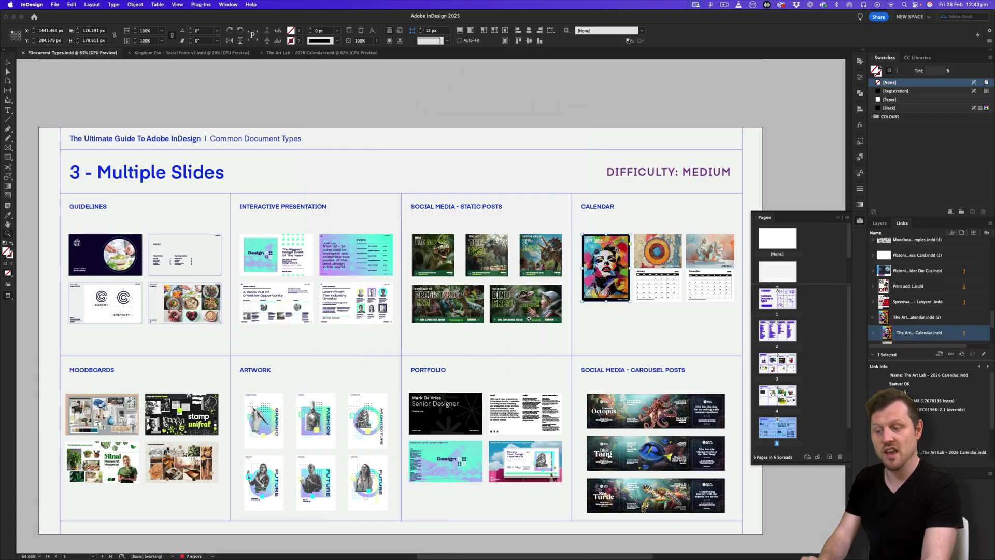
Deselect the calendar image and scroll down to page 6, '4 - Multiple Spreads'
left_click(651, 104)
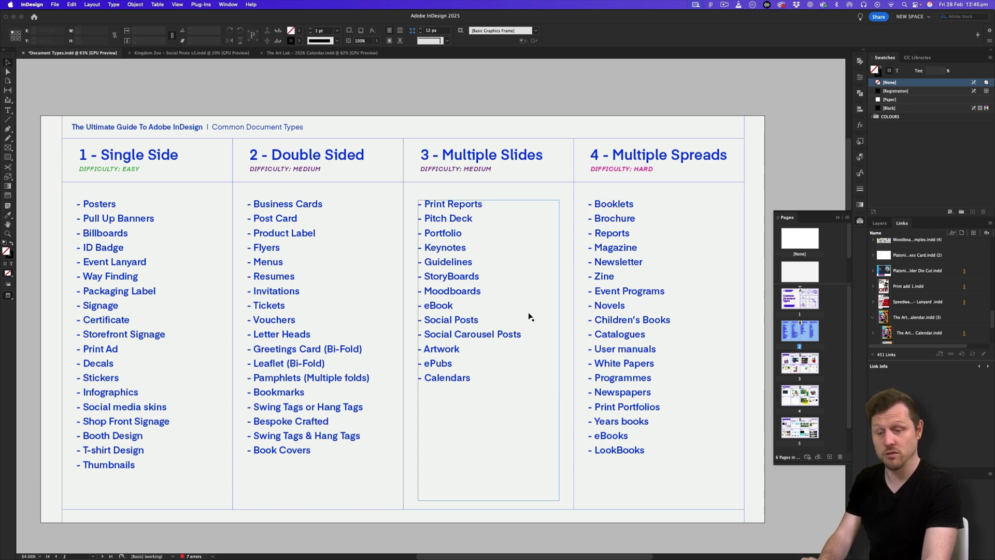
scroll(511, 310, "down", 3)
scroll(510, 310, "down", 1)
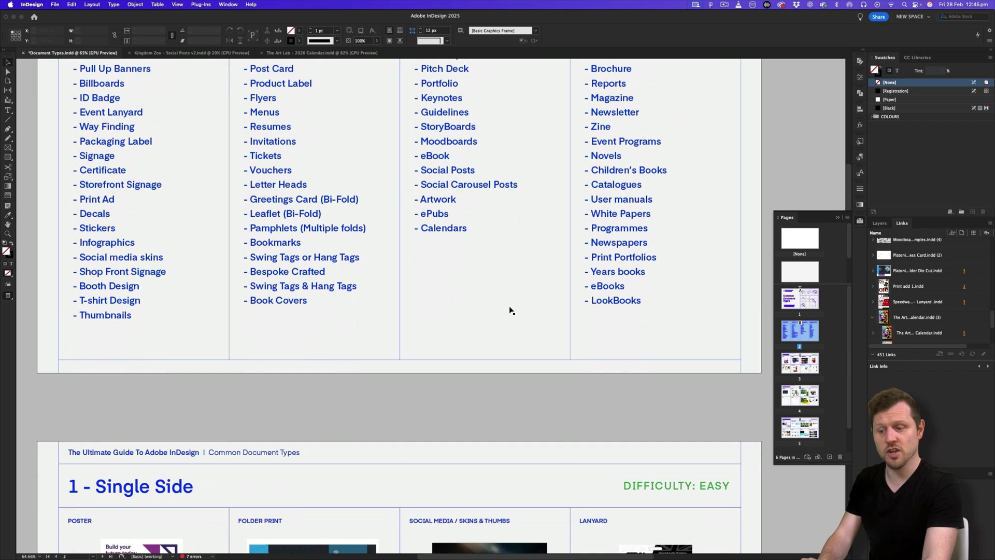
scroll(511, 310, "down", 20)
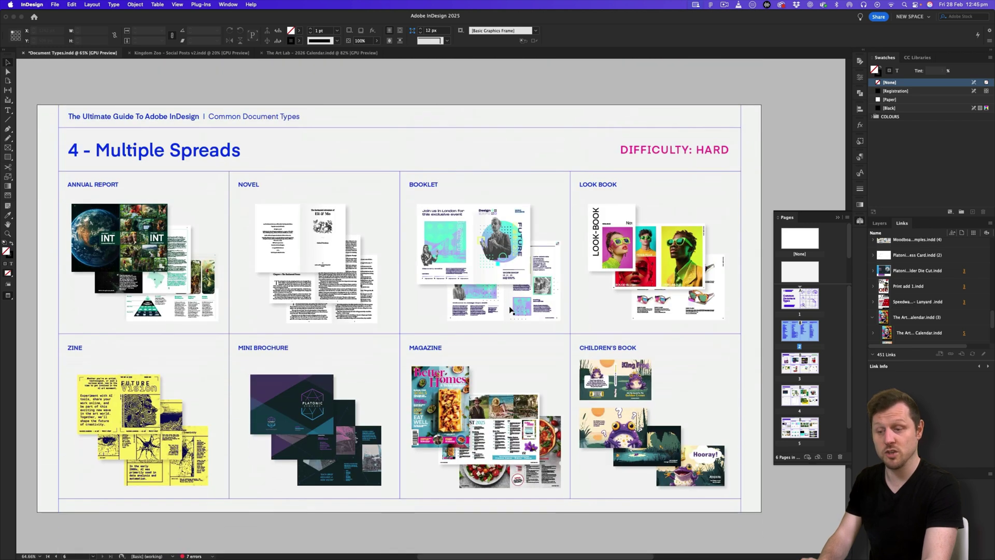
scroll(510, 310, "up", 1)
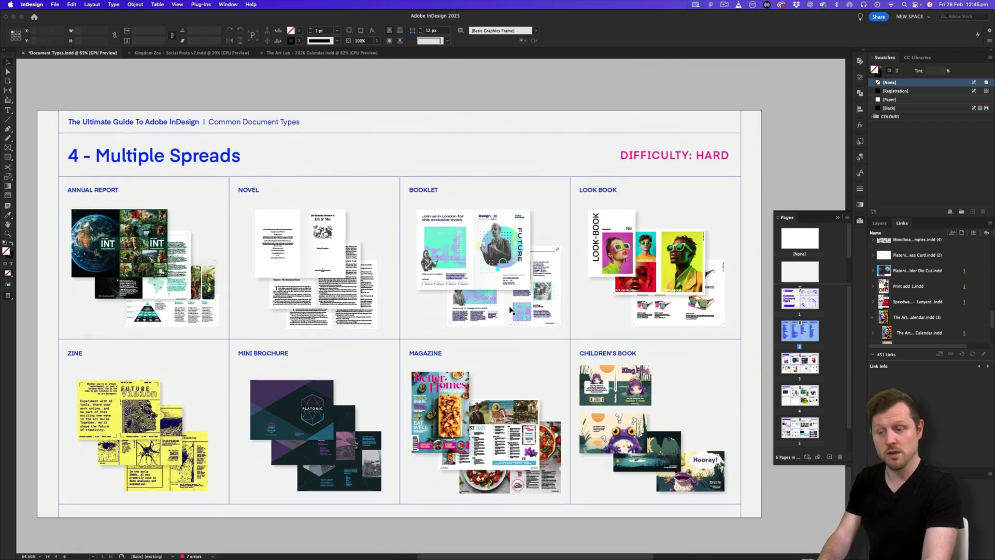
scroll(541, 289, "left", 1)
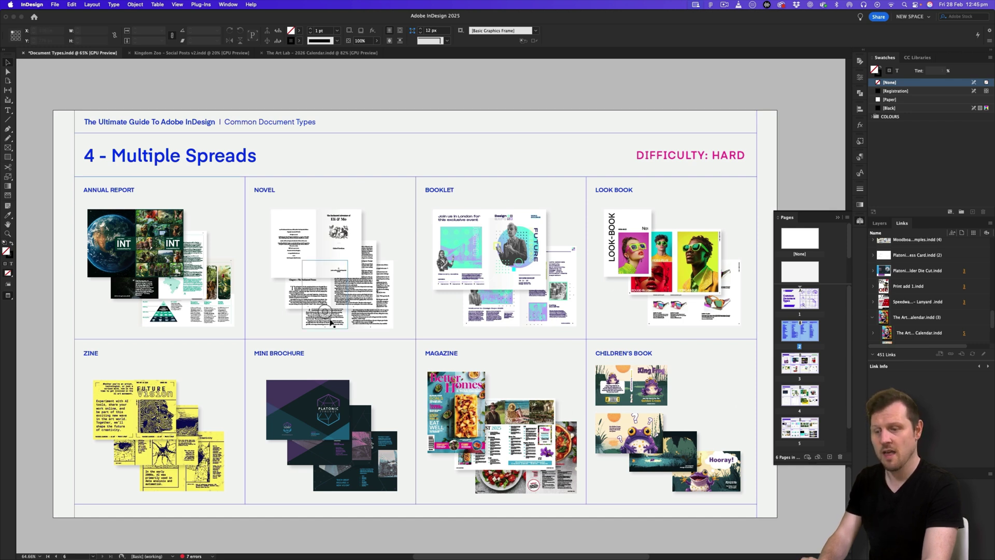
scroll(330, 322, "down", 1)
Open the Annual Report sample, zoom out, and scroll its spreads with Preview toggled
left_click(165, 221)
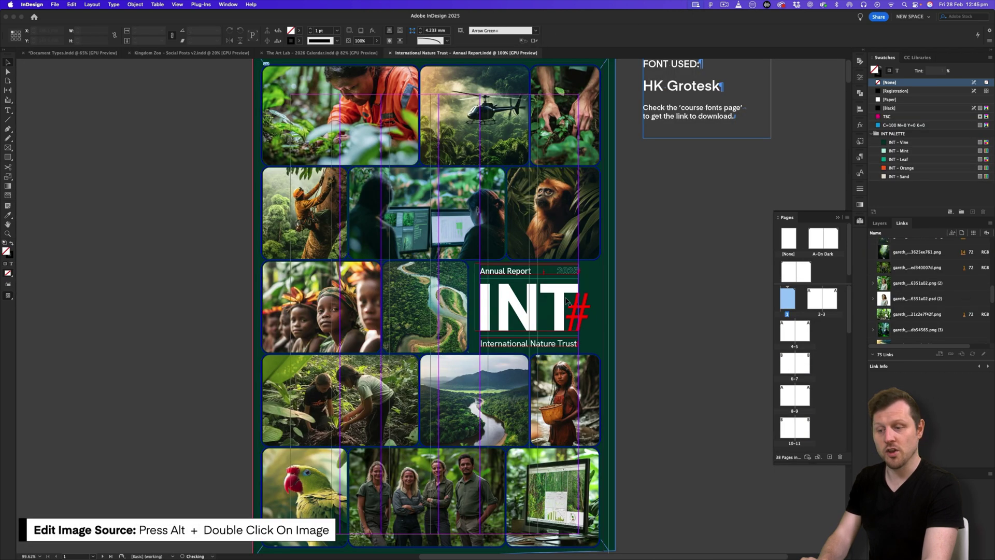
key("z")
left_click_drag(565, 299, 483, 293)
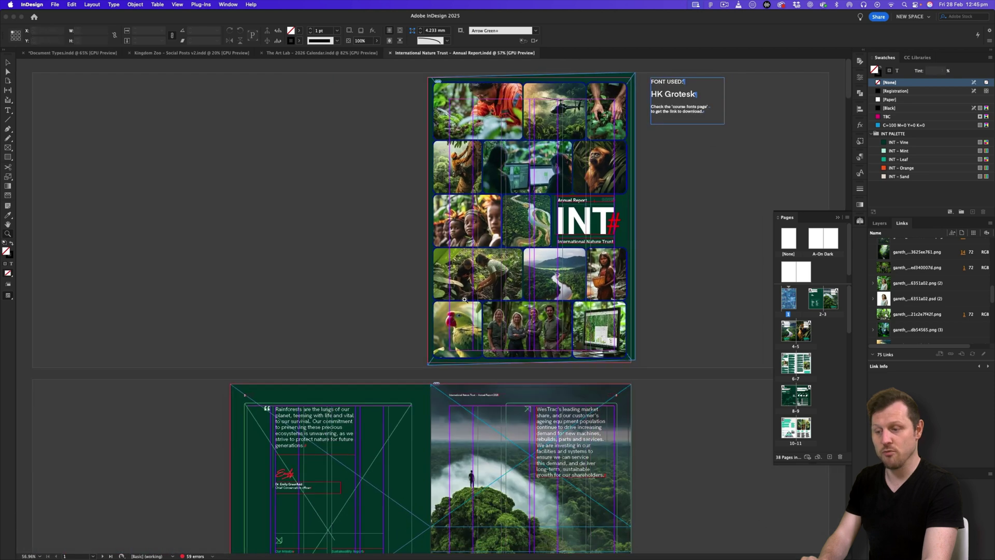
key("w")
scroll(484, 294, "down", 8)
scroll(484, 294, "down", 15)
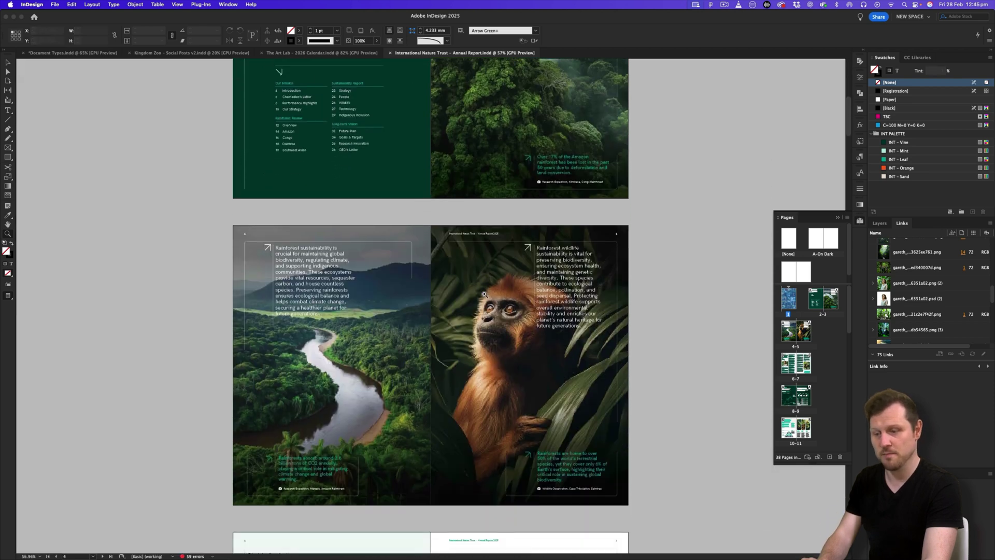
scroll(484, 294, "down", 15)
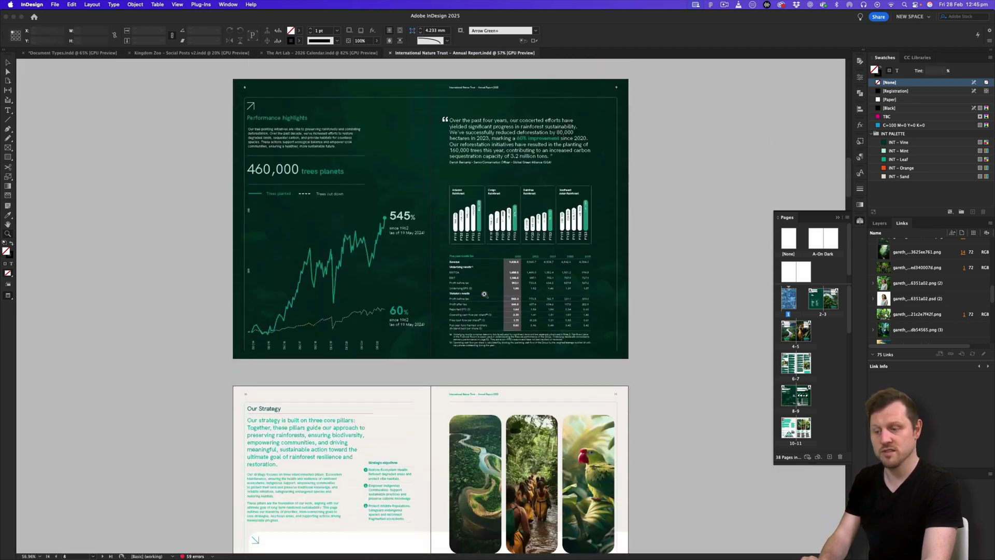
key("w")
scroll(484, 293, "down", 15)
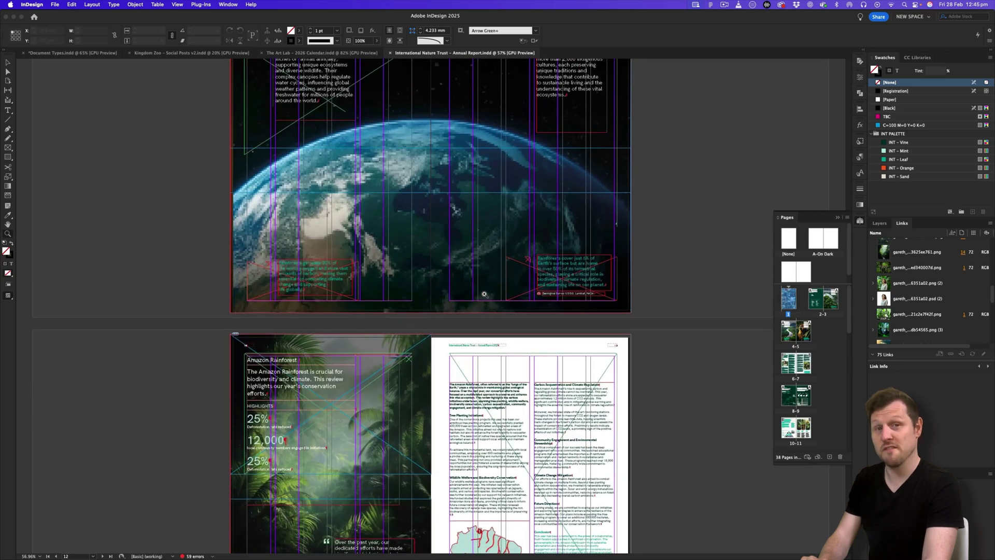
key("w")
scroll(484, 294, "up", 20)
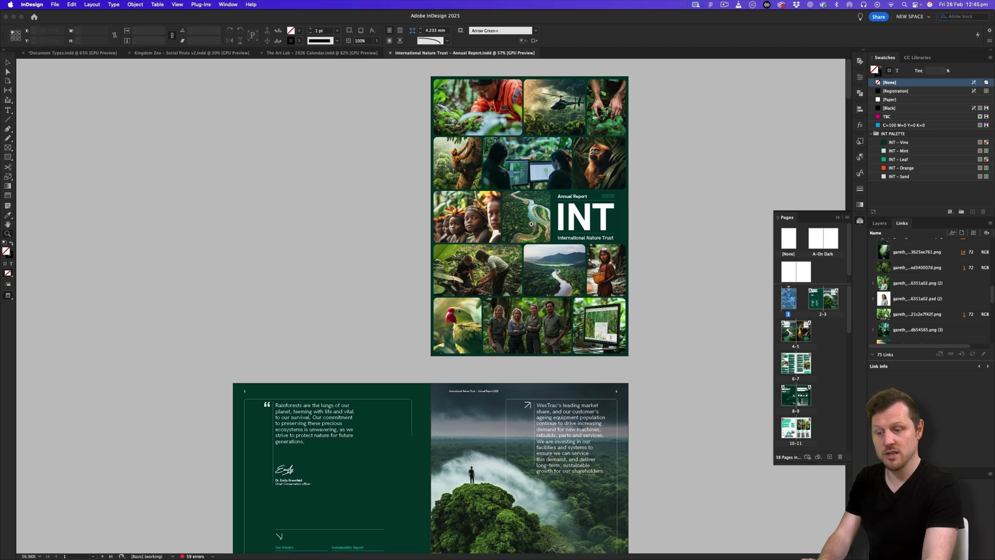
scroll(532, 224, "down", 2)
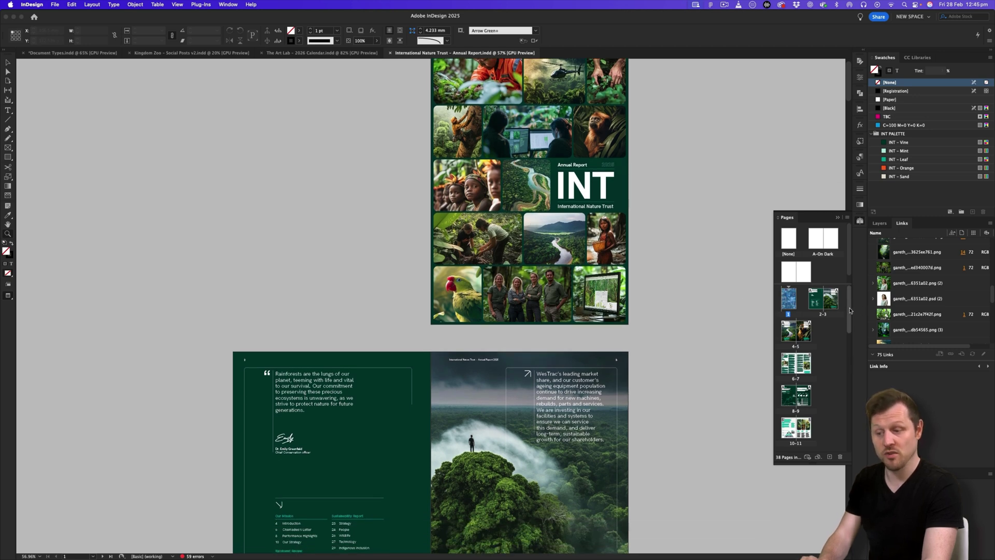
Enlarge the Pages panel to show every annual report spread, scroll them, then return to the guide
left_click_drag(849, 310, 849, 447)
scroll(802, 392, "up", 15)
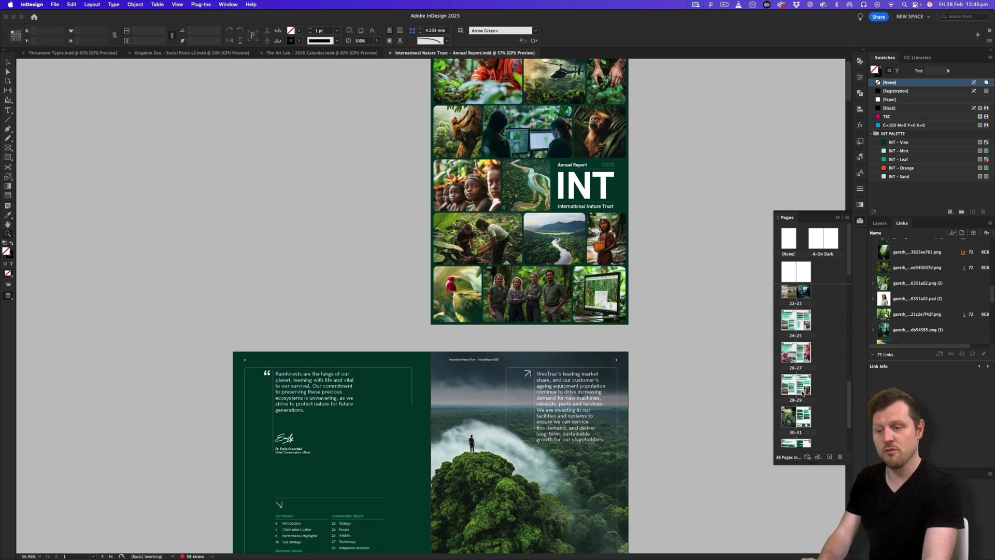
scroll(802, 392, "down", 15)
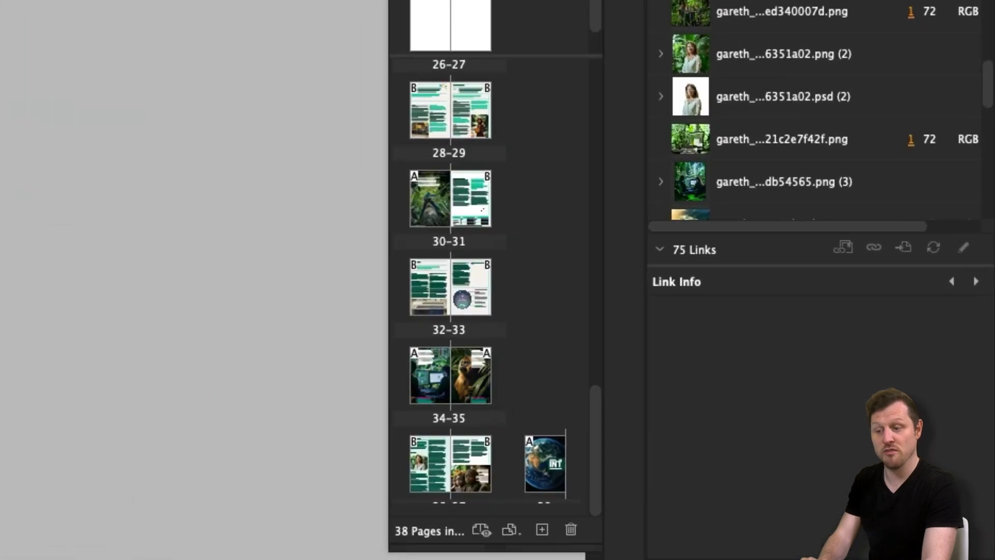
left_click_drag(381, 555, 168, 559)
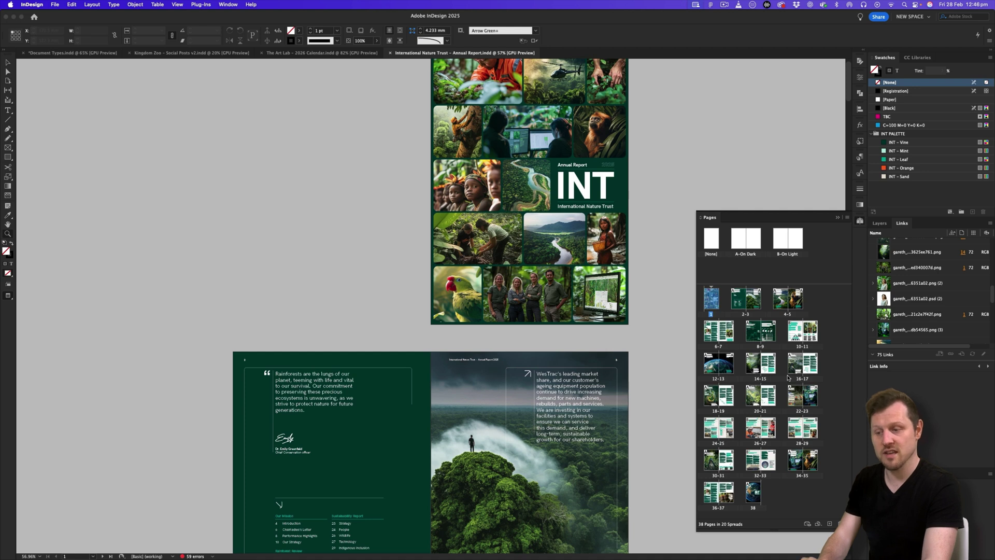
scroll(583, 348, "down", 10)
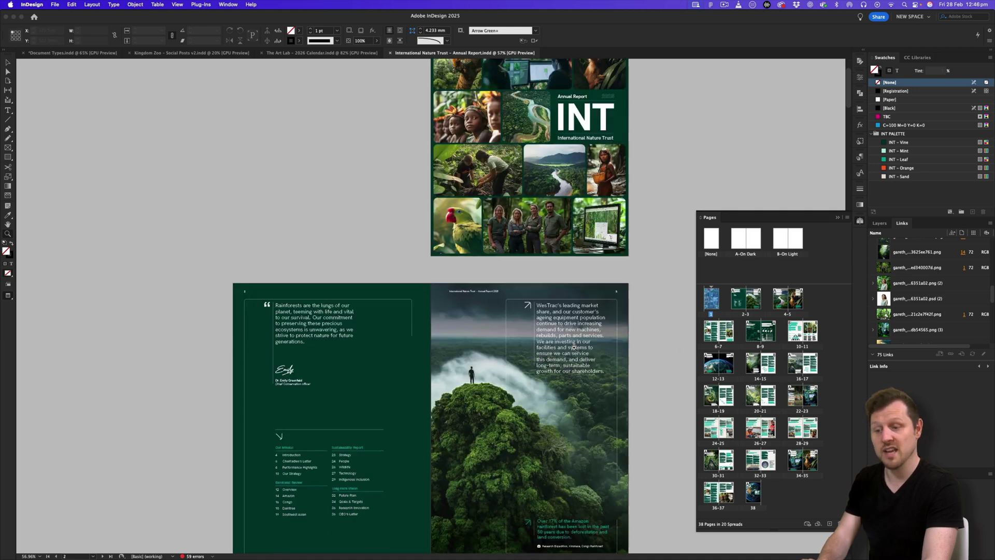
scroll(574, 348, "down", 15)
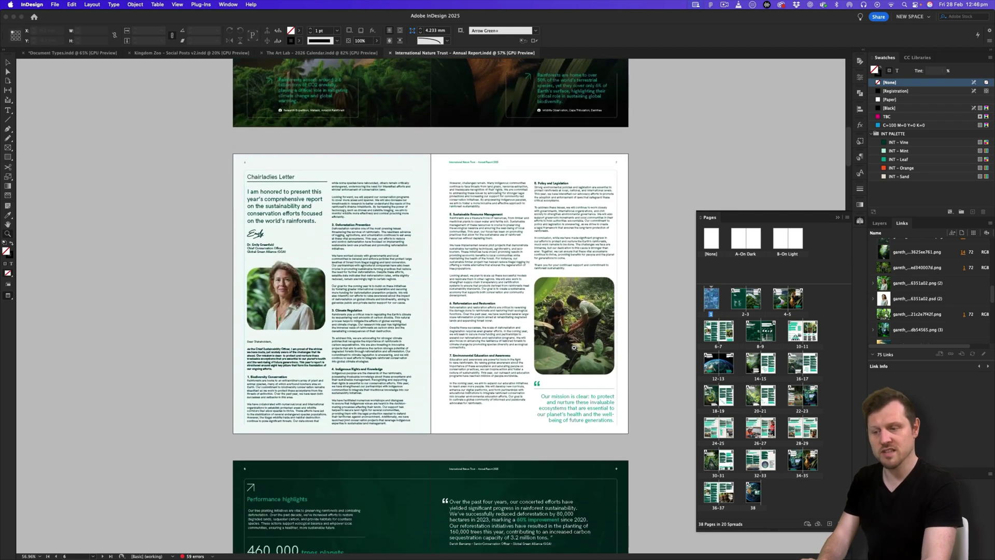
scroll(574, 347, "down", 10)
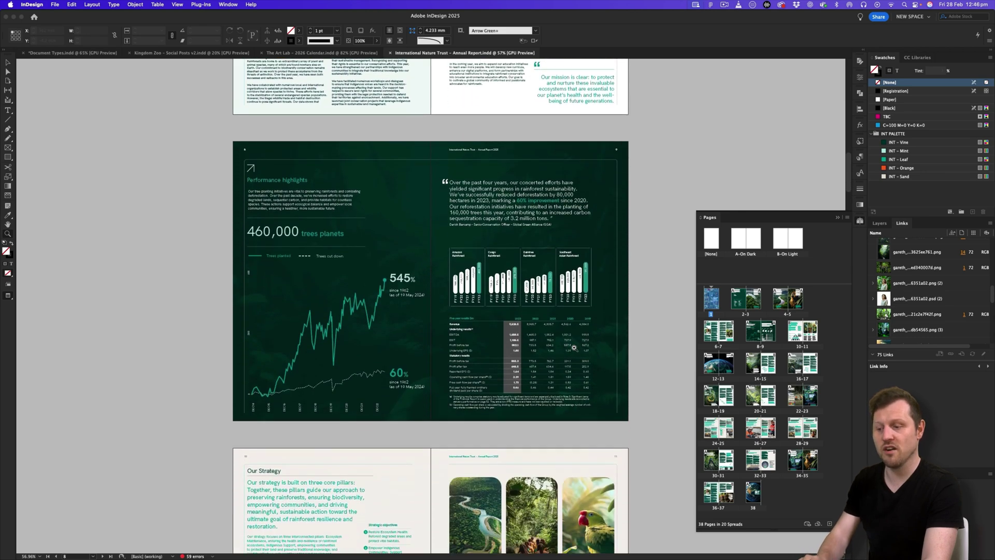
scroll(574, 347, "down", 15)
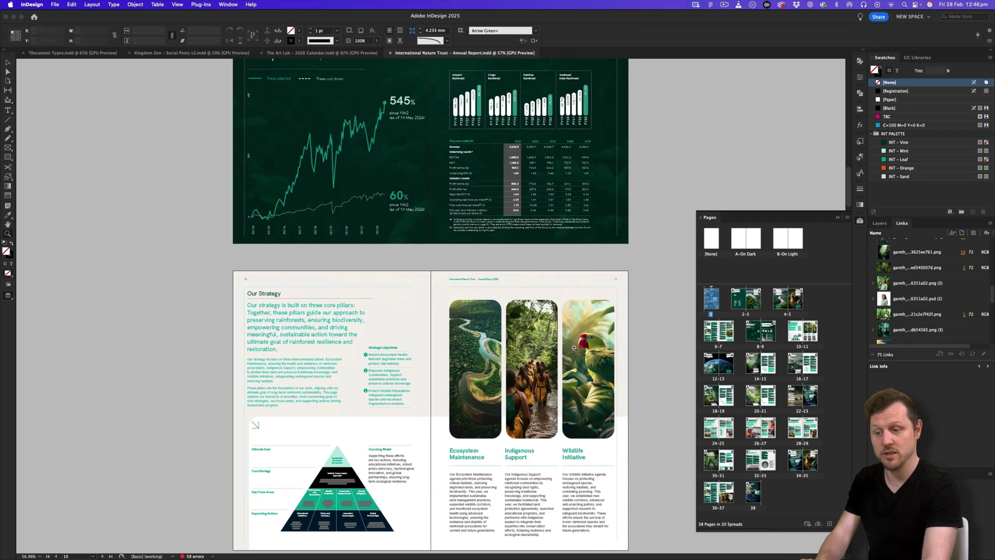
scroll(574, 348, "down", 15)
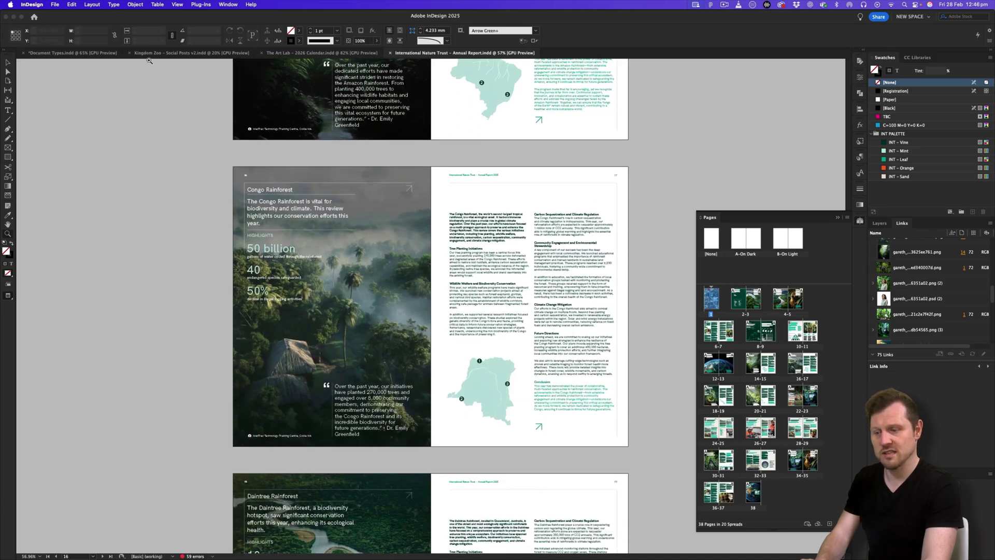
left_click(83, 52)
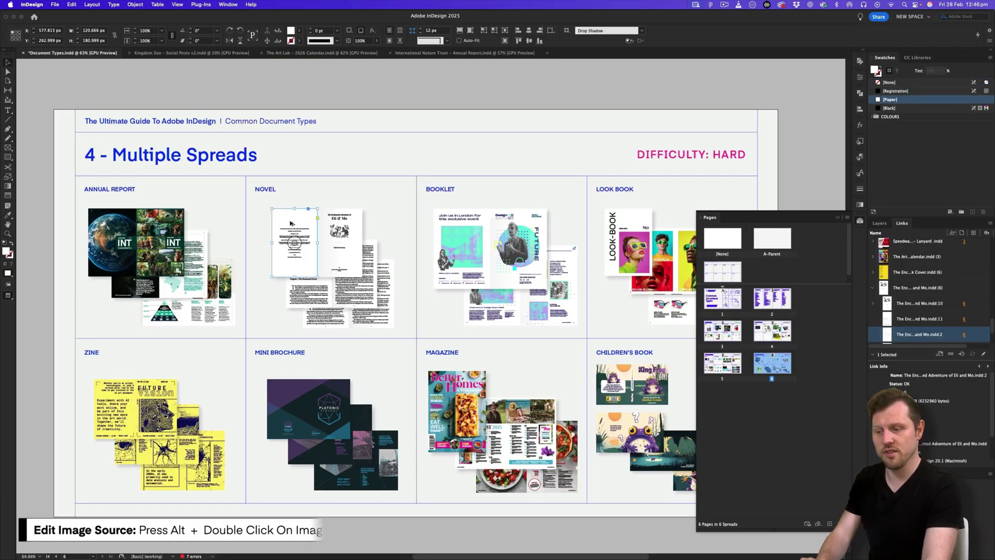
Open the Eli & Mo novel sample, zoom out to a full spread, and set the Pages panel to two columns
double_click(290, 222, "alt")
left_click_drag(507, 207, 437, 244)
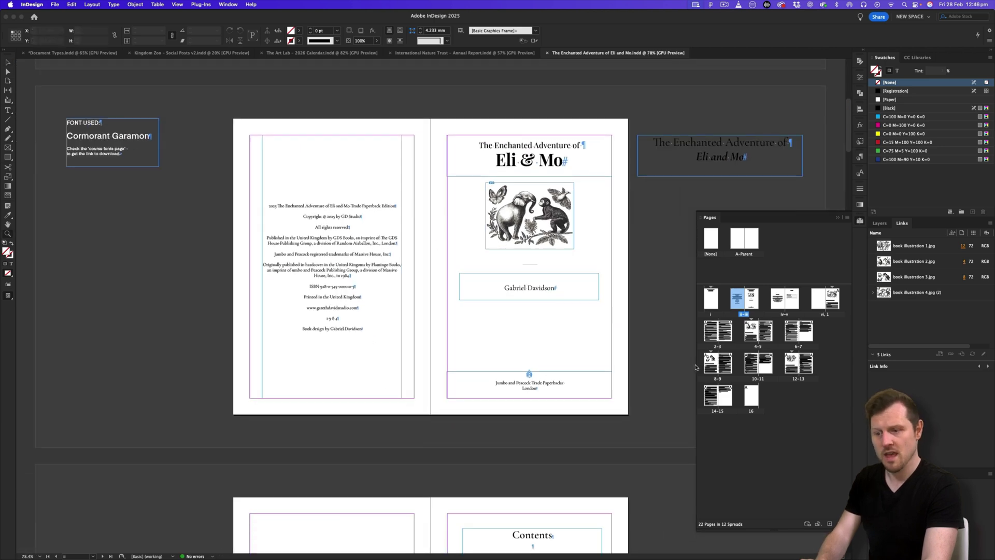
left_click_drag(696, 364, 755, 363)
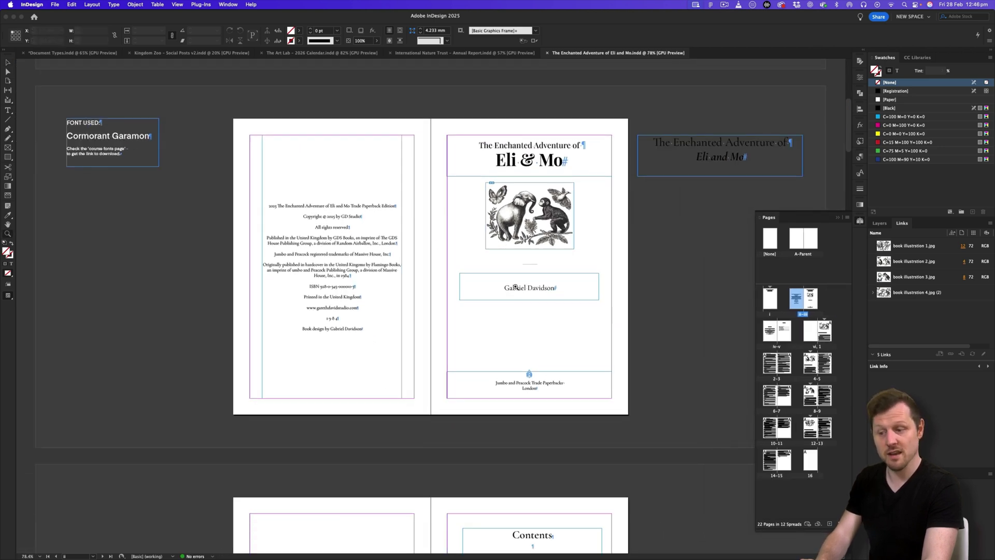
scroll(515, 287, "up", 5)
scroll(505, 292, "down", 10)
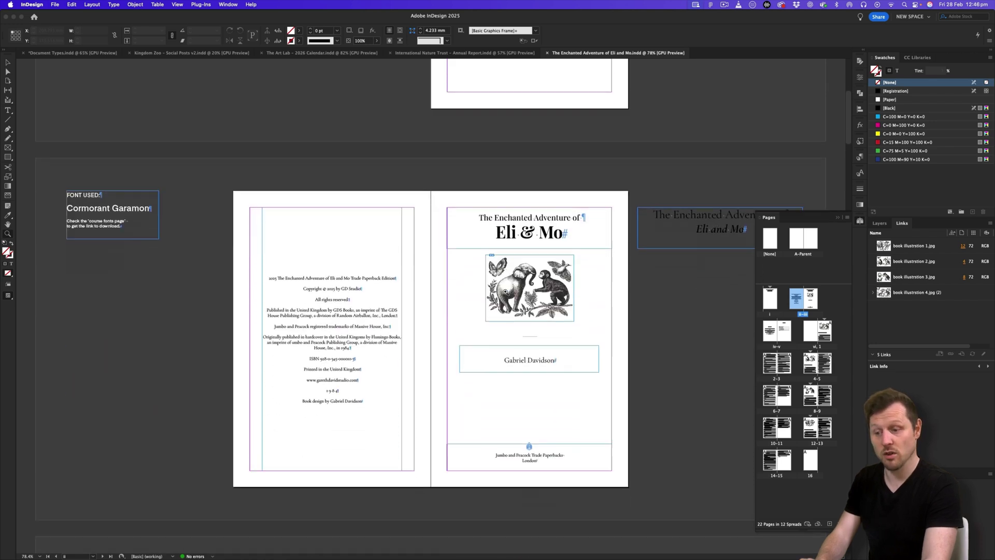
scroll(505, 291, "down", 9)
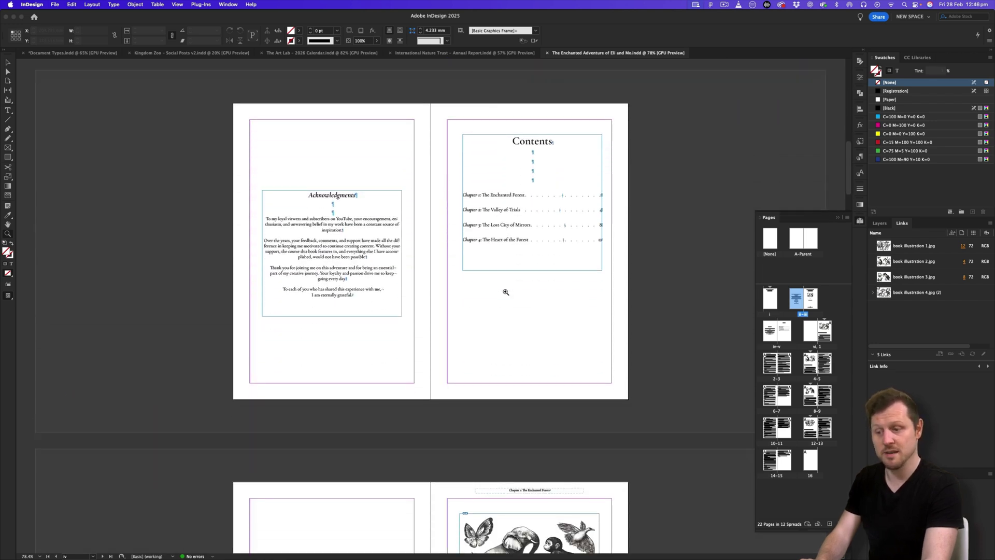
Scroll through the novel's chapters and front matter in Preview, then return to the guide
key("w")
scroll(505, 292, "down", 12)
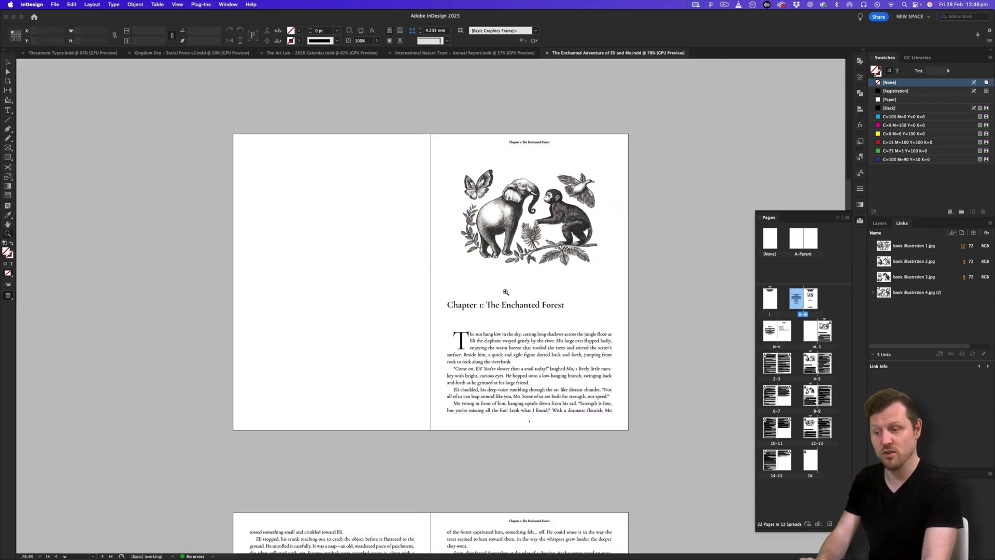
scroll(505, 292, "down", 12)
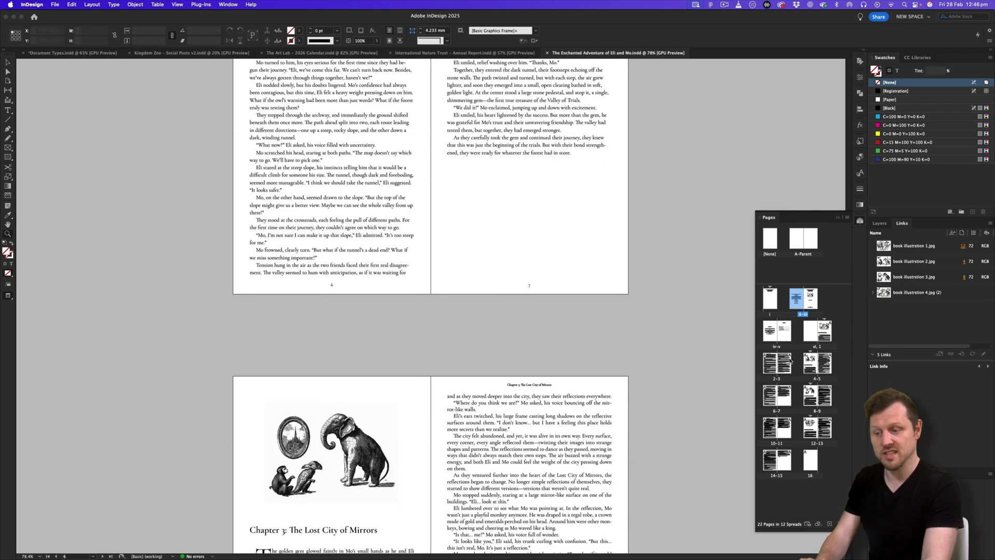
scroll(611, 358, "down", 20)
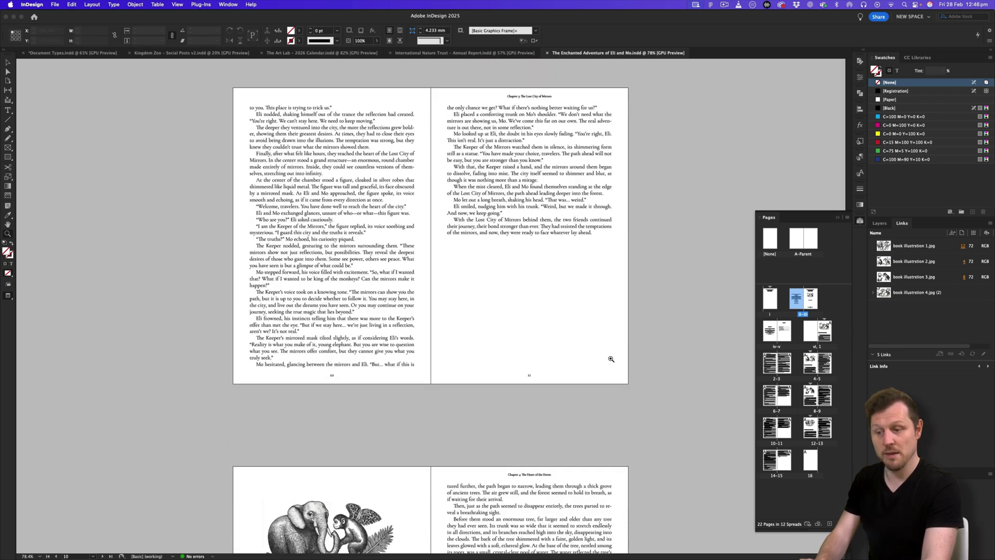
scroll(611, 359, "up", 20)
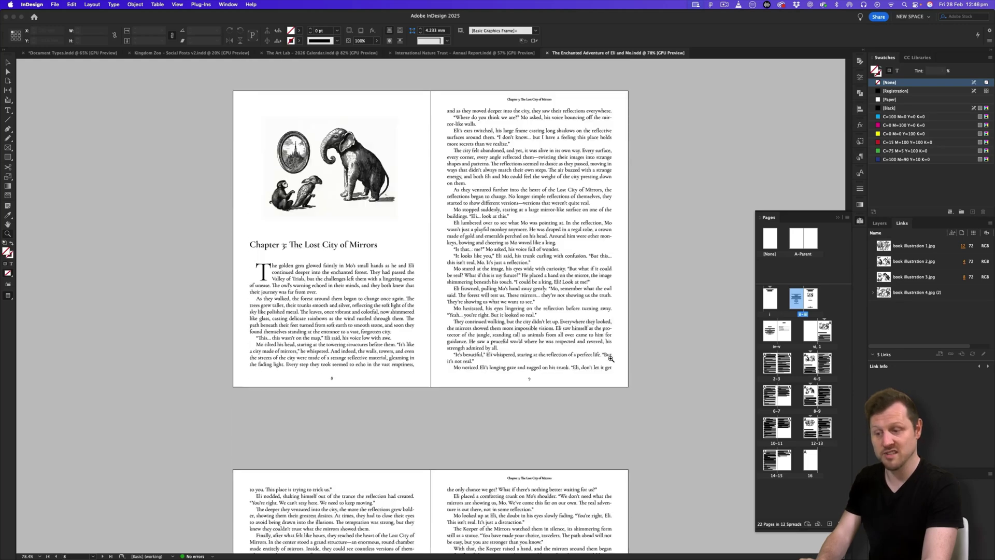
scroll(611, 358, "up", 5)
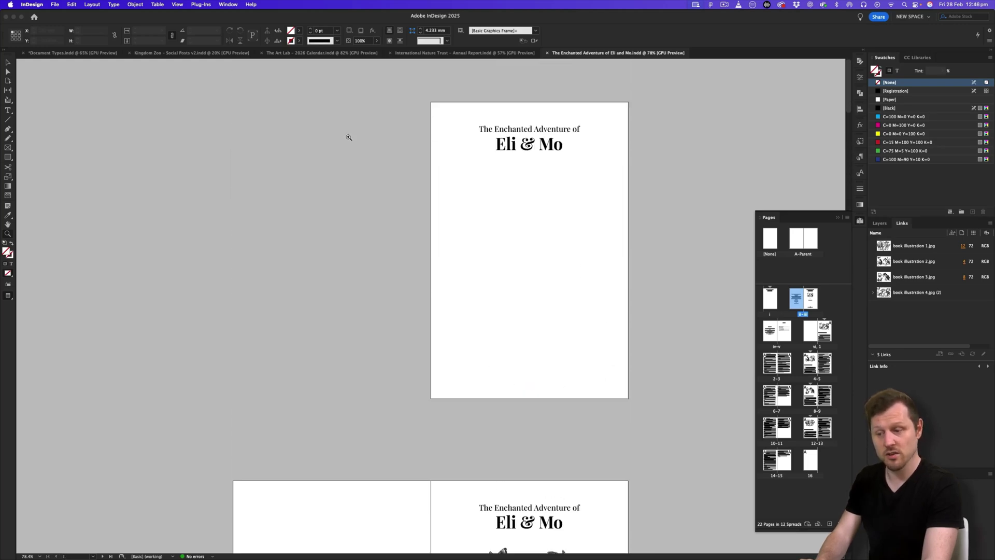
scroll(469, 300, "down", 6)
scroll(474, 303, "down", 2)
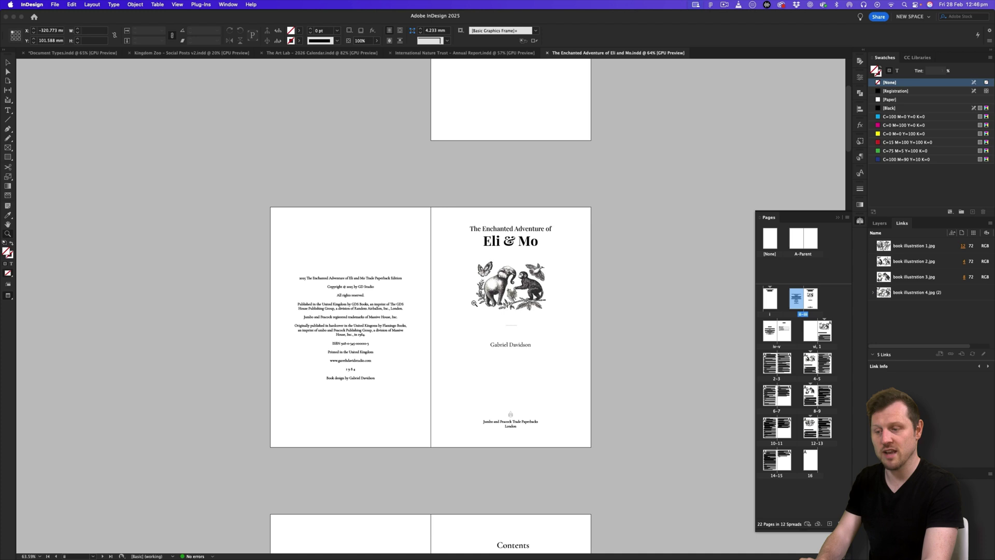
scroll(474, 303, "down", 8)
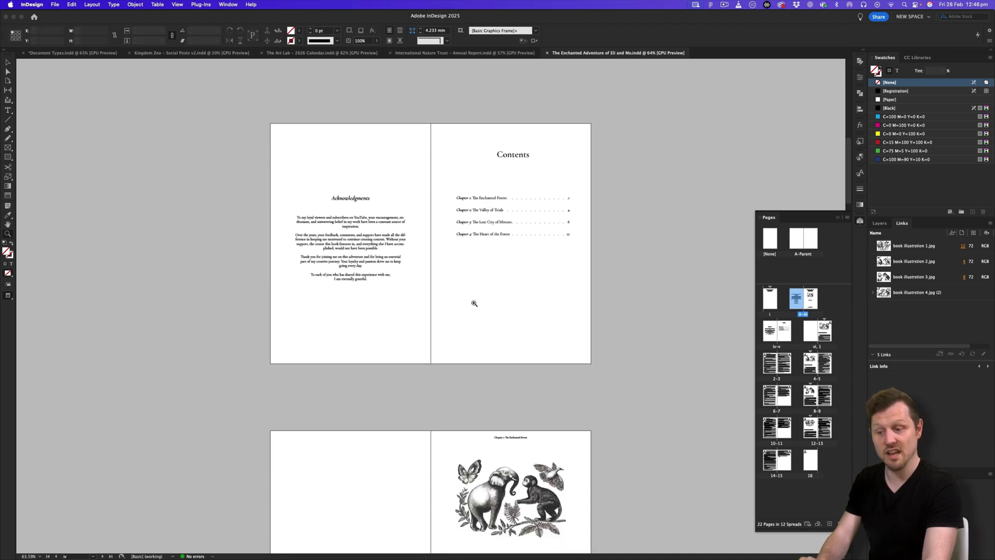
scroll(474, 303, "up", 12)
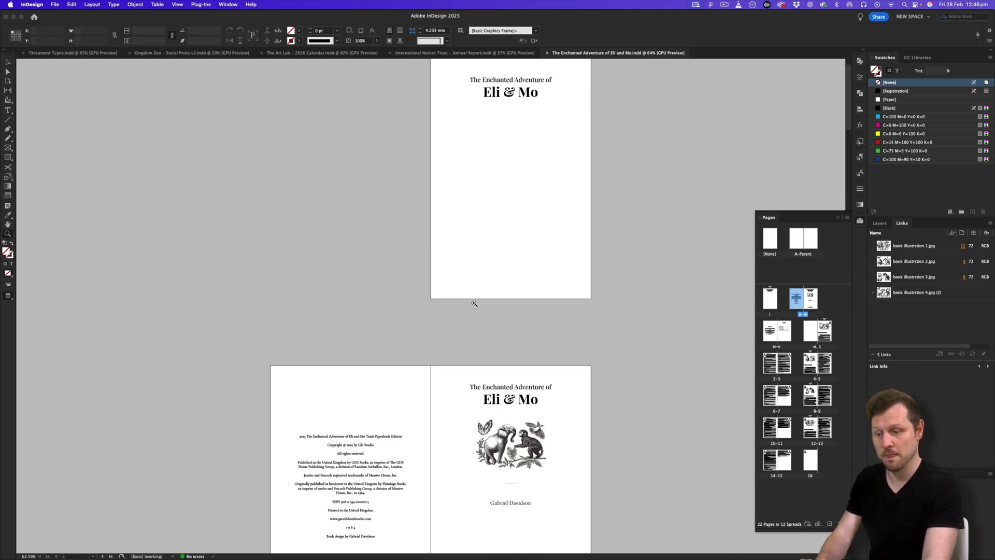
left_click(73, 53)
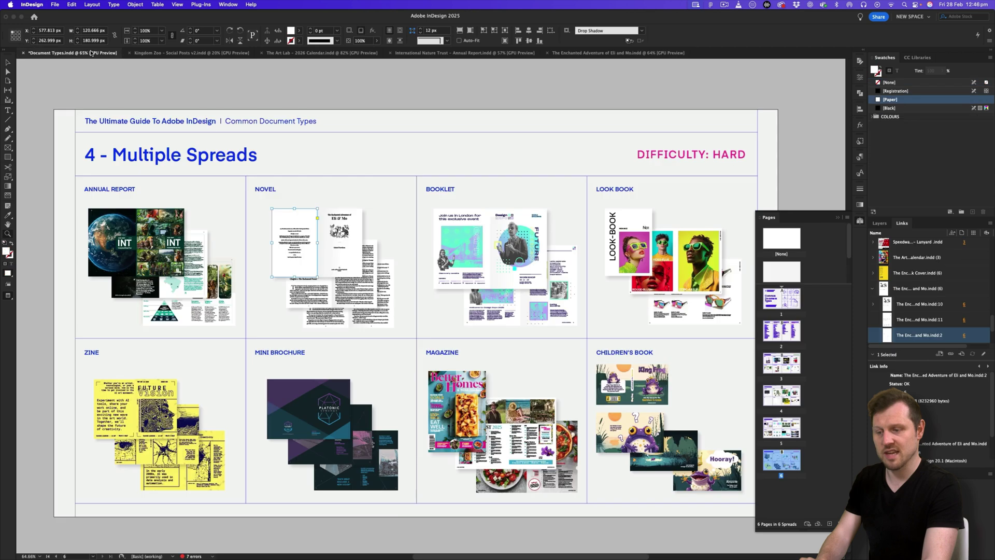
Open the linked Design Expo booklet and view its whole opening spread in Preview
double_click(447, 216, "alt")
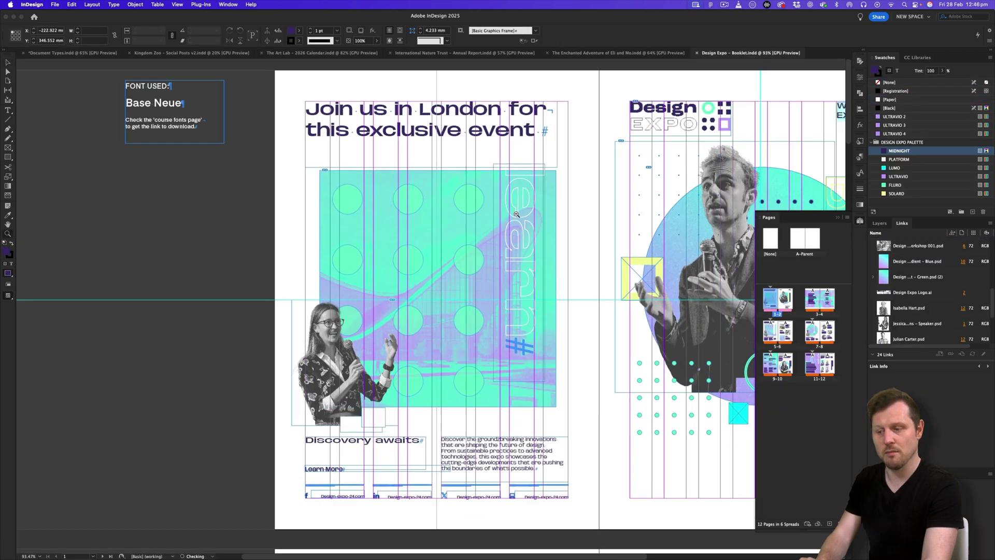
left_click_drag(554, 210, 411, 229)
key("w")
left_click_drag(502, 218, 491, 218)
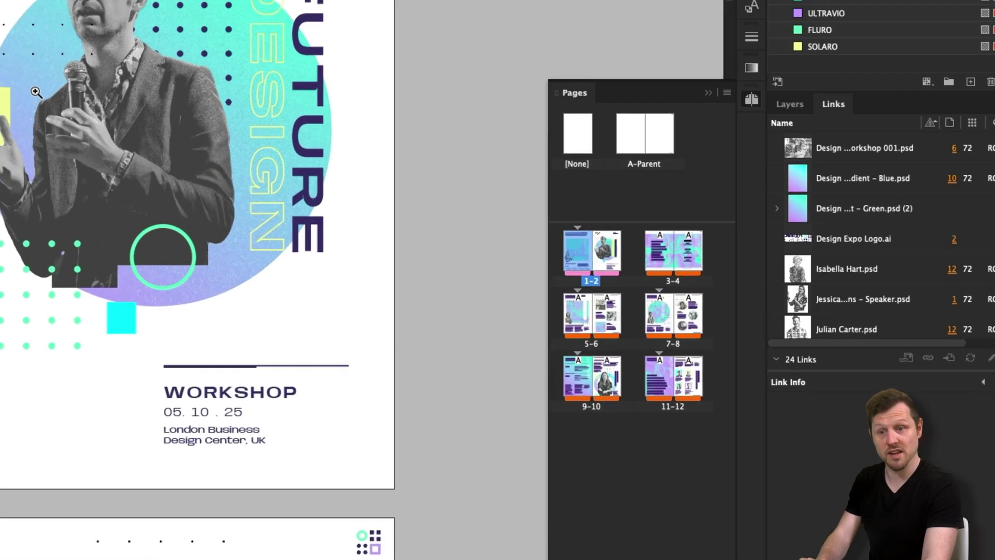
scroll(491, 217, "down", 5)
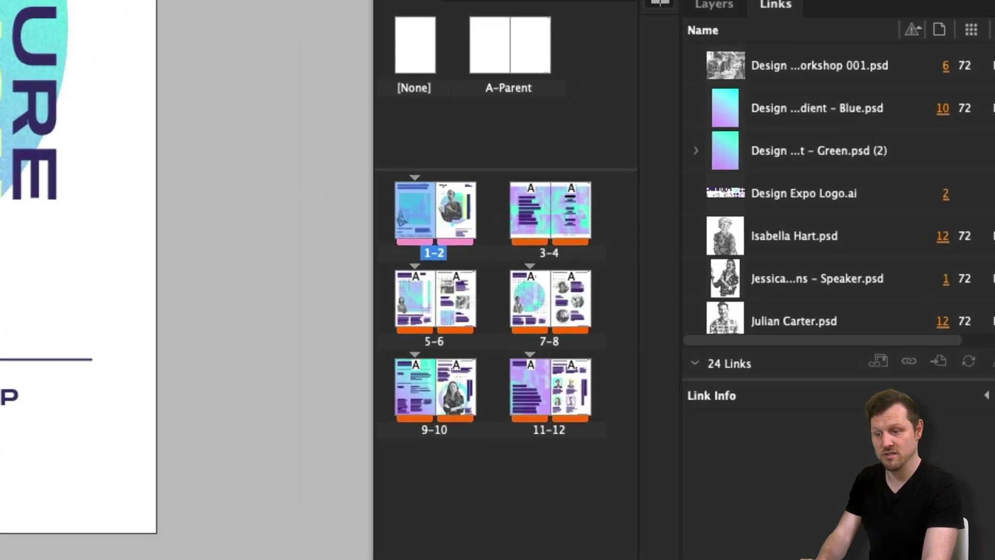
scroll(99, 85, "up", 6)
scroll(99, 85, "right", 1)
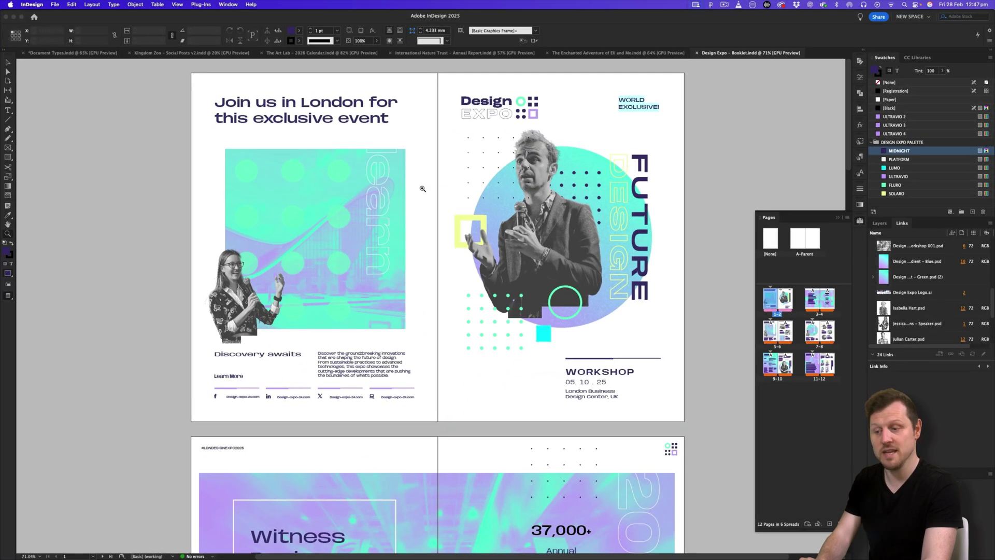
Zoom out, then in on the opening spread, and scroll through the booklet's spreads
left_click_drag(248, 191, 210, 184)
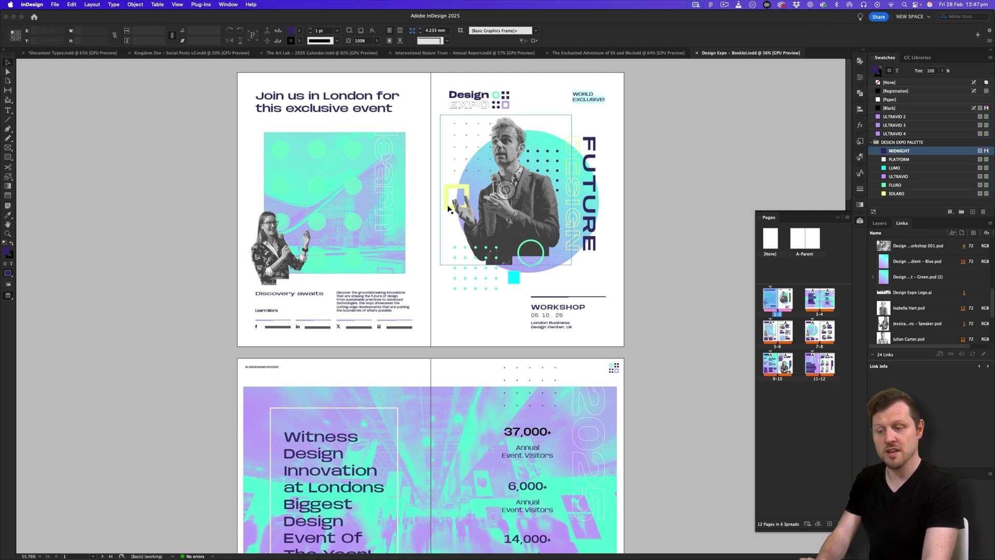
left_click_drag(367, 192, 434, 211)
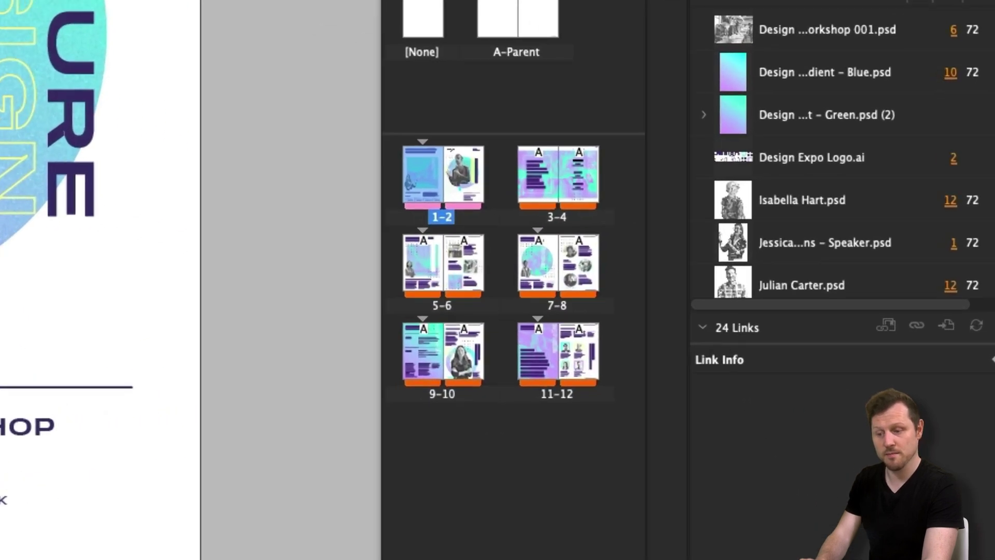
scroll(540, 309, "down", 15)
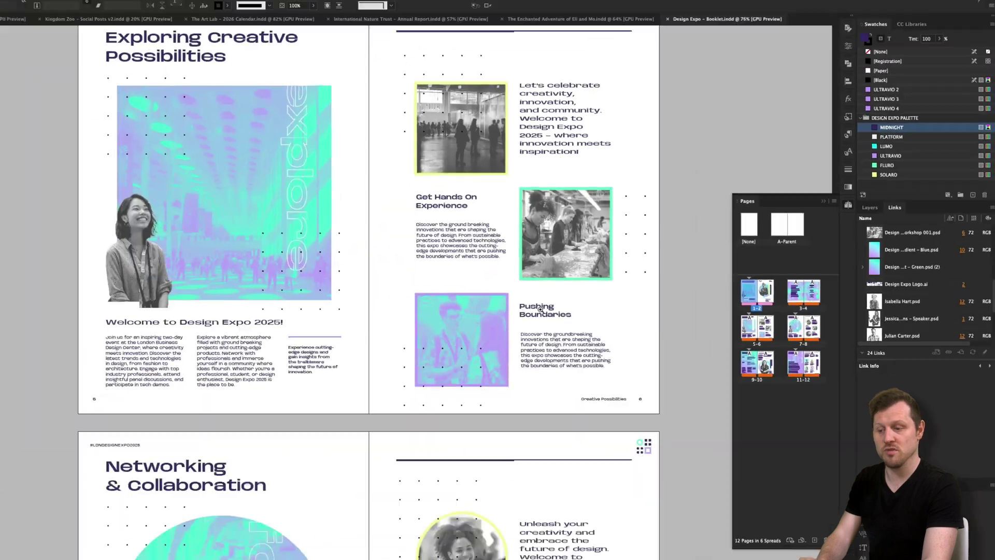
scroll(540, 309, "down", 10)
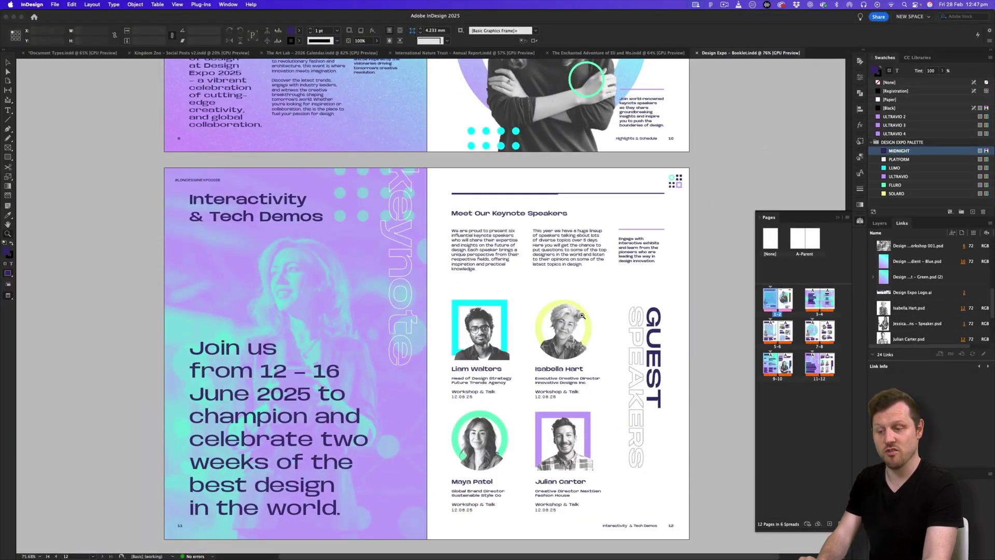
scroll(575, 311, "up", 15)
scroll(566, 308, "down", 1)
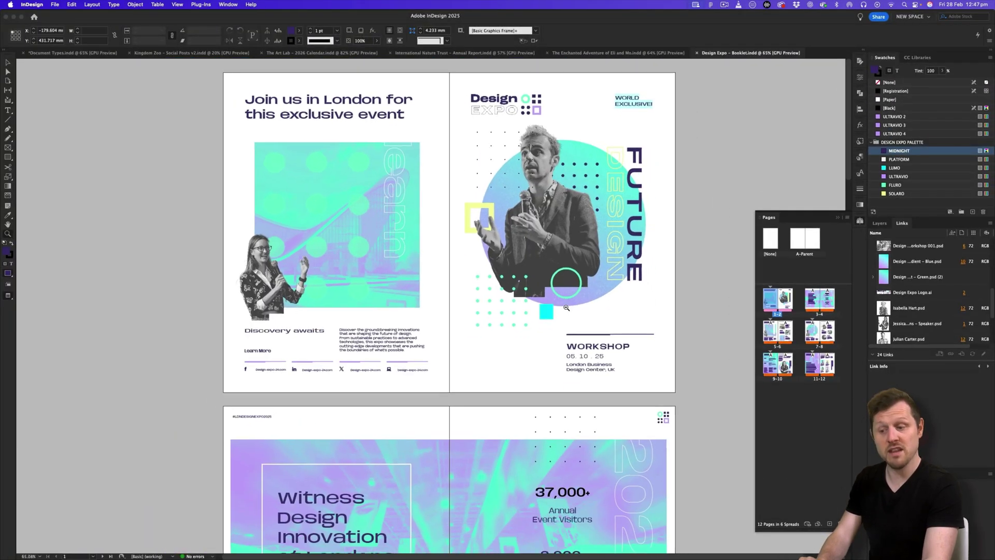
scroll(566, 308, "down", 1)
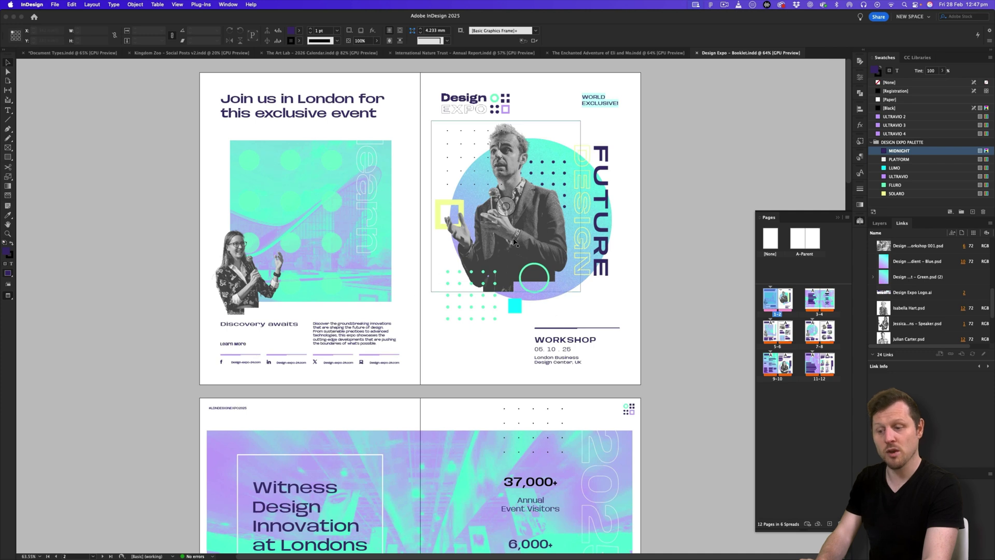
Return to the Document Types guide, deselect the booklet graphic, then bring the Eli & Mo novel forward
left_click(77, 52)
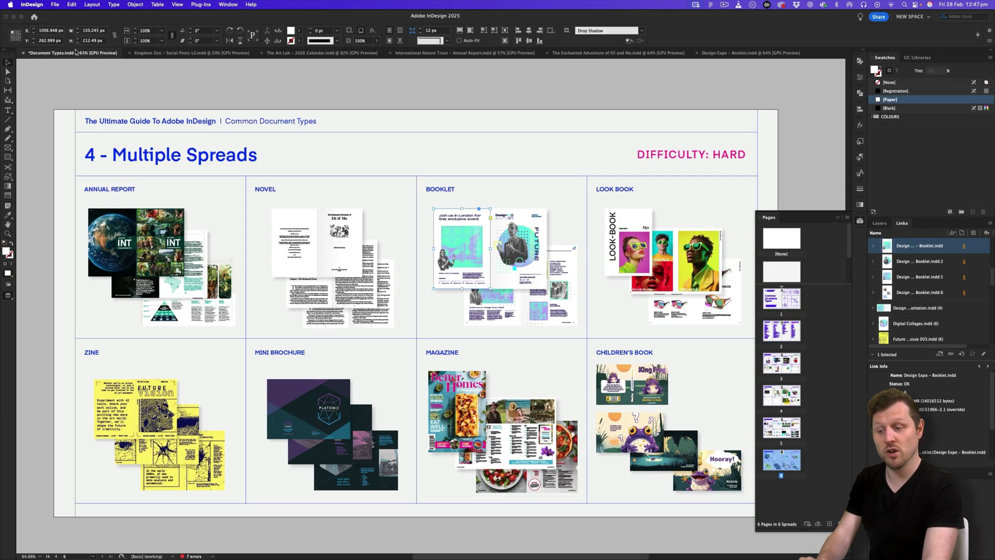
left_click(439, 323)
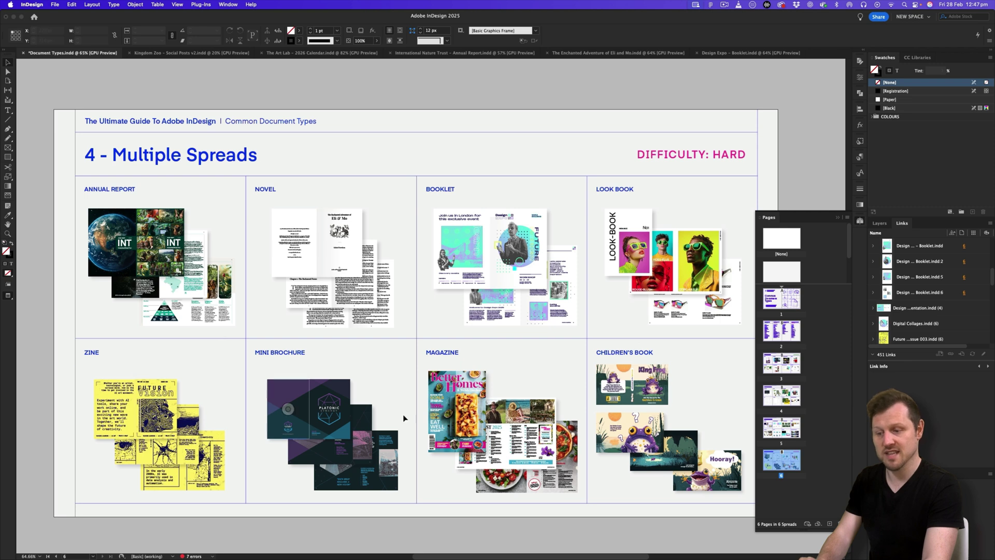
left_click_drag(549, 285, 531, 288)
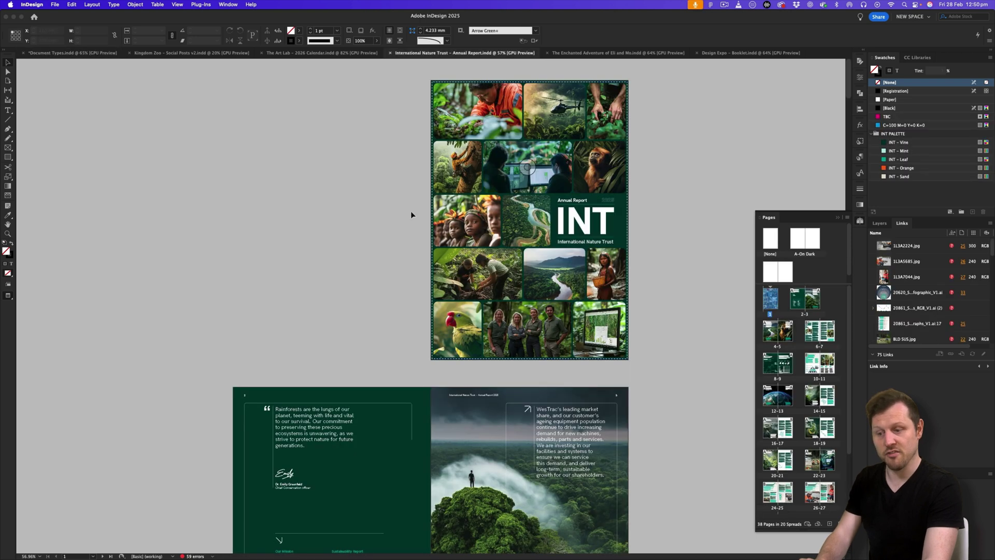
left_click(570, 59)
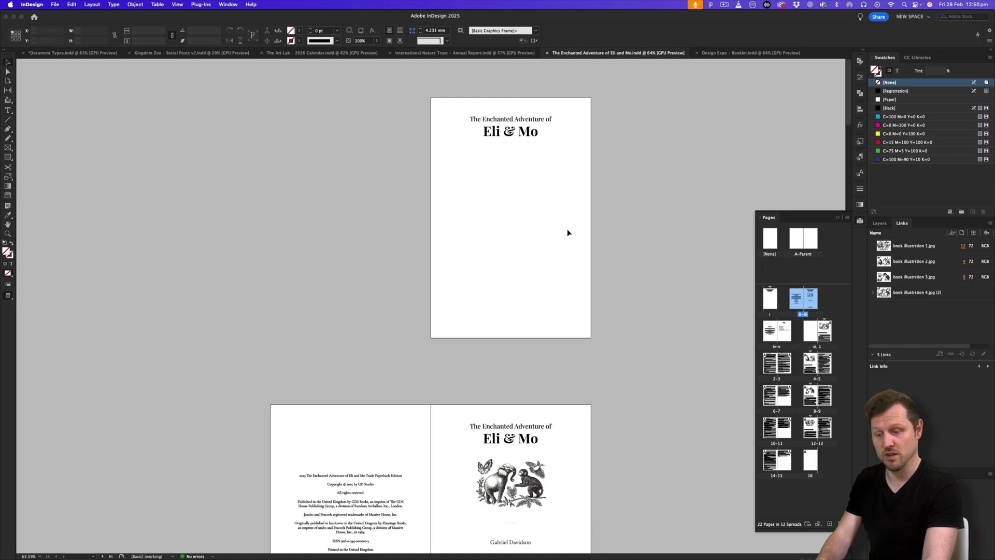